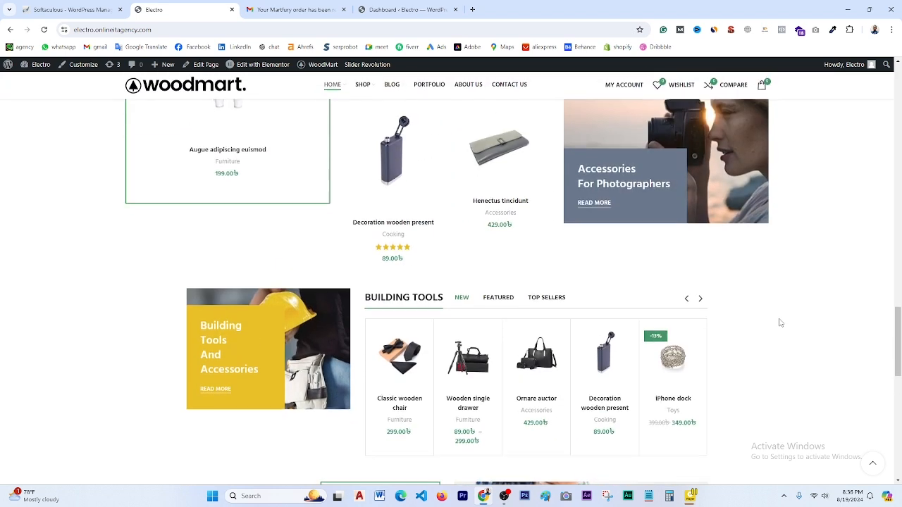
- Look over the banner, category and product sections of the Electro store's home page
scroll(781, 322, up, 2)
scroll(781, 323, up, 3)
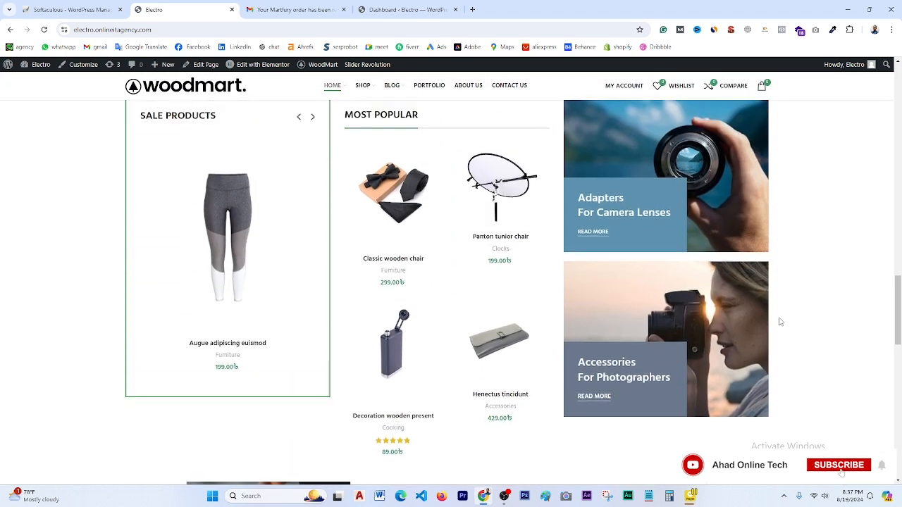
scroll(791, 317, up, 2)
scroll(791, 317, up, 8)
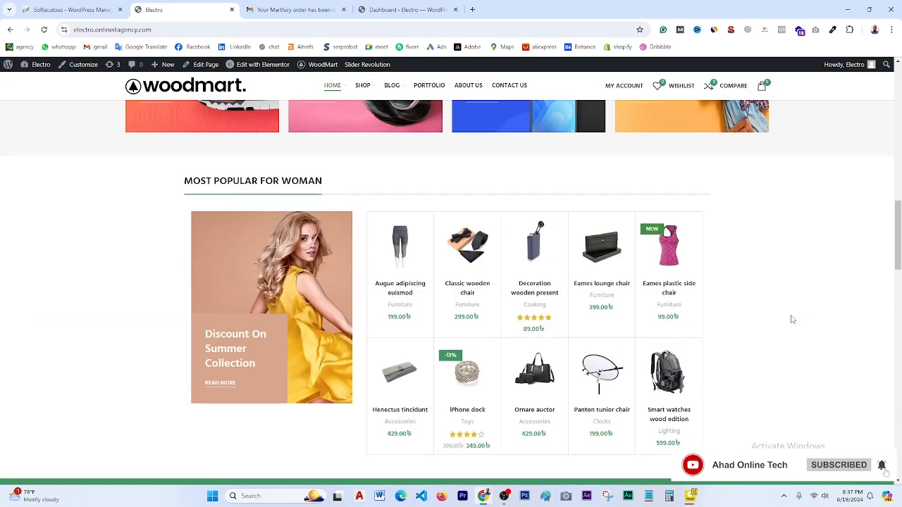
scroll(792, 319, up, 5)
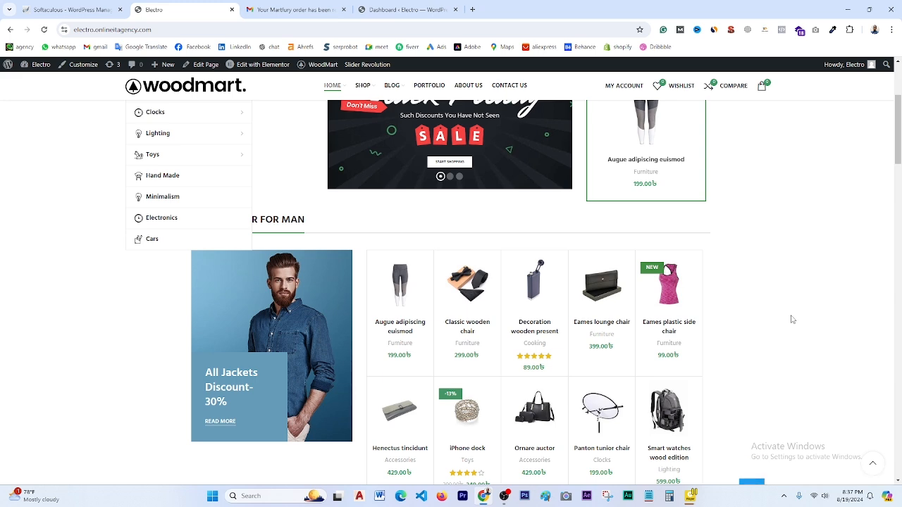
scroll(792, 319, down, 1)
scroll(792, 320, down, 5)
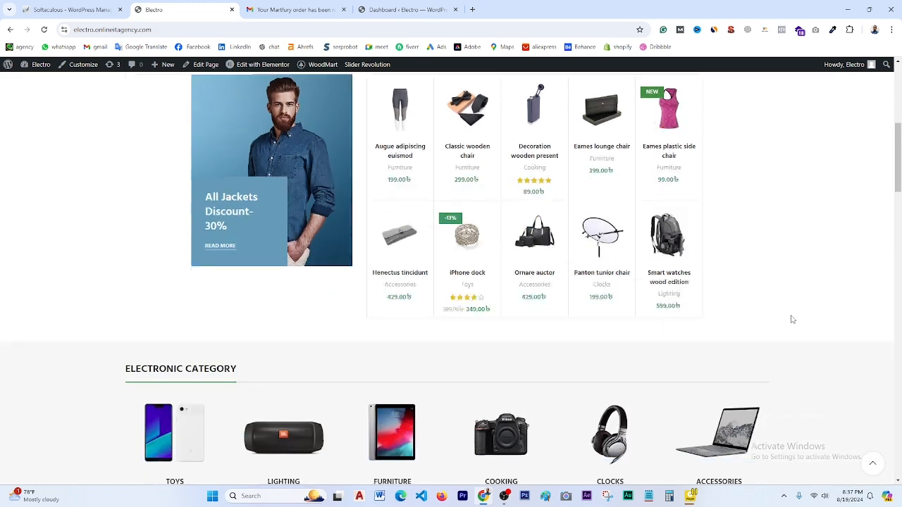
scroll(792, 319, down, 4)
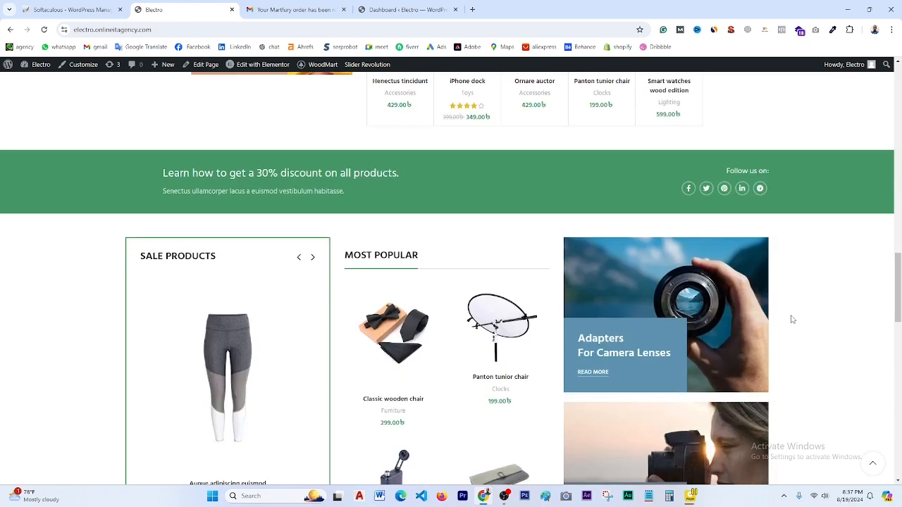
scroll(792, 320, up, 4)
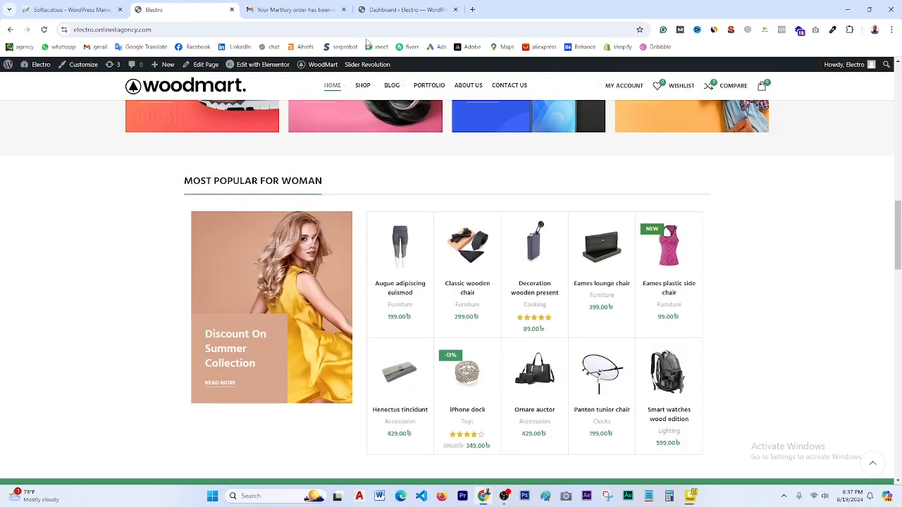
- Open the Martfury order confirmation email in Gmail and review its sender, order details, payment method and address sections
click(296, 9)
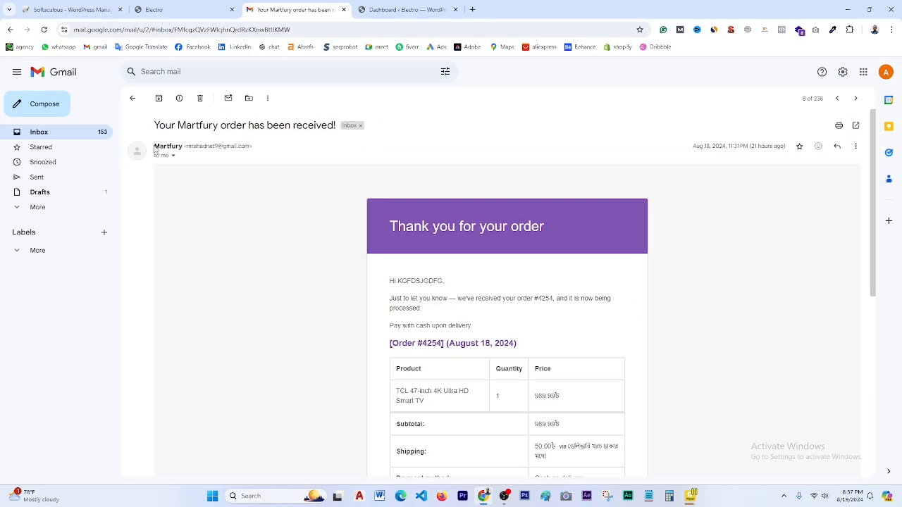
drag(156, 148, 246, 205)
click(238, 211)
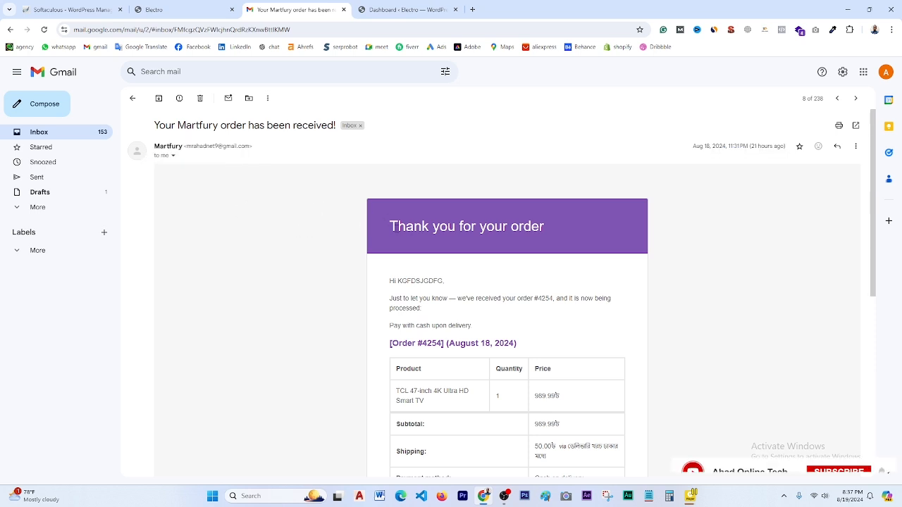
scroll(409, 250, down, 1)
scroll(410, 250, down, 1)
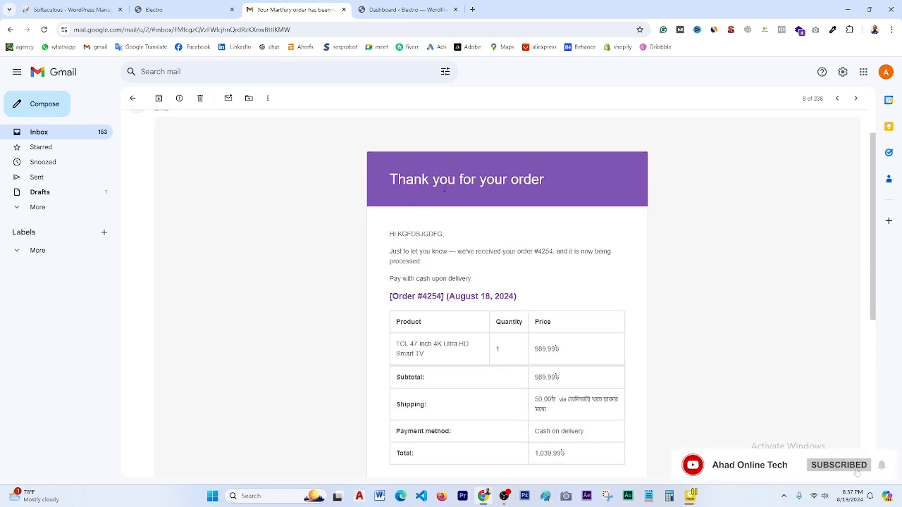
scroll(414, 250, down, 2)
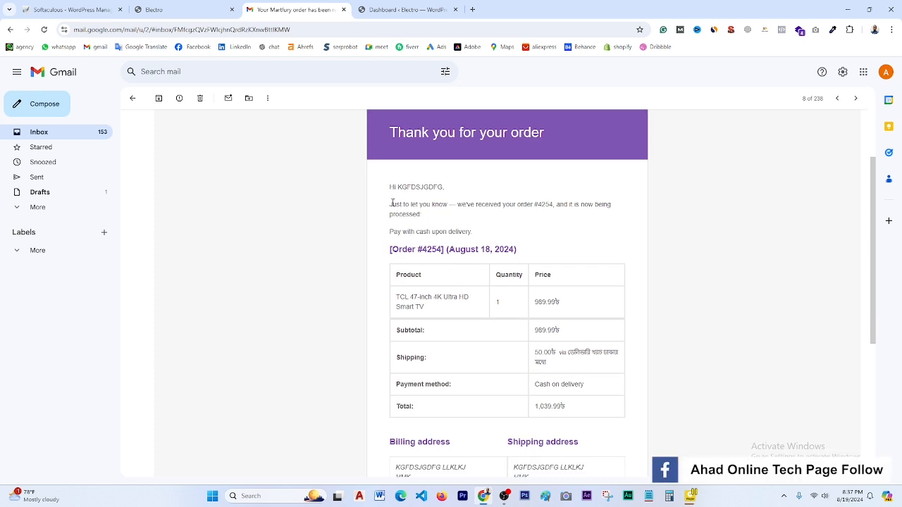
scroll(392, 203, down, 4)
drag(390, 156, 608, 382)
click(640, 383)
scroll(640, 383, up, 3)
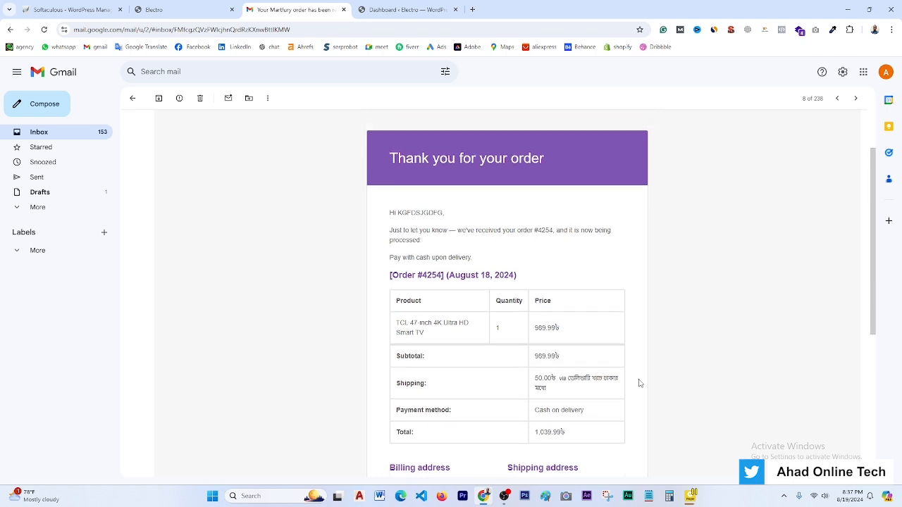
scroll(640, 383, up, 1)
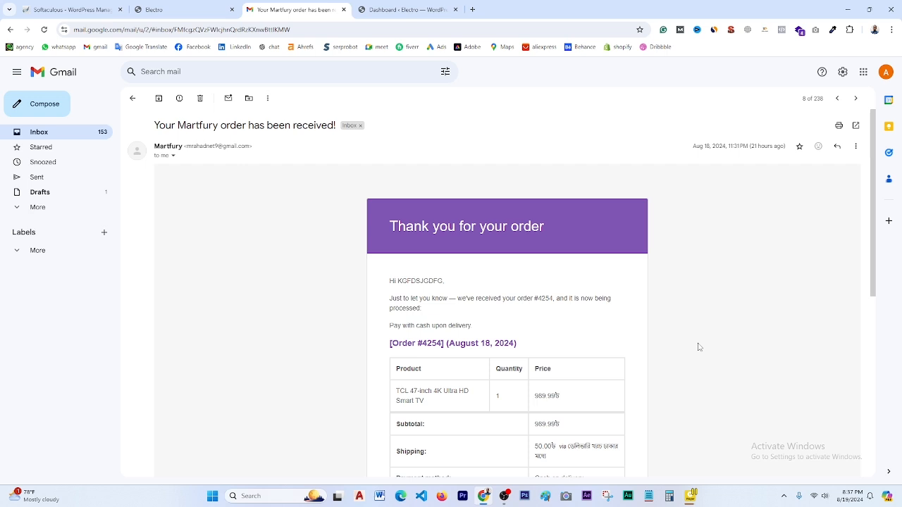
scroll(699, 347, down, 1)
scroll(699, 347, up, 1)
- Look over the home pages of the Electro and Ecom Shop Online stores, from the banner to the product sections
click(185, 10)
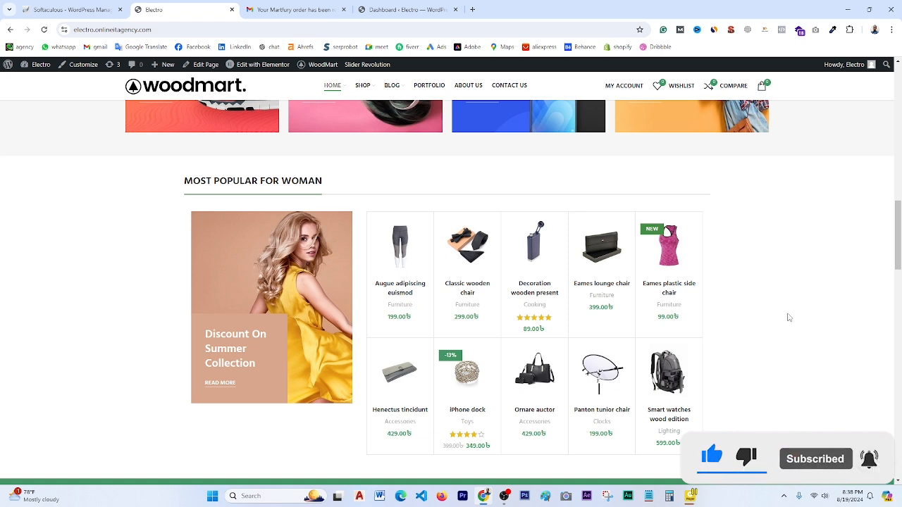
scroll(788, 317, up, 10)
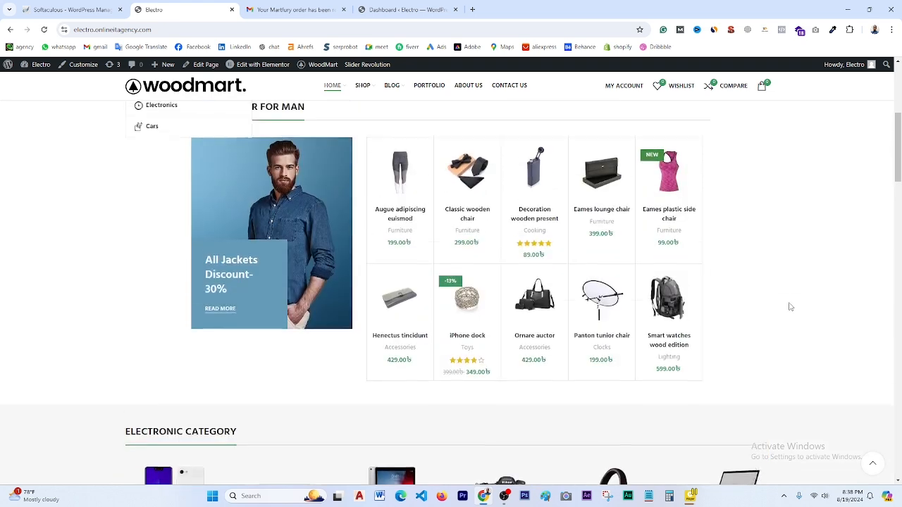
scroll(791, 307, up, 2)
scroll(791, 307, up, 2)
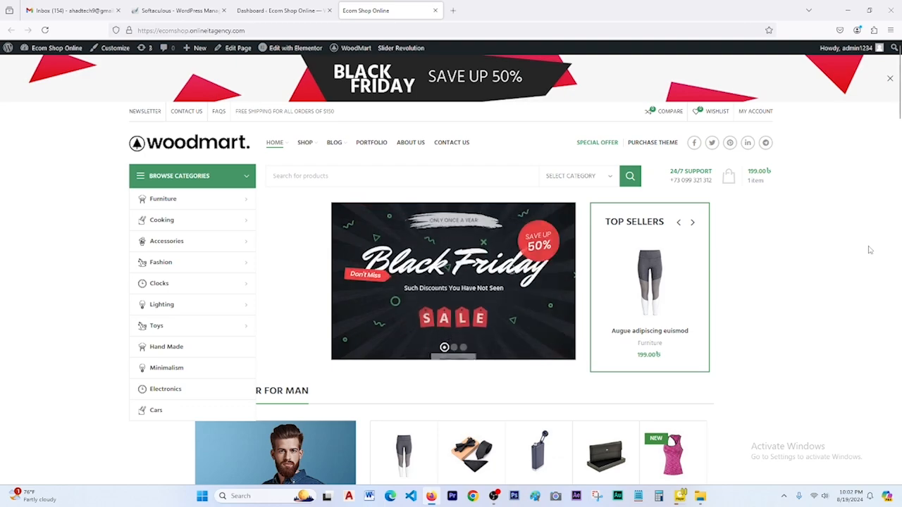
scroll(832, 255, down, 2)
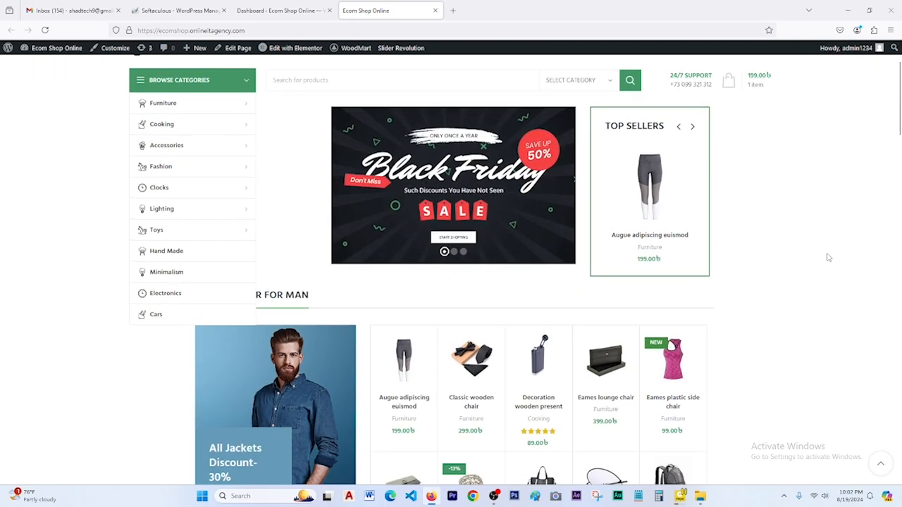
scroll(829, 258, down, 10)
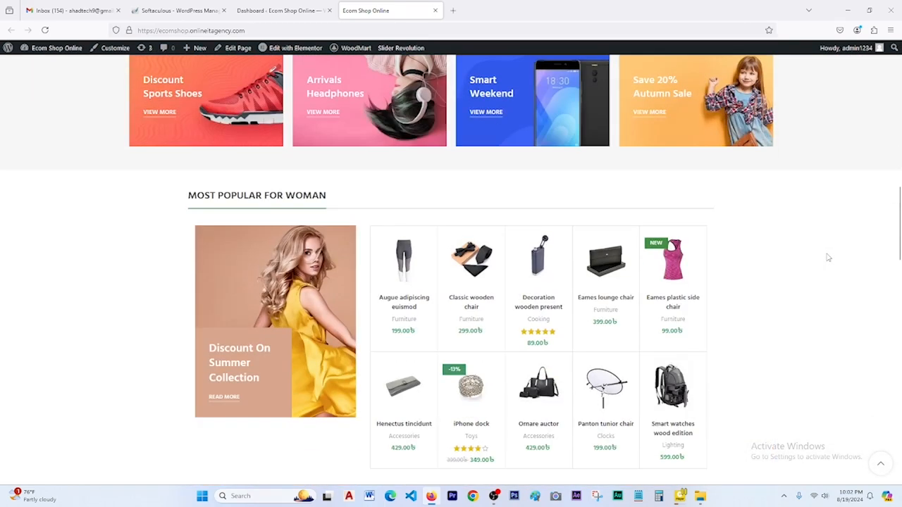
scroll(829, 258, down, 4)
scroll(828, 258, up, 8)
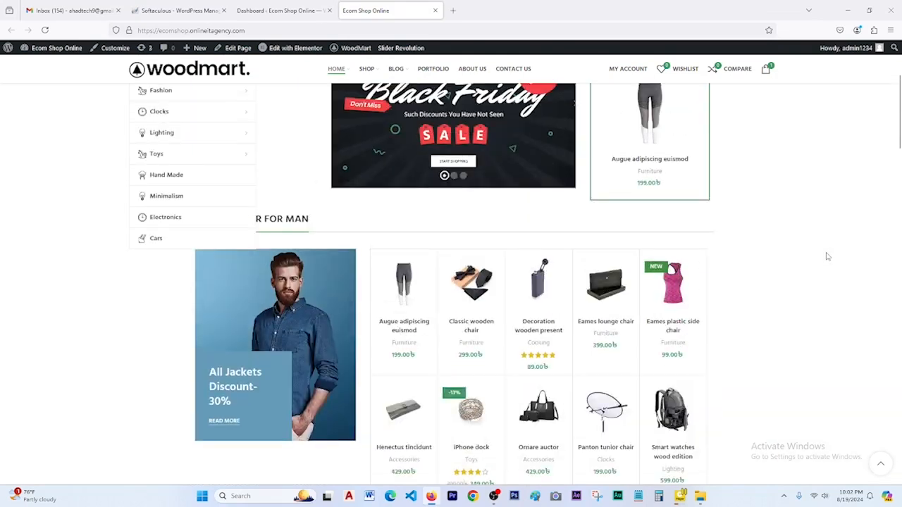
scroll(829, 257, up, 4)
- Open the WordPress dashboard of the Ecom Shop Online site and bring up its plugin management entries
mouse_move(45, 51)
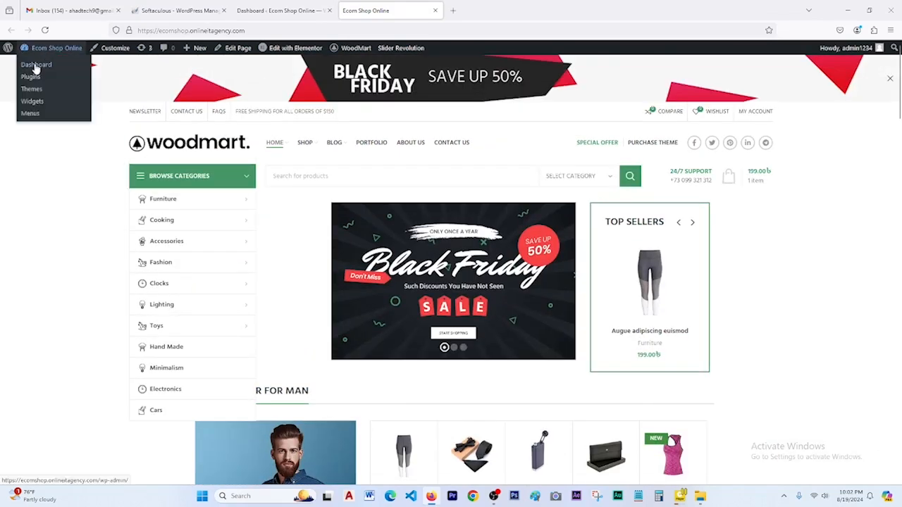
click(36, 64)
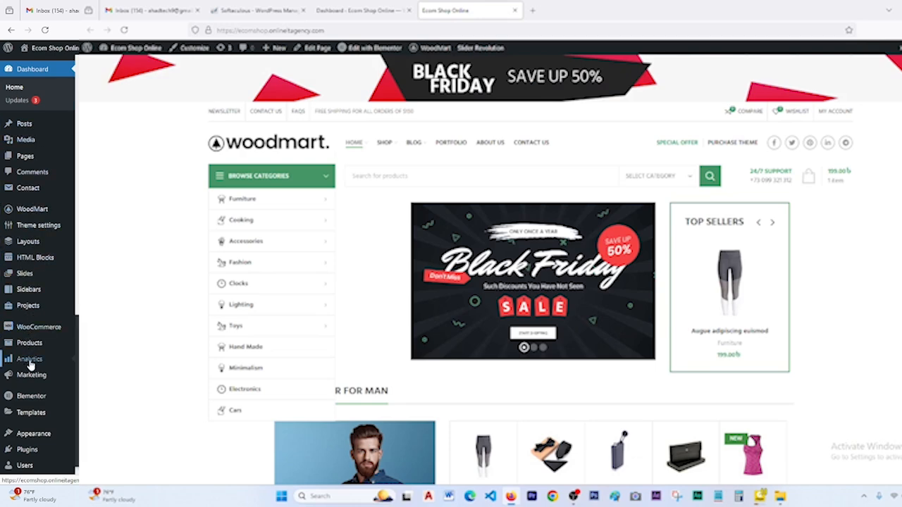
scroll(29, 384, down, 2)
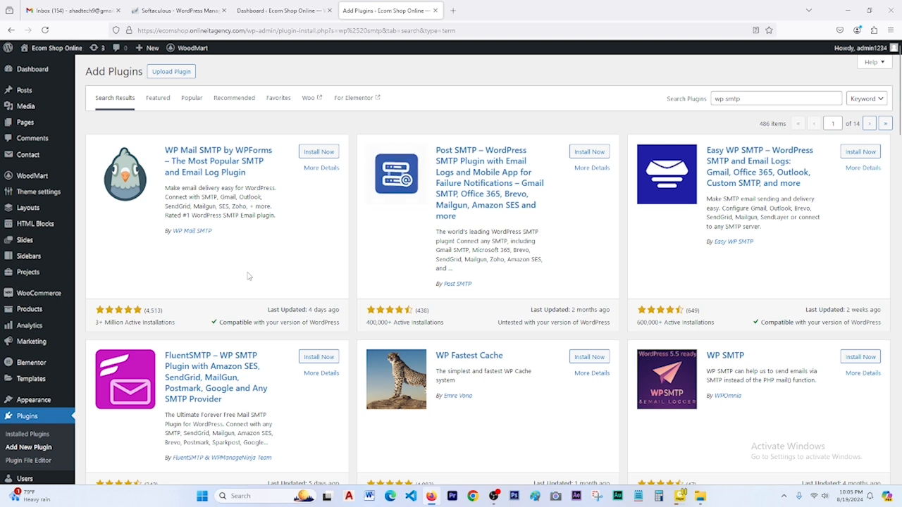
- Install and activate the WP Mail SMTP by WPForms plugin
click(322, 155)
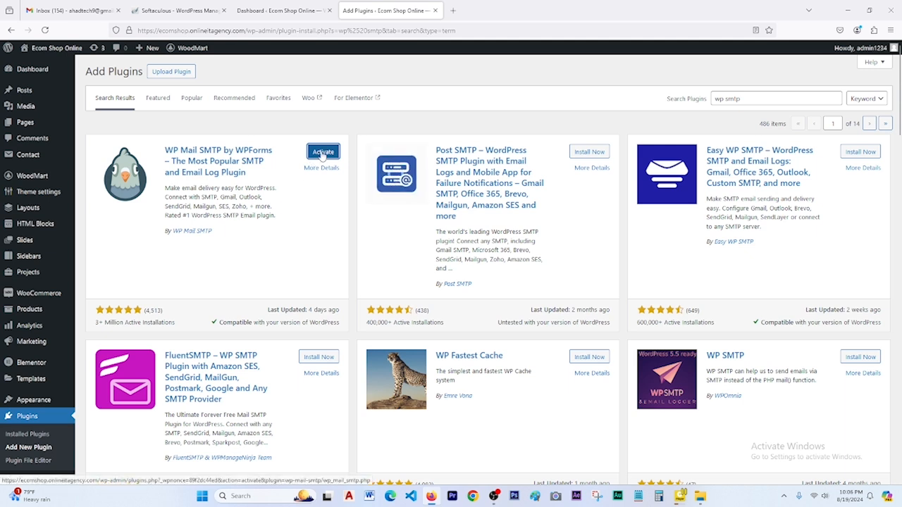
click(323, 152)
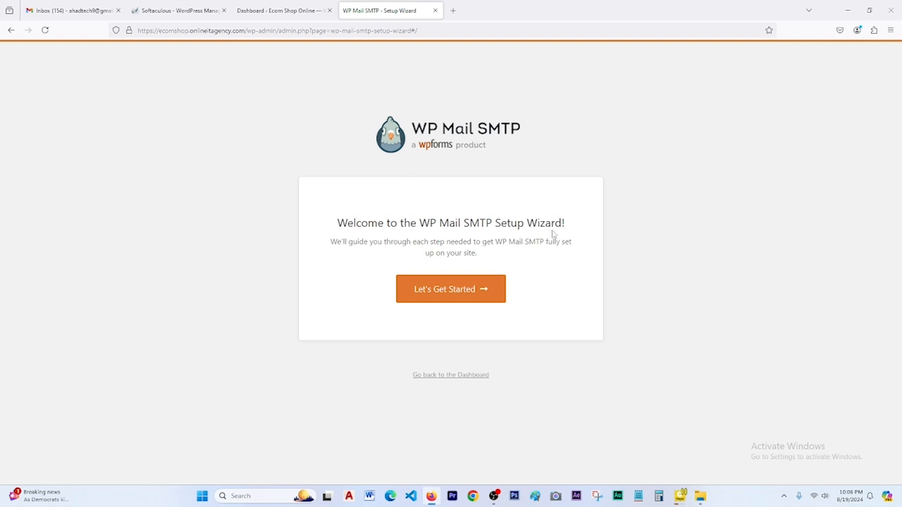
- Start the WP Mail SMTP setup wizard and choose Google / Gmail as the mailer, accepting the Gmail limitations notice
click(455, 293)
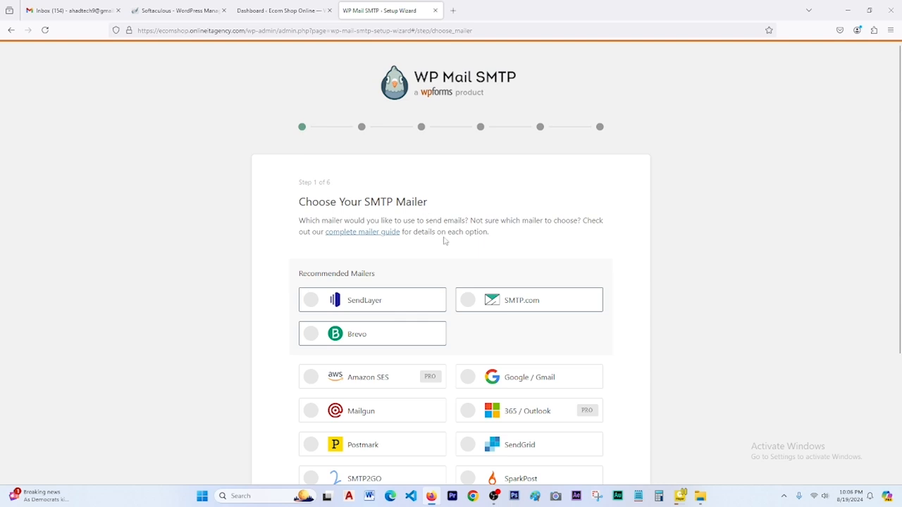
scroll(451, 243, down, 3)
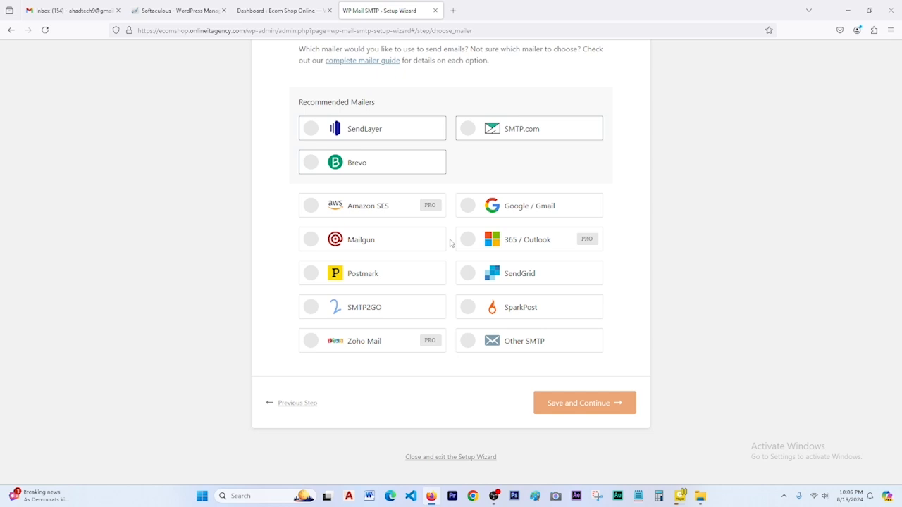
scroll(451, 243, up, 2)
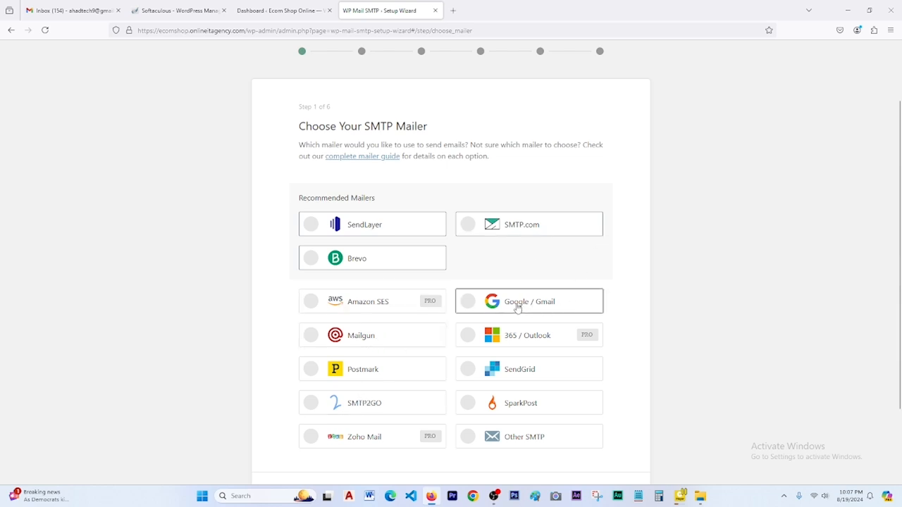
click(517, 307)
scroll(630, 275, down, 1)
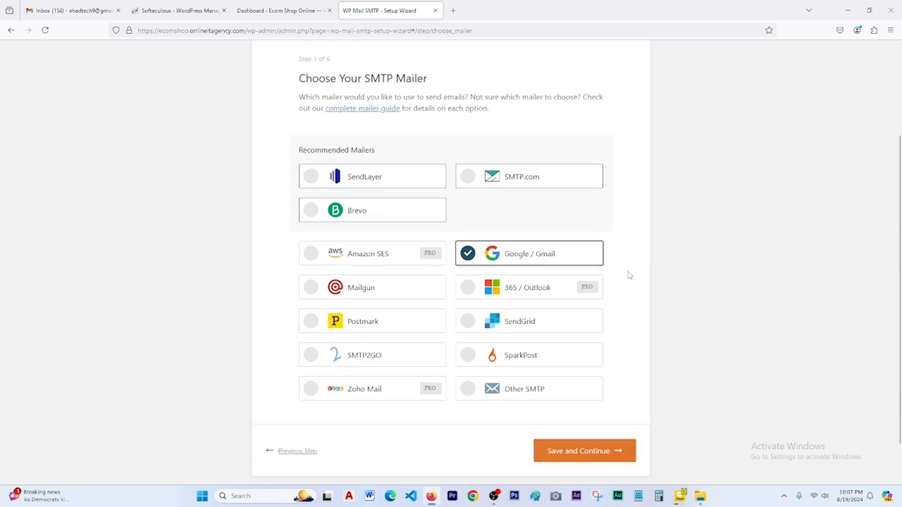
scroll(629, 276, down, 1)
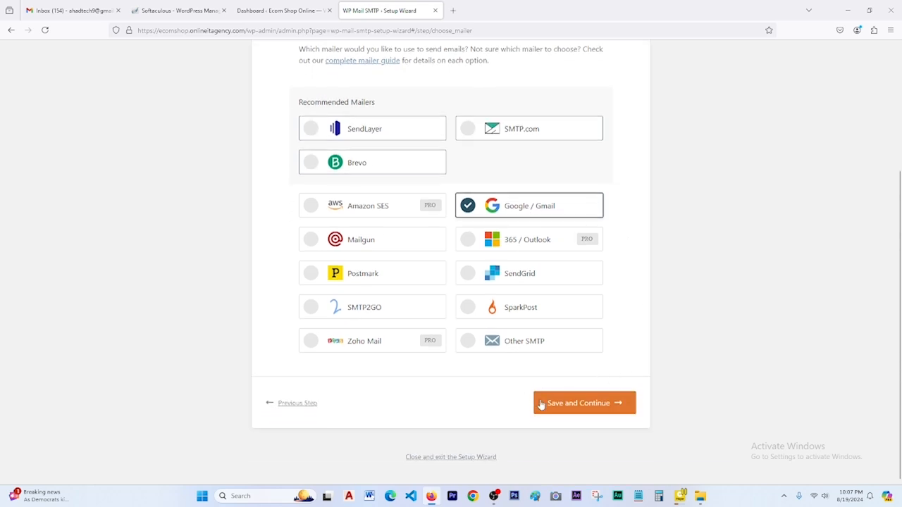
click(586, 406)
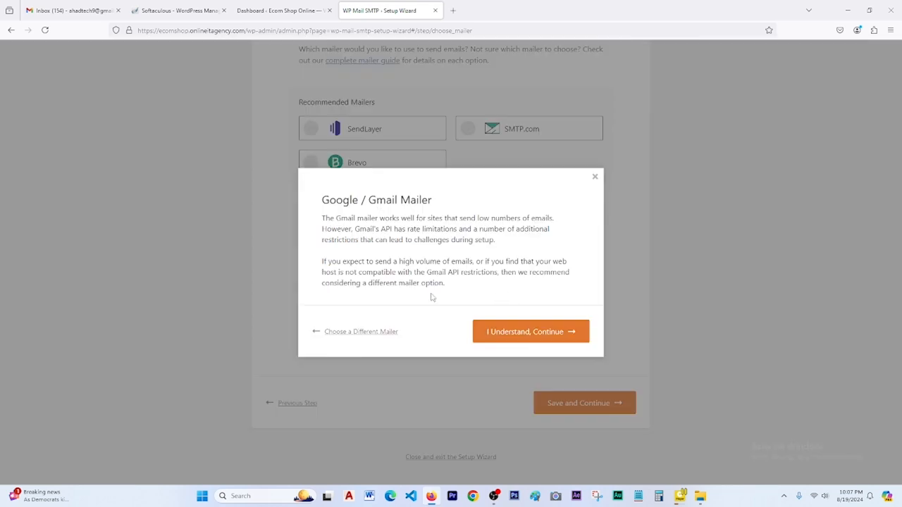
click(541, 338)
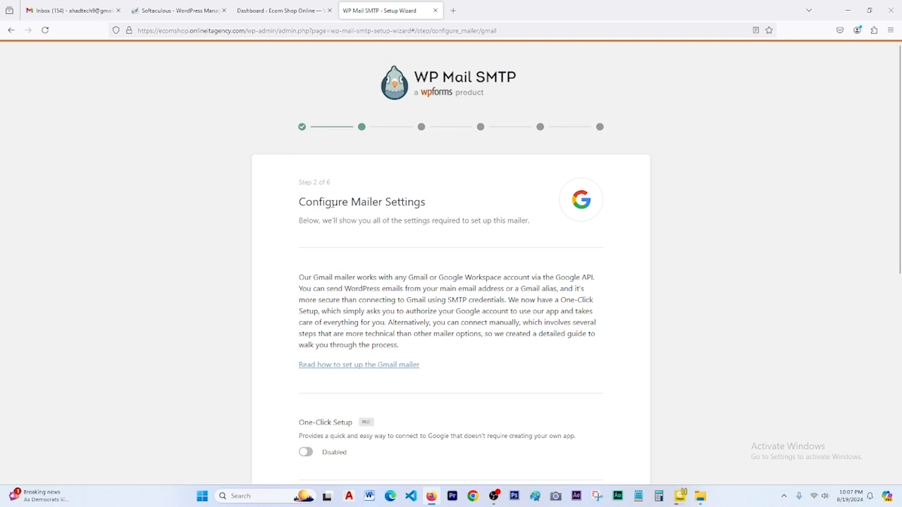
- Review the Gmail mailer's settings, including One-Click Setup, Client ID, Client Secret, Authorized Redirect URI and Google authorization
scroll(443, 243, down, 4)
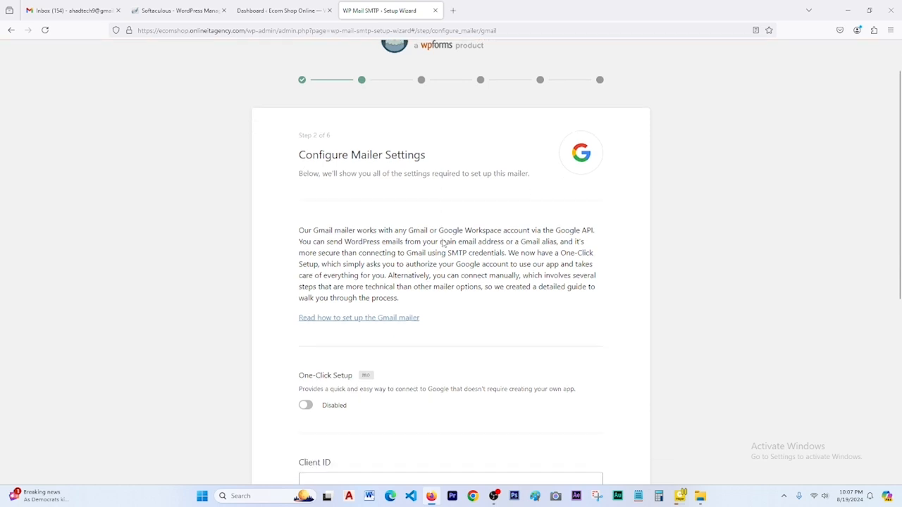
scroll(443, 239, down, 4)
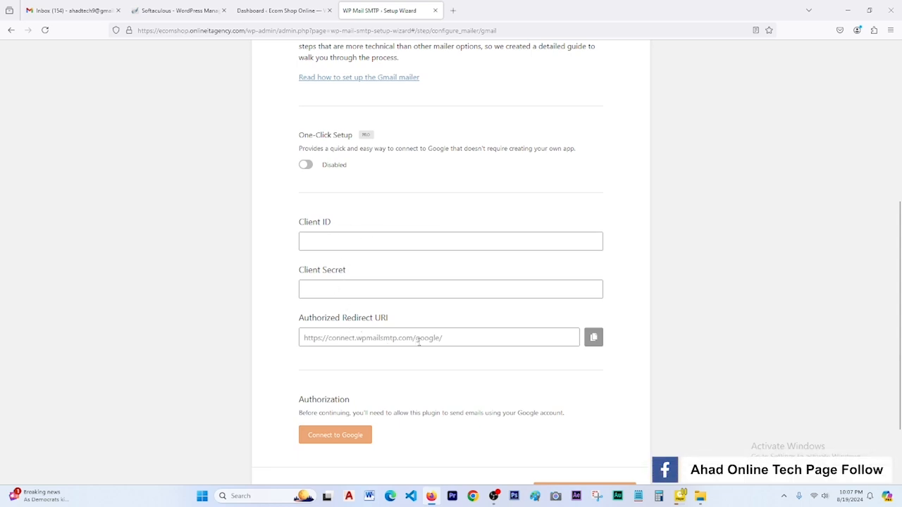
scroll(423, 341, down, 1)
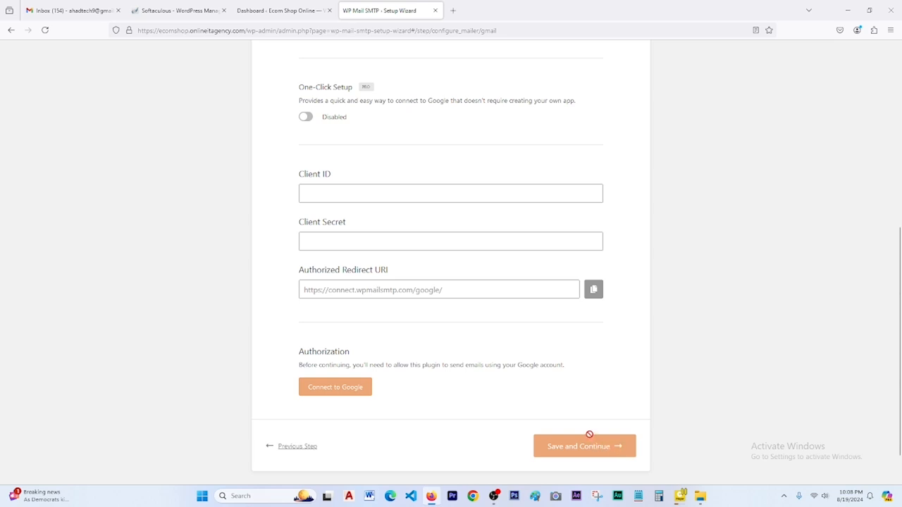
scroll(330, 240, up, 1)
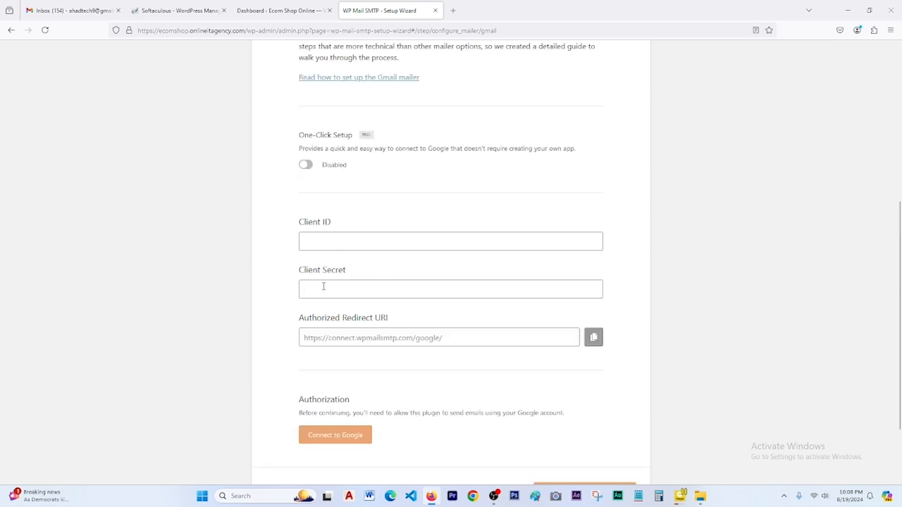
scroll(324, 285, up, 3)
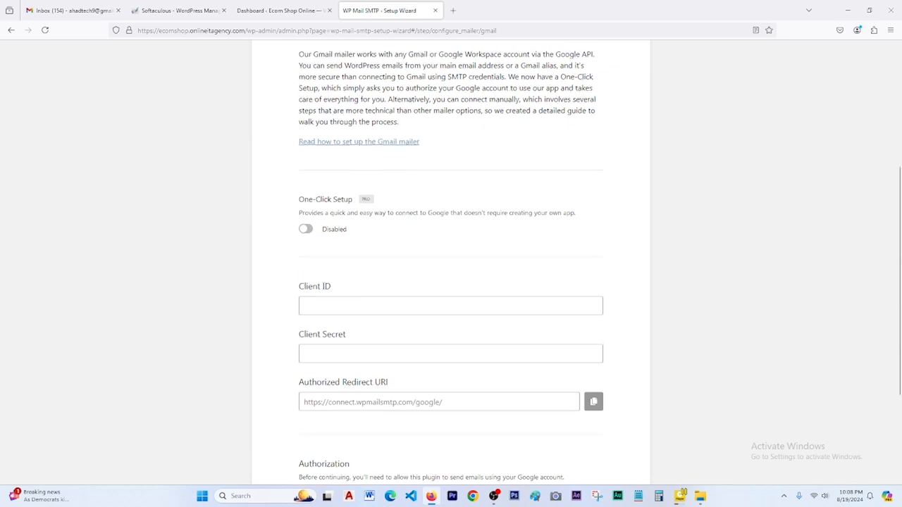
- Open the guide on setting up the Gmail mailer in a separate browser tab and get rid of its push-notification prompt
scroll(362, 284, up, 2)
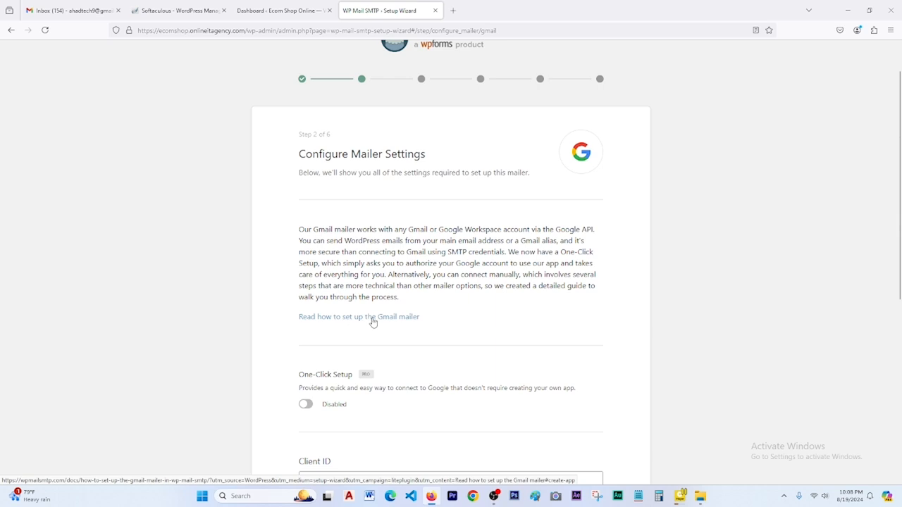
right_click(374, 323)
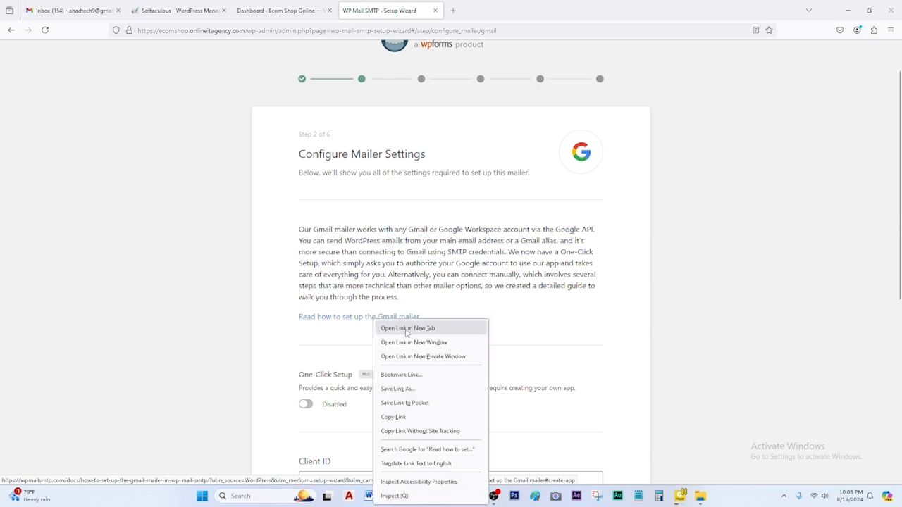
click(407, 329)
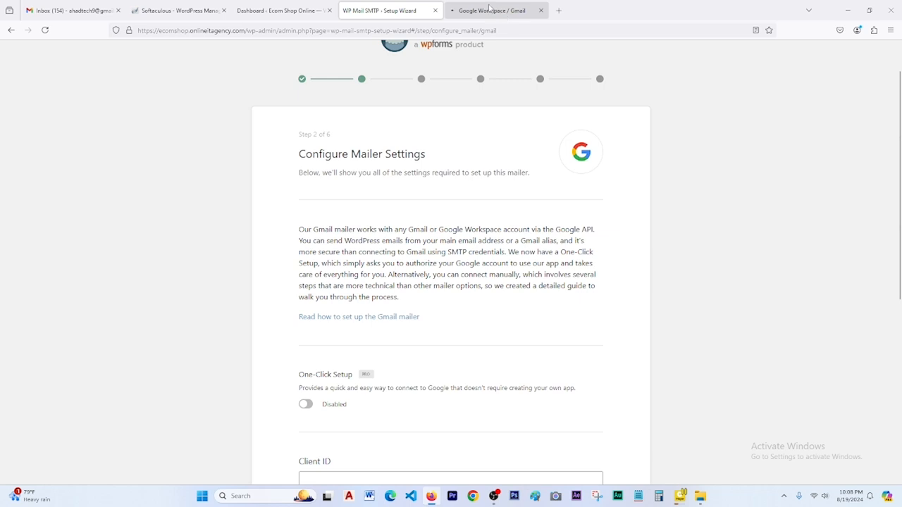
click(490, 8)
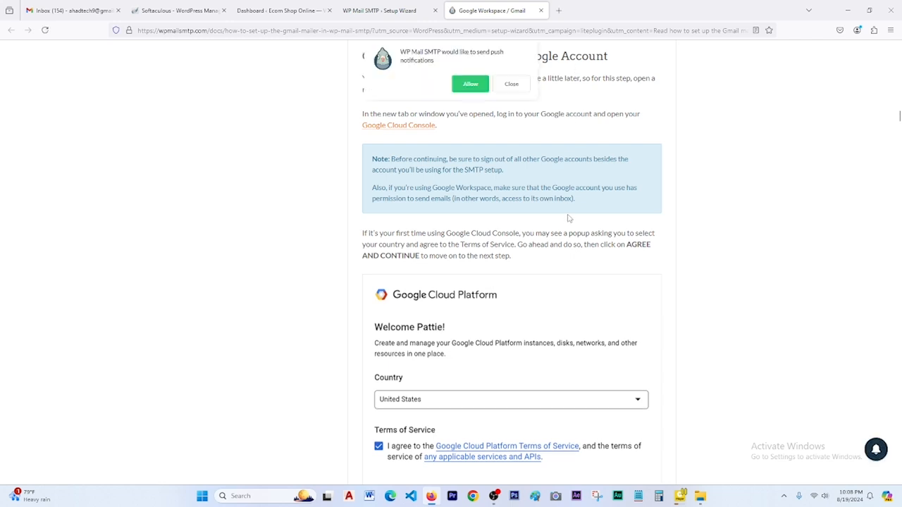
click(478, 87)
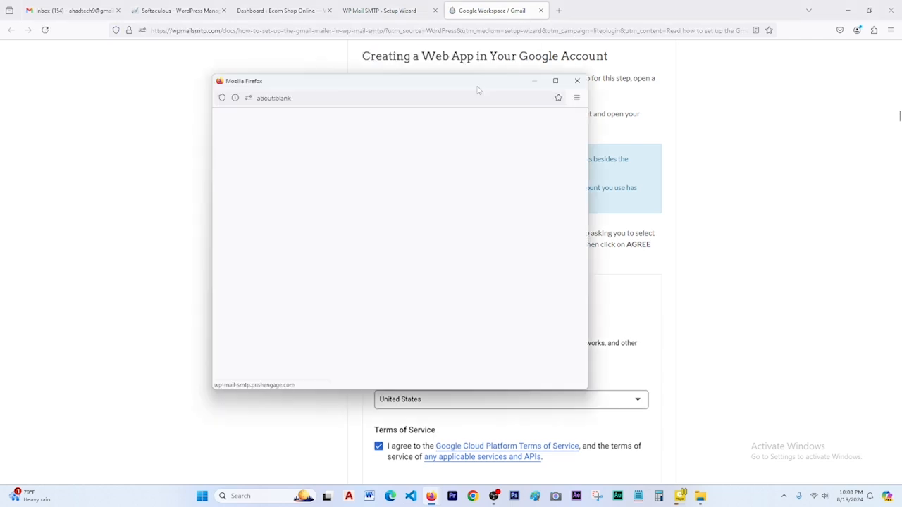
click(578, 80)
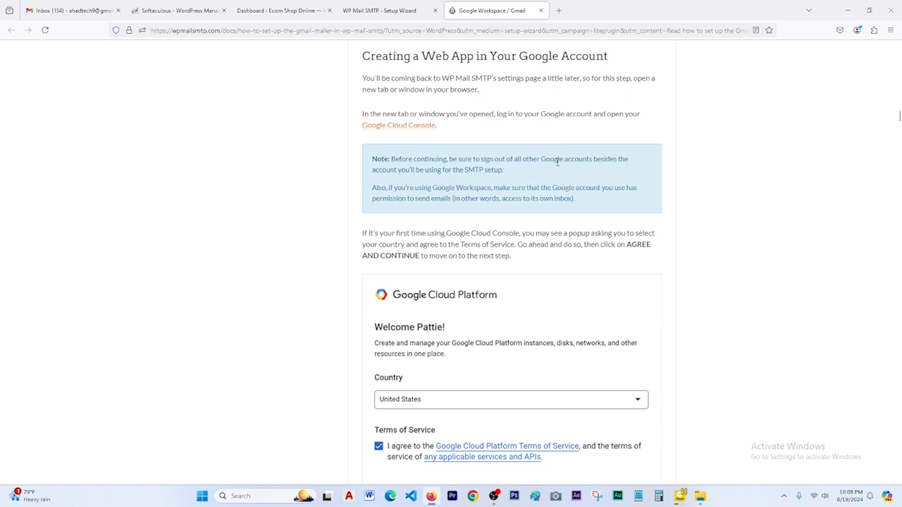
- Read the guide's sections on creating a web app in the Google account and creating or choosing a project
scroll(584, 234, down, 10)
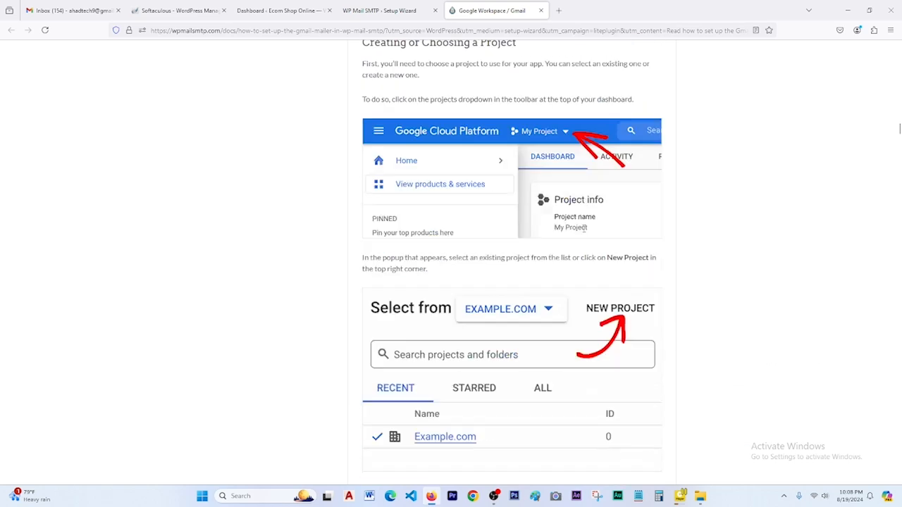
scroll(584, 233, down, 6)
scroll(584, 233, up, 5)
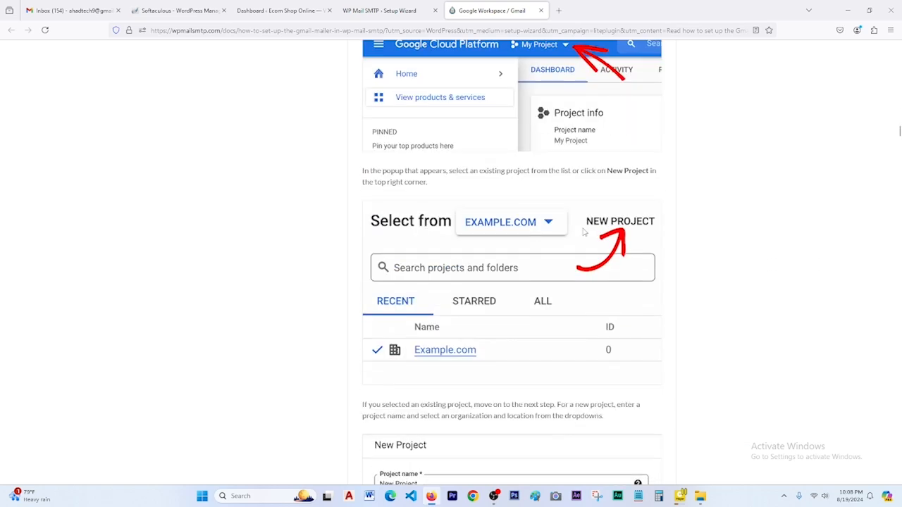
scroll(585, 234, up, 10)
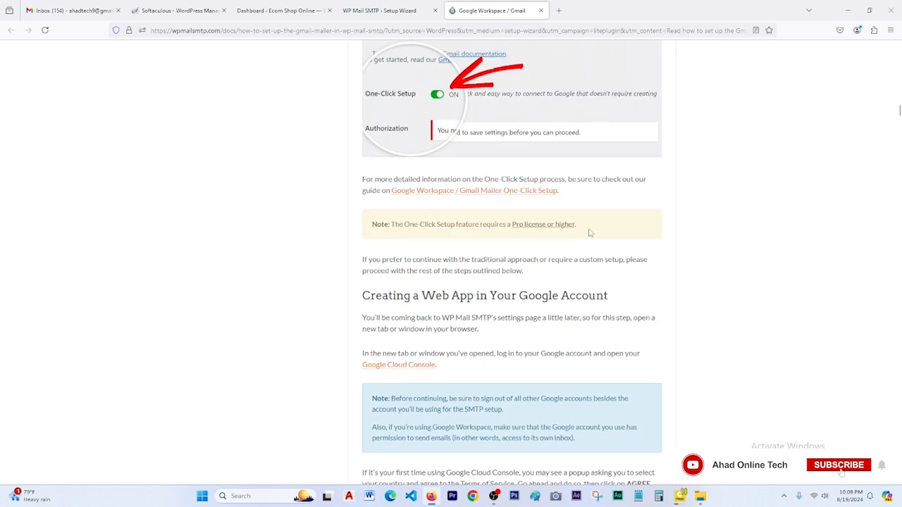
scroll(708, 240, down, 5)
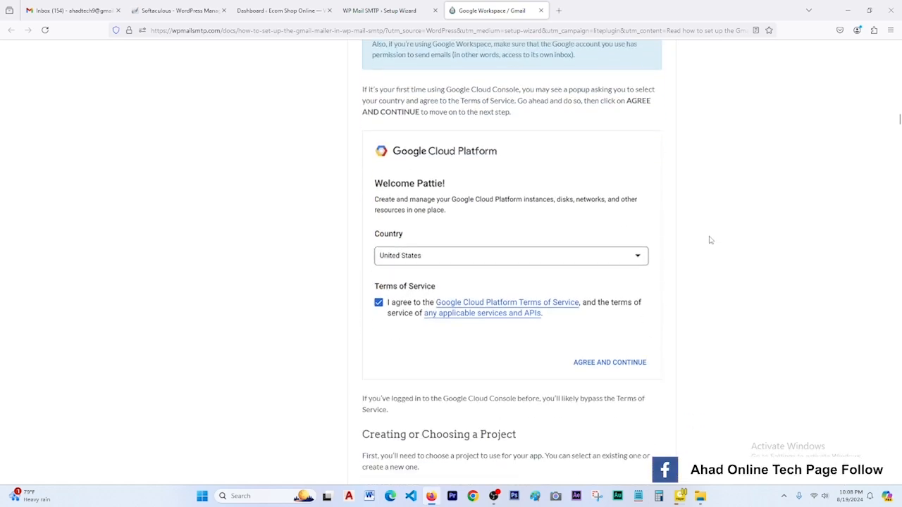
scroll(710, 240, down, 1)
scroll(711, 240, up, 4)
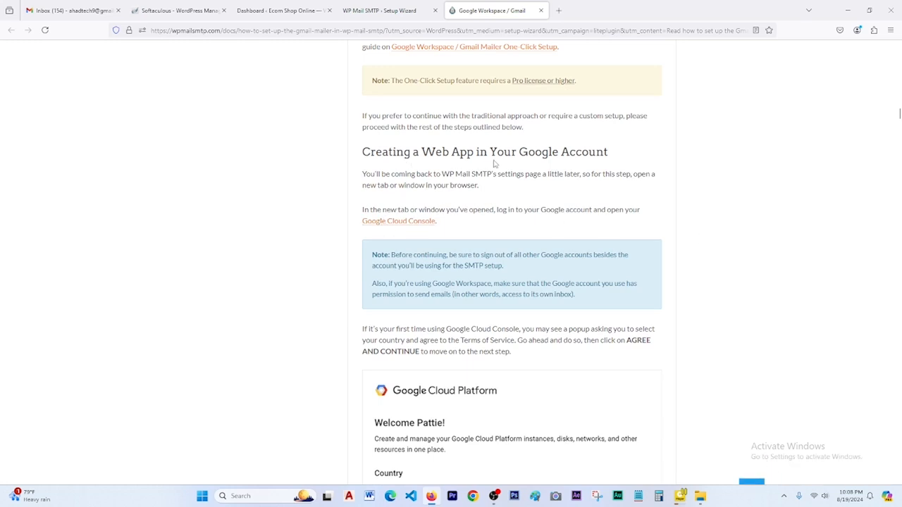
- Open the Google Cloud Console from the guide and agree to the Google Cloud Platform Terms of Service
click(408, 228)
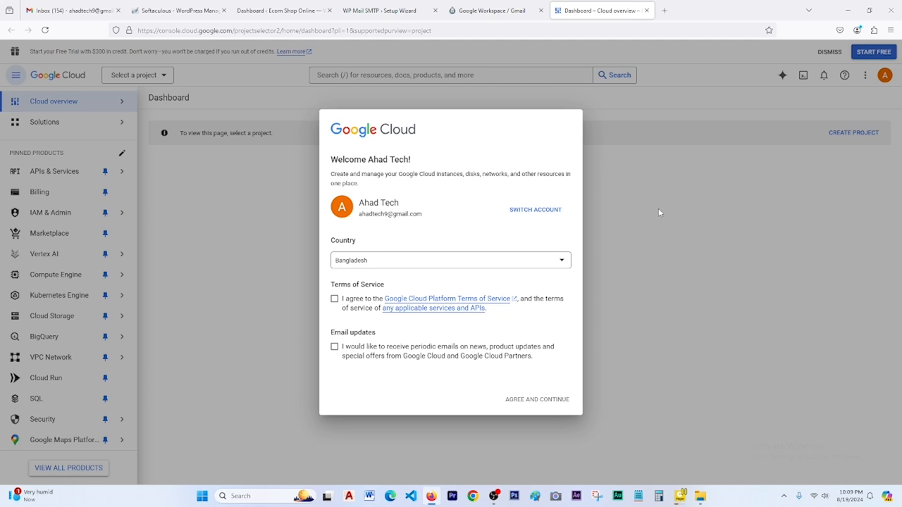
click(359, 299)
click(538, 401)
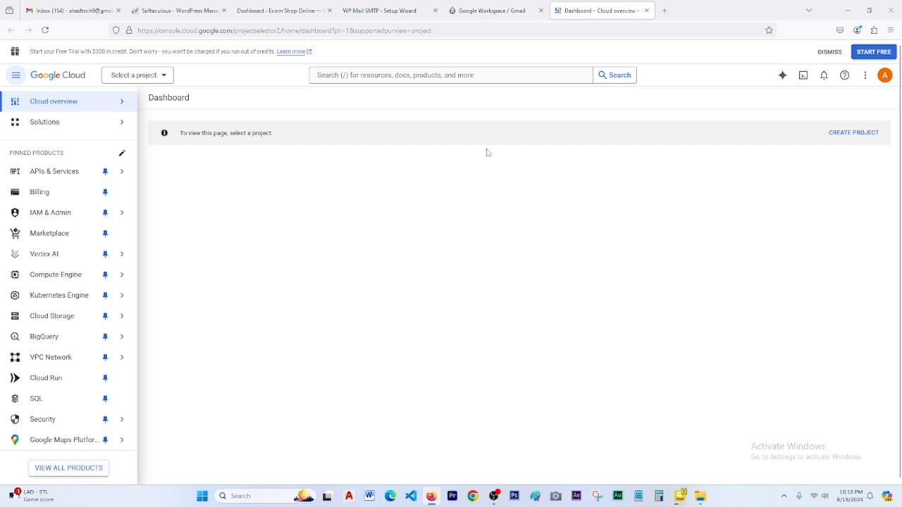
- Open the form for creating a new Google Cloud project and check the remaining project quota
click(164, 77)
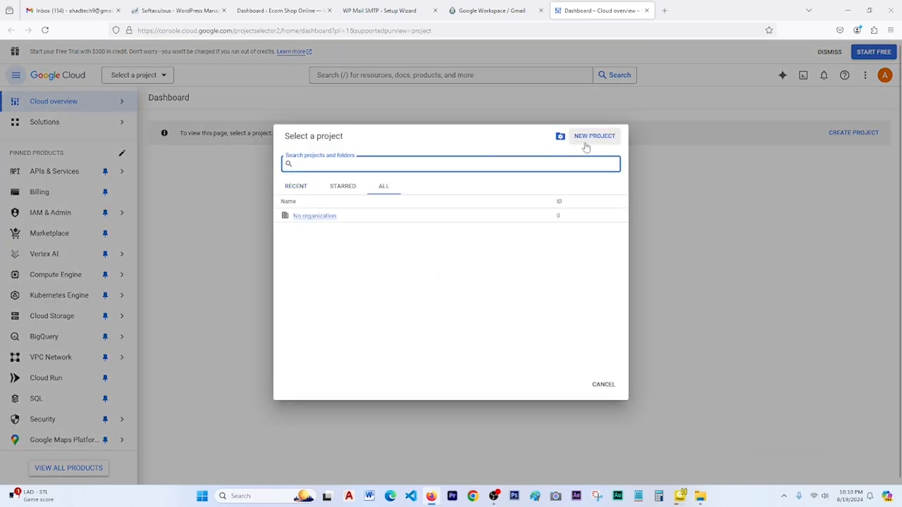
click(684, 162)
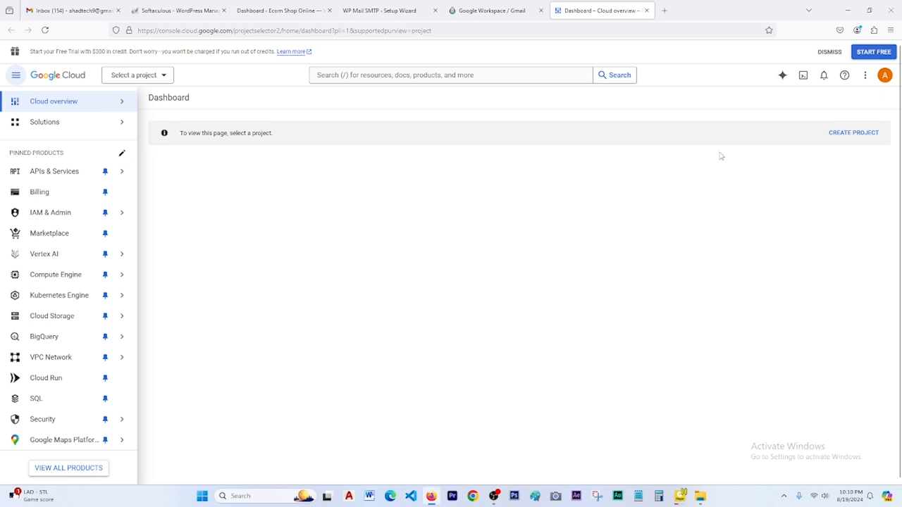
click(848, 134)
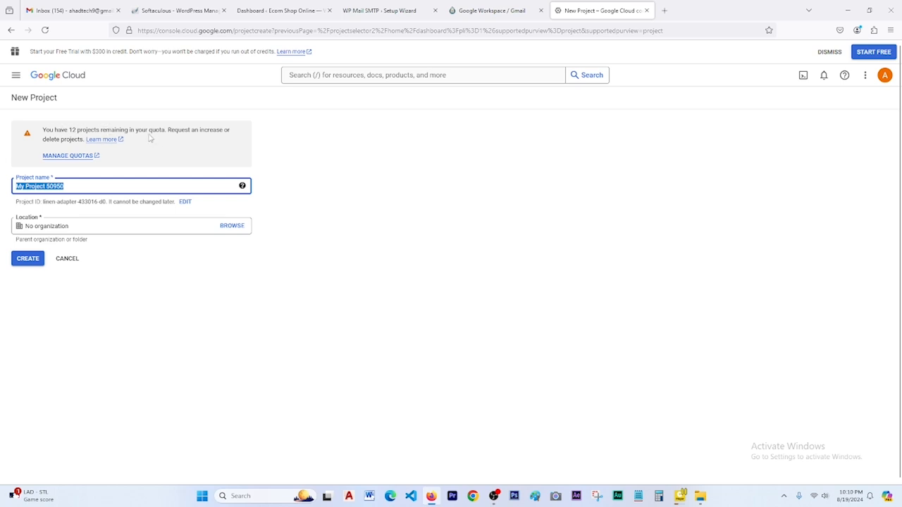
drag(165, 130, 44, 130)
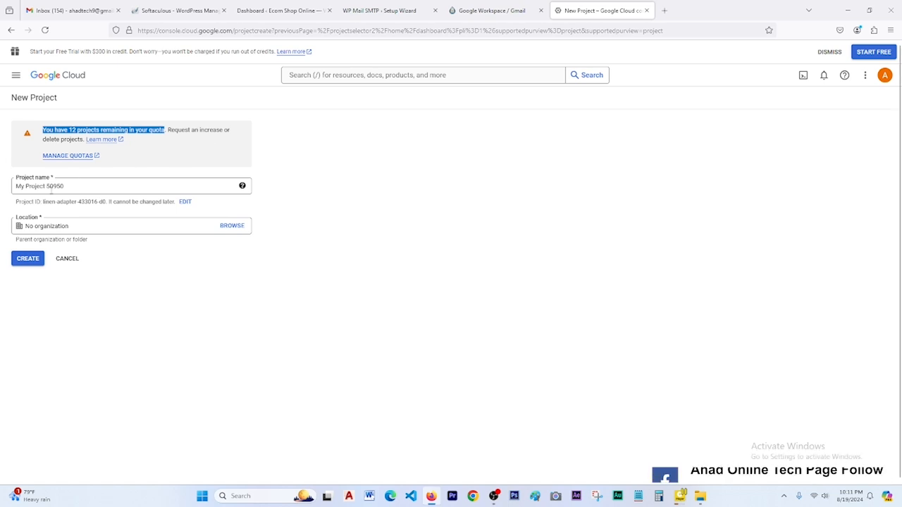
- Name the new project Ecom Shop after the store's site and create it without an organization
drag(64, 186, 15, 187)
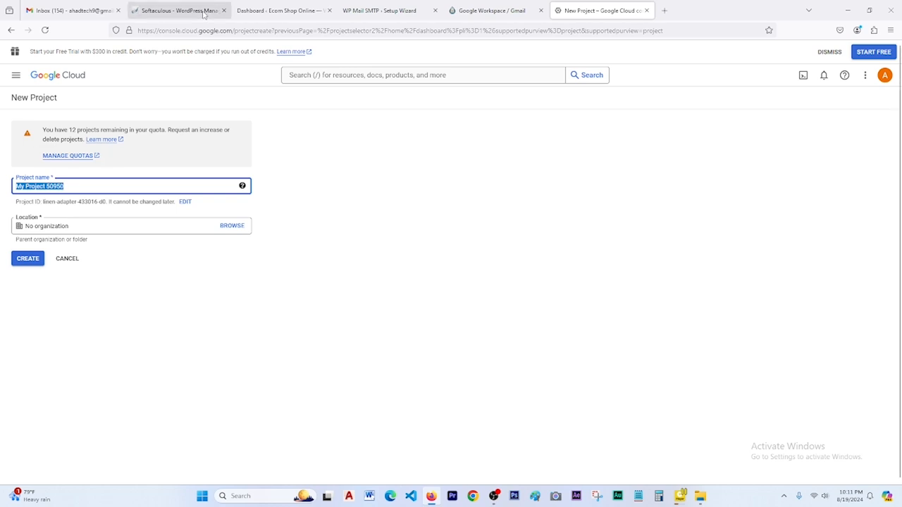
click(265, 11)
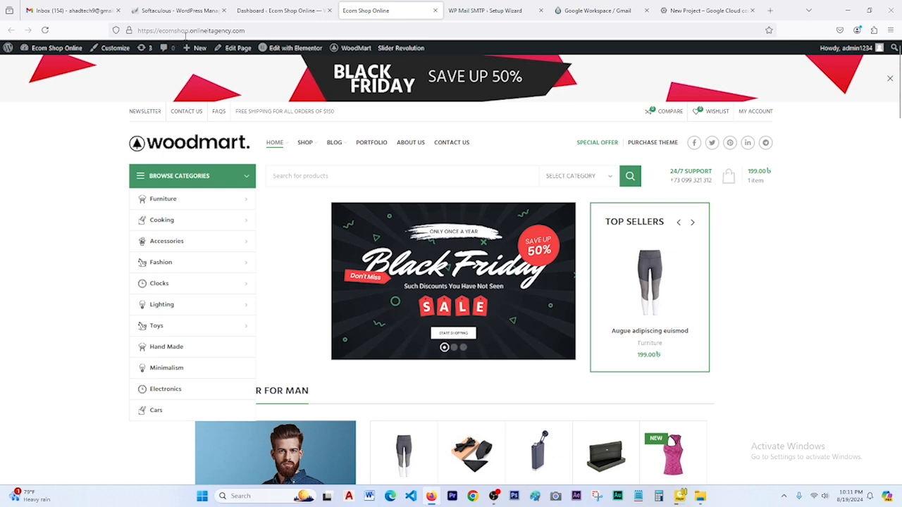
double_click(176, 31)
key(ctrl+c)
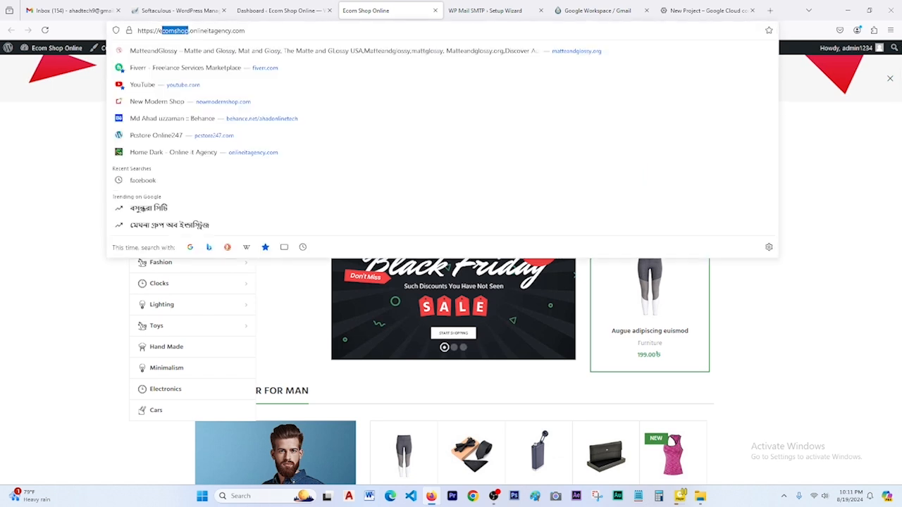
right_click(173, 31)
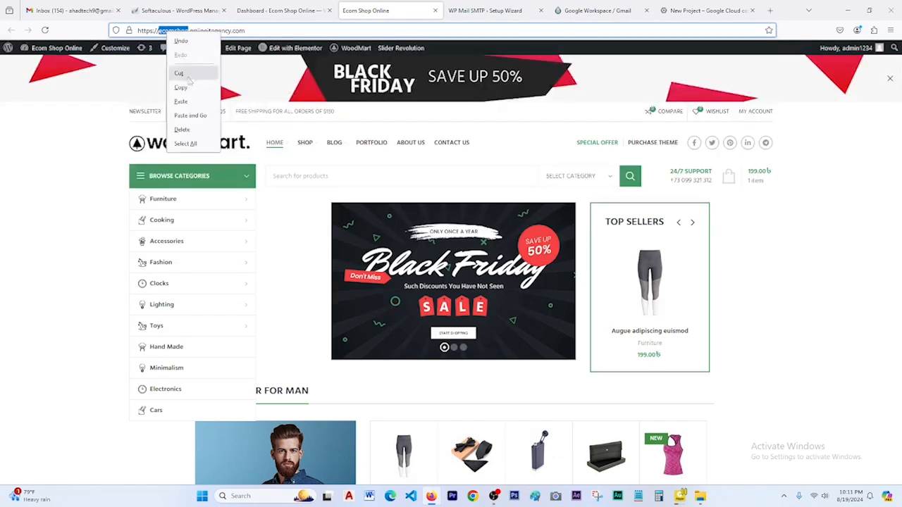
right_click(46, 189)
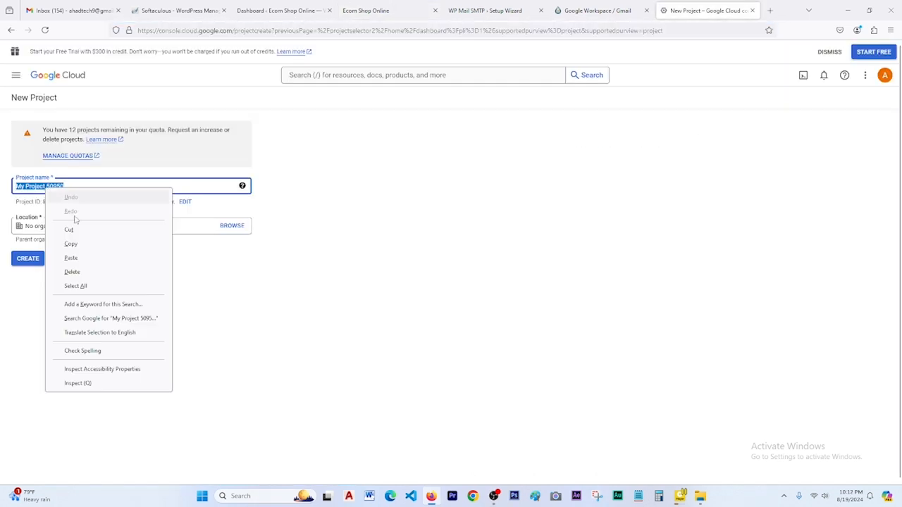
click(70, 258)
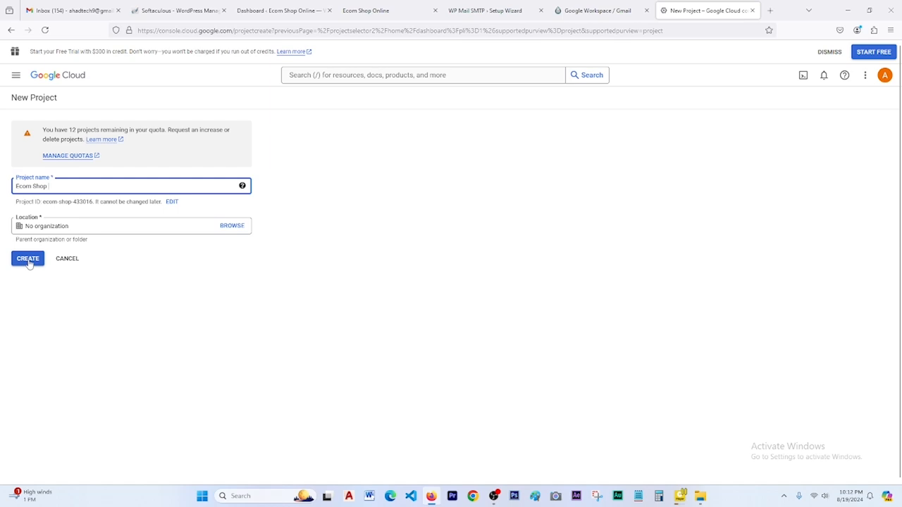
click(28, 258)
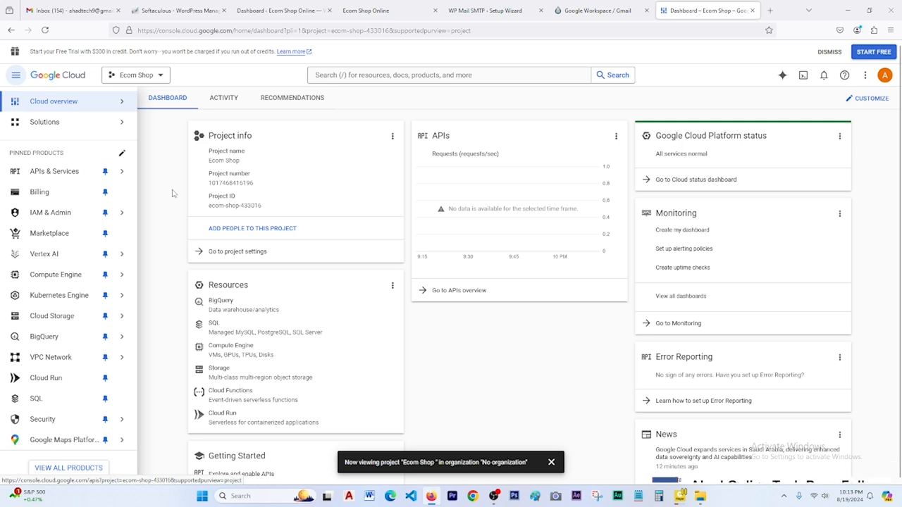
- Find the Gmail API in the API Library and enable it for the Ecom Shop project
mouse_move(104, 182)
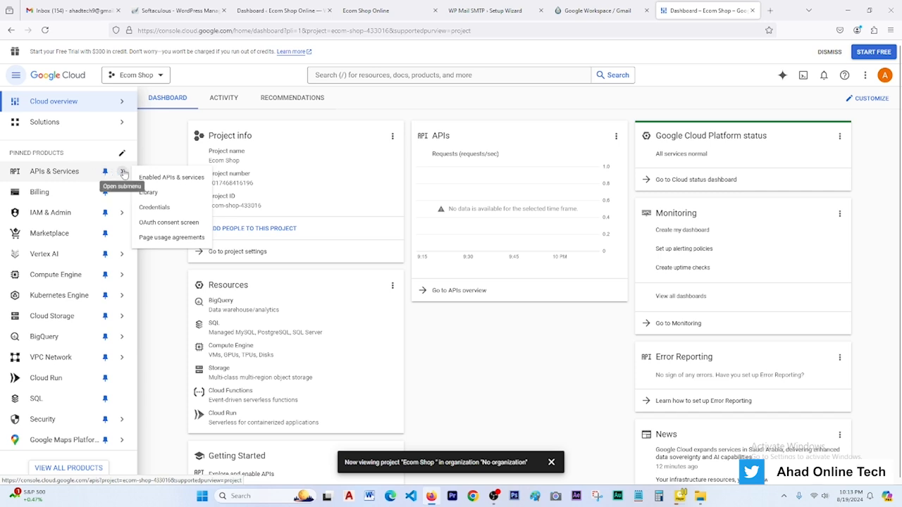
click(155, 194)
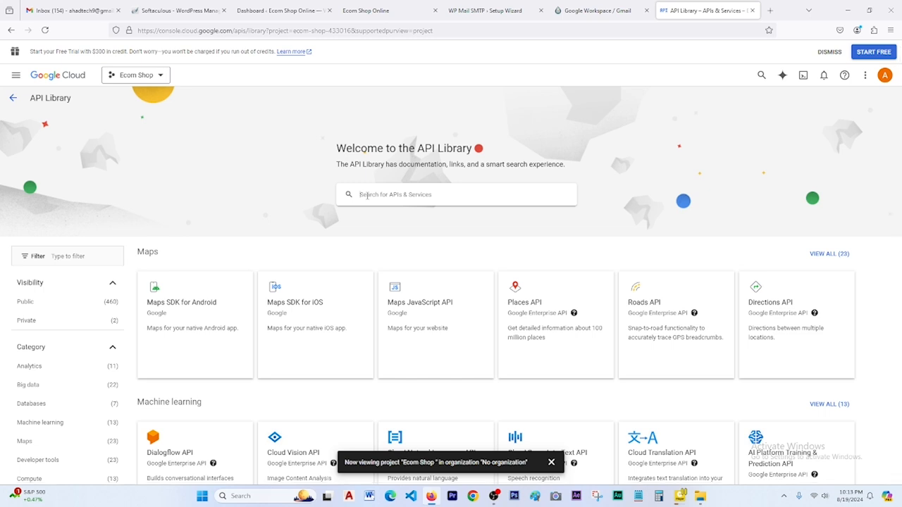
click(365, 195)
text(gmail)
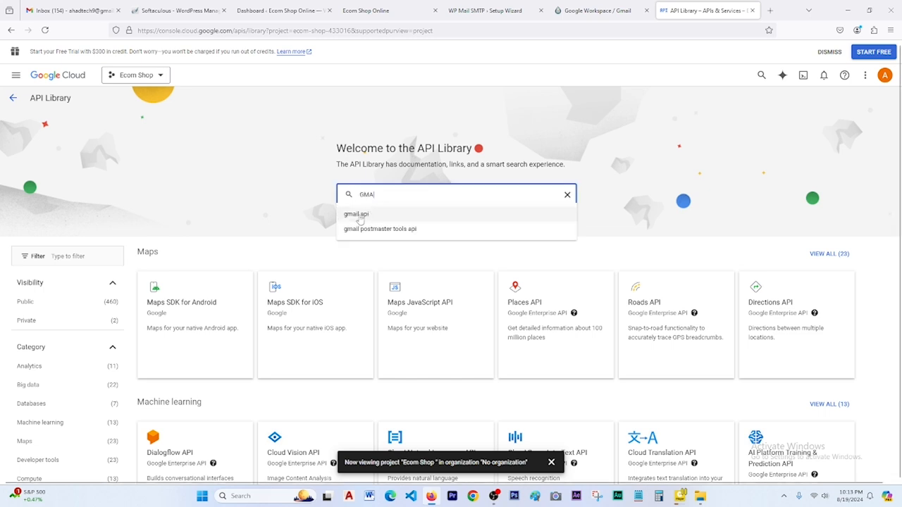
click(363, 214)
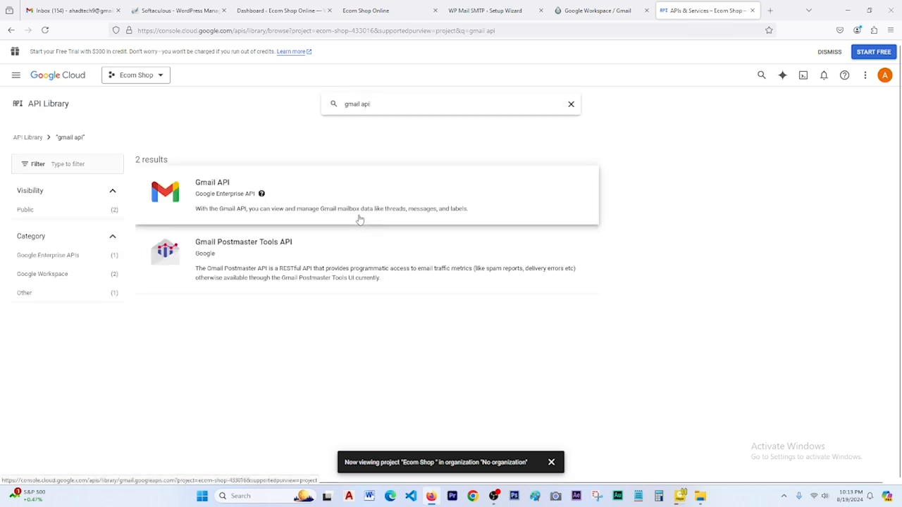
click(203, 185)
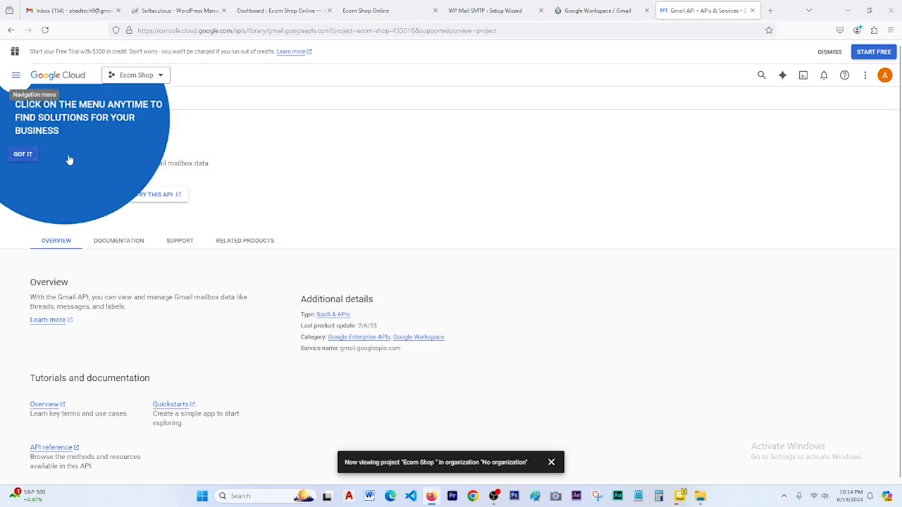
click(31, 156)
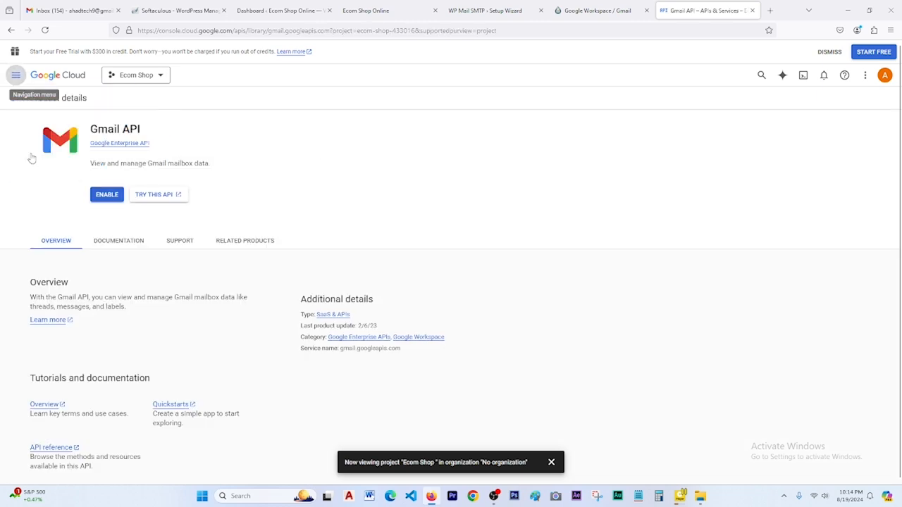
click(106, 195)
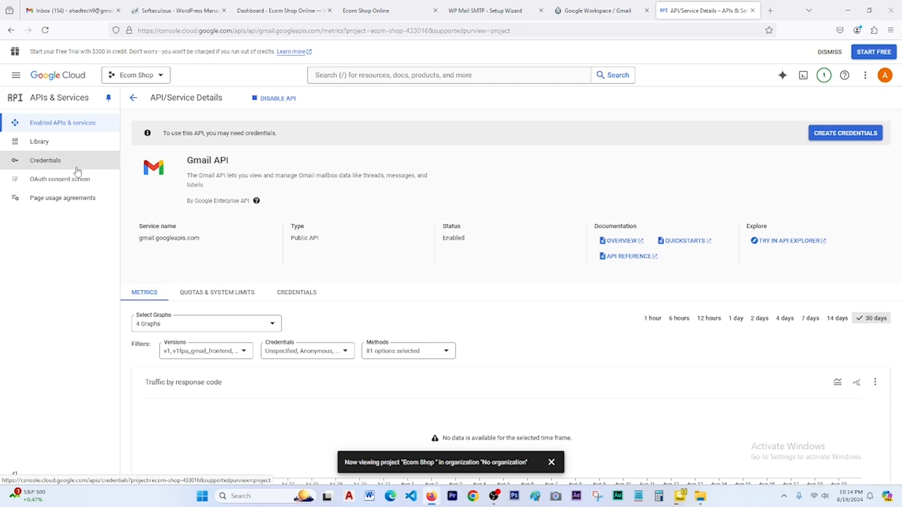
- Start creating credentials for the Gmail API and choose User data as the data to be accessed
click(846, 134)
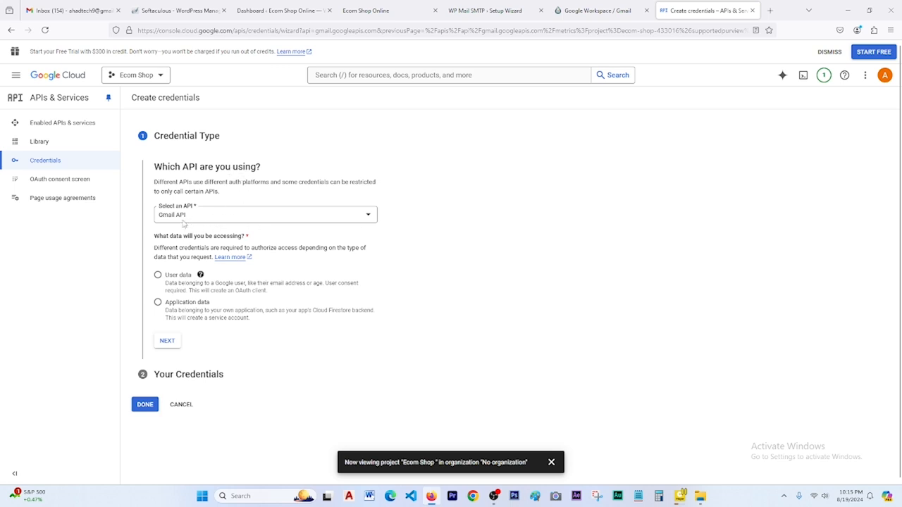
click(368, 219)
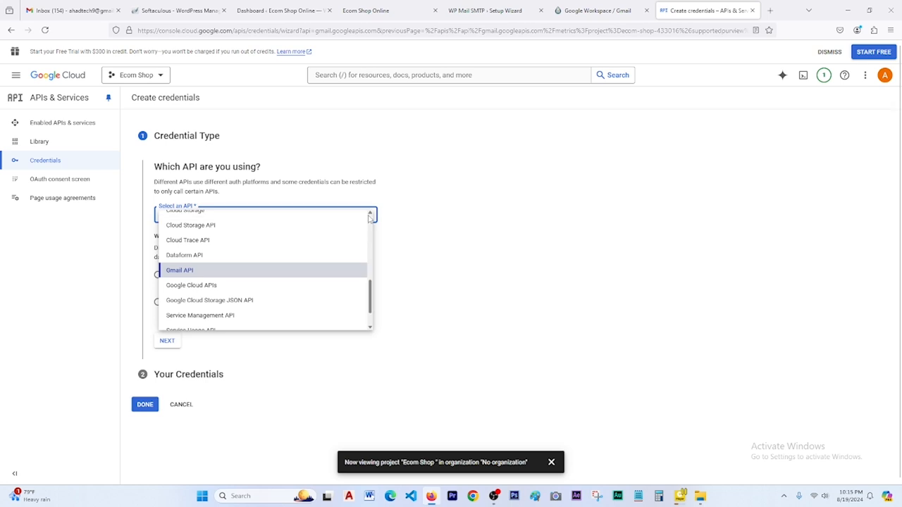
click(416, 220)
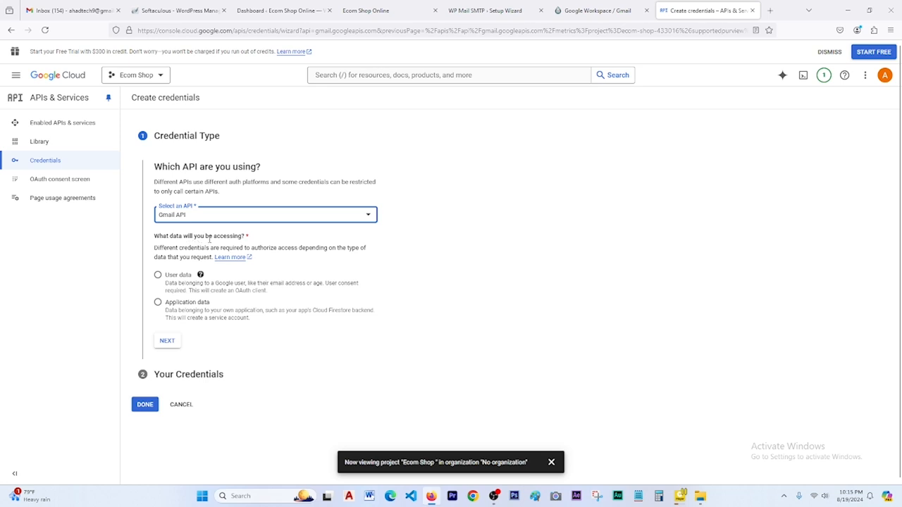
click(158, 275)
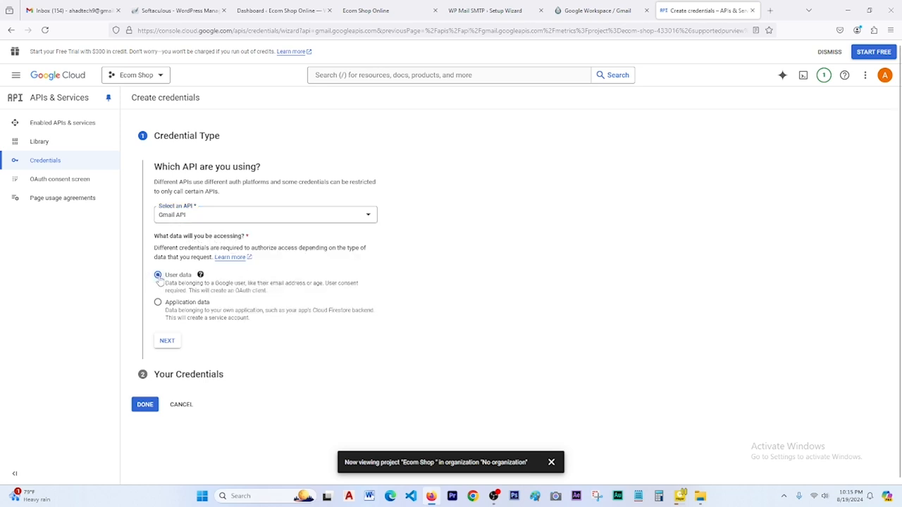
click(167, 343)
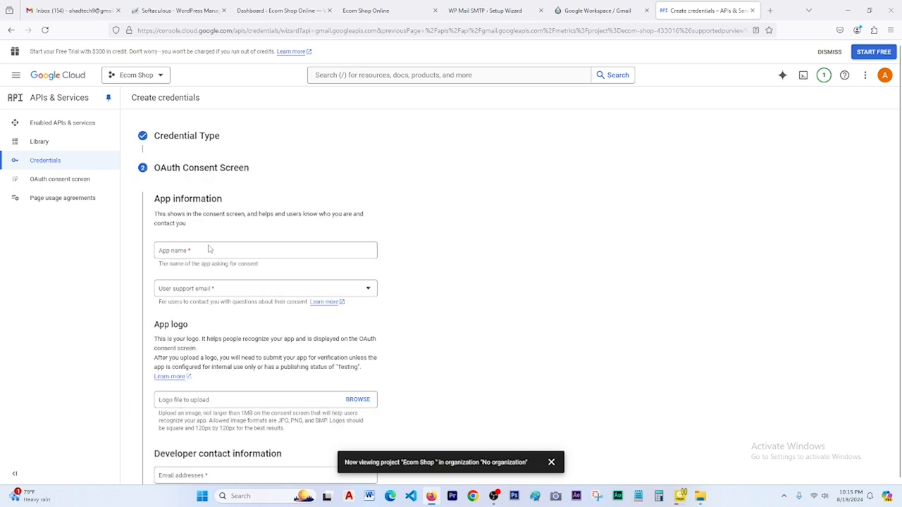
- Name the consent screen app Ecom shop and select the account's own address as the user support email
click(180, 250)
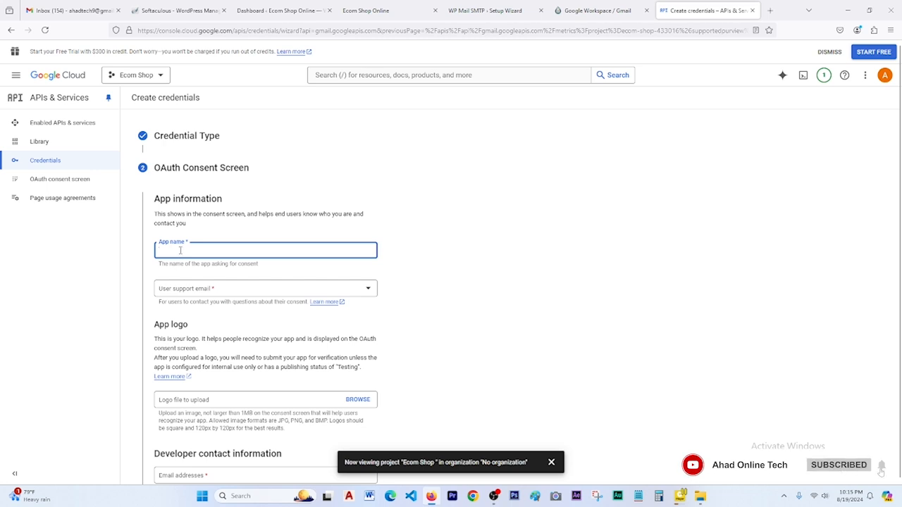
right_click(181, 250)
click(203, 318)
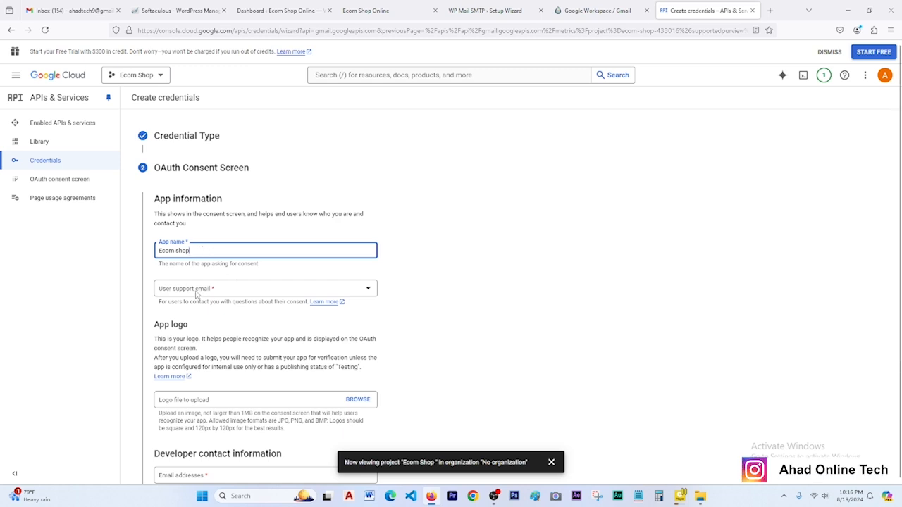
click(356, 291)
click(233, 295)
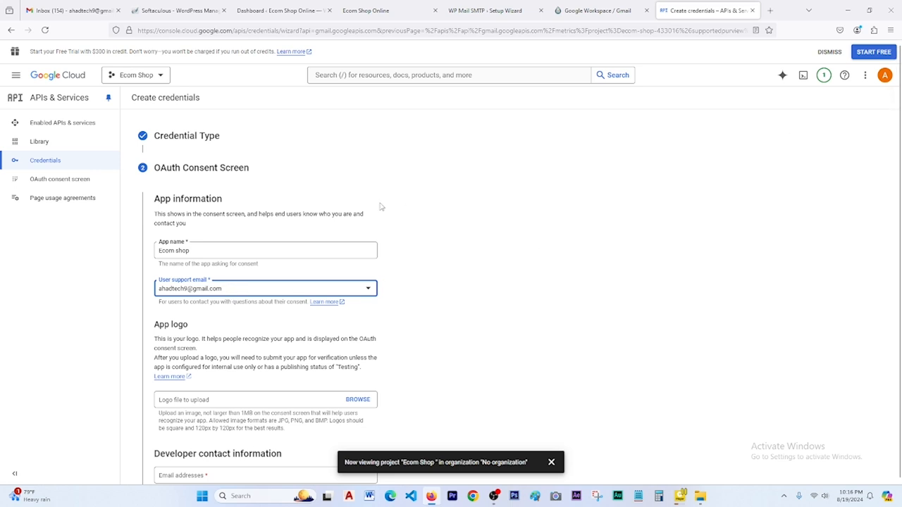
- Fill in the developer contact email without uploading a logo, and save the OAuth consent screen information
scroll(445, 289, down, 3)
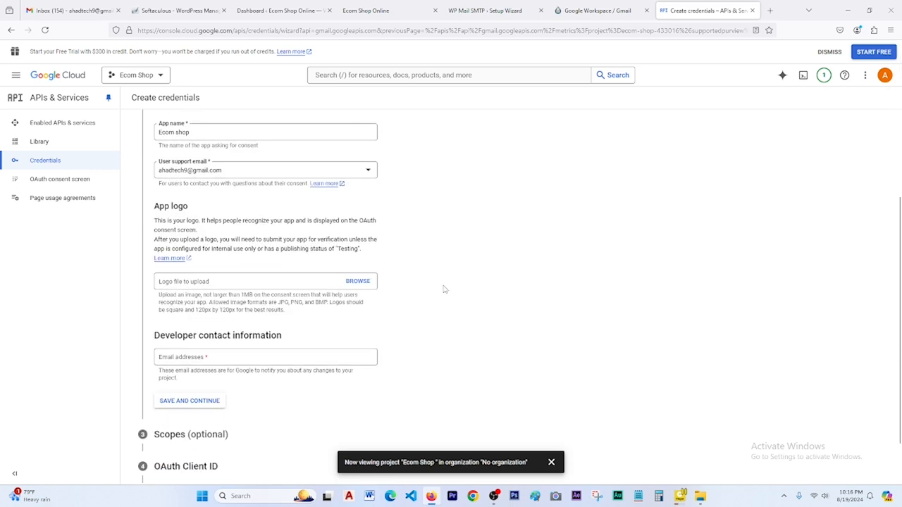
scroll(445, 288, down, 1)
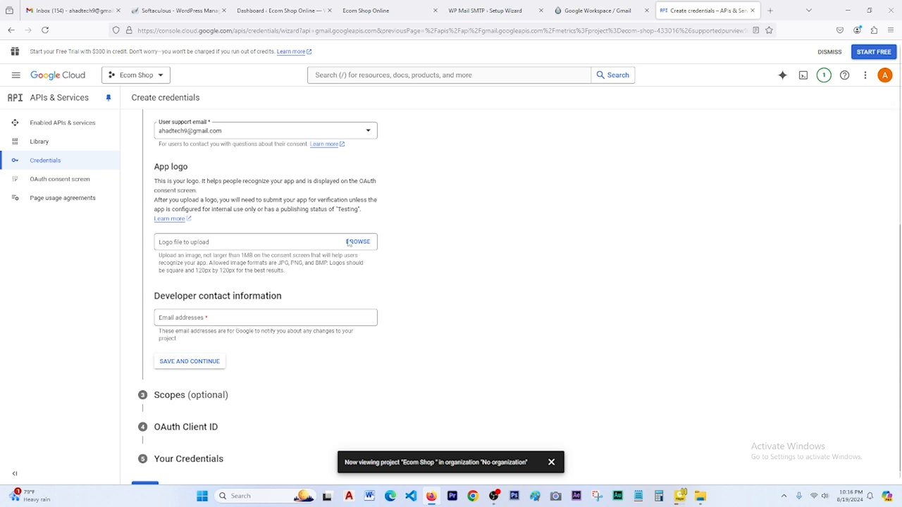
scroll(238, 303, down, 1)
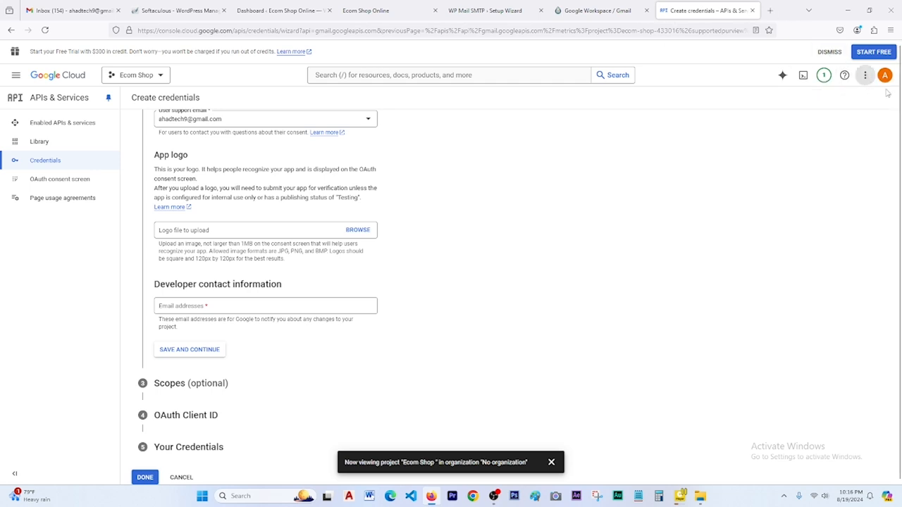
drag(224, 200, 162, 203)
click(162, 204)
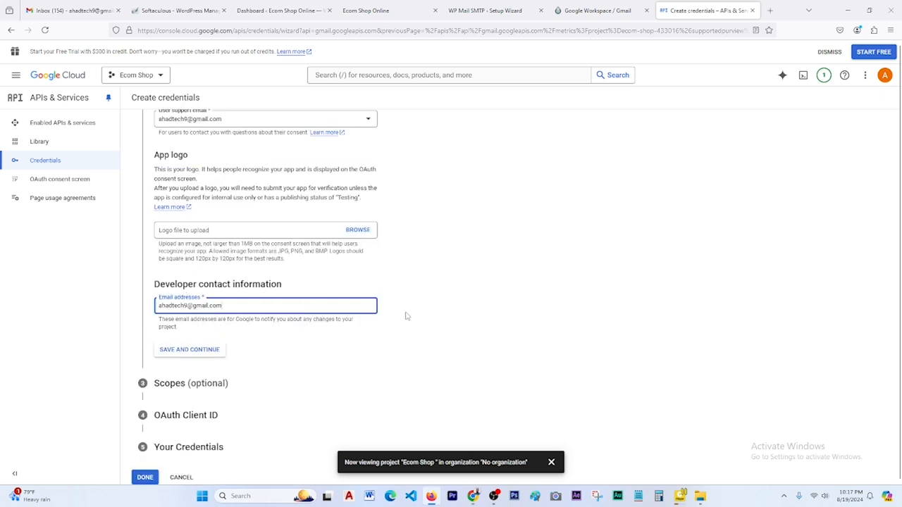
click(196, 350)
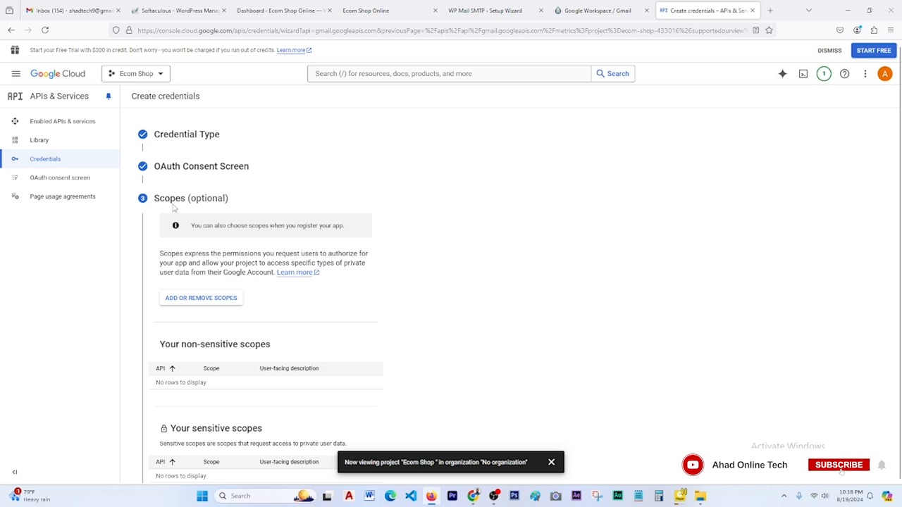
- Continue without adding any optional scopes and set the OAuth client's application type to Web application
scroll(284, 272, down, 2)
scroll(284, 273, down, 4)
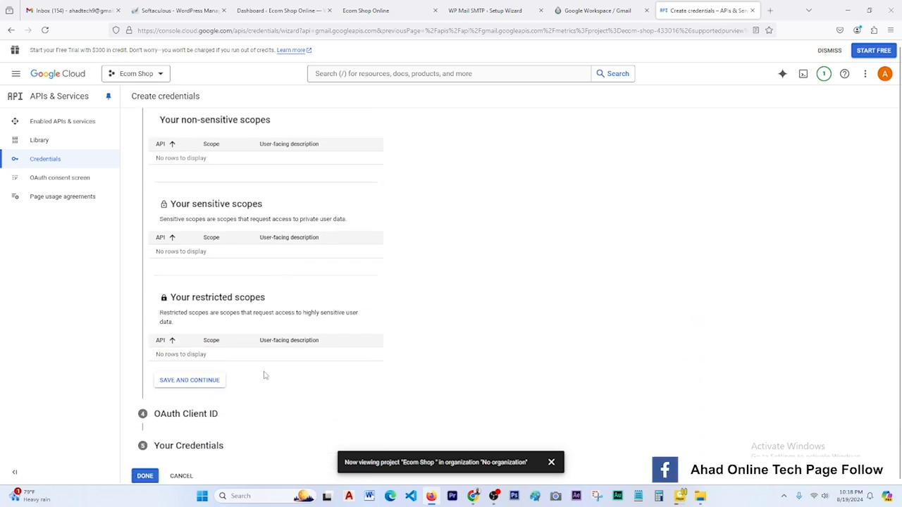
click(189, 381)
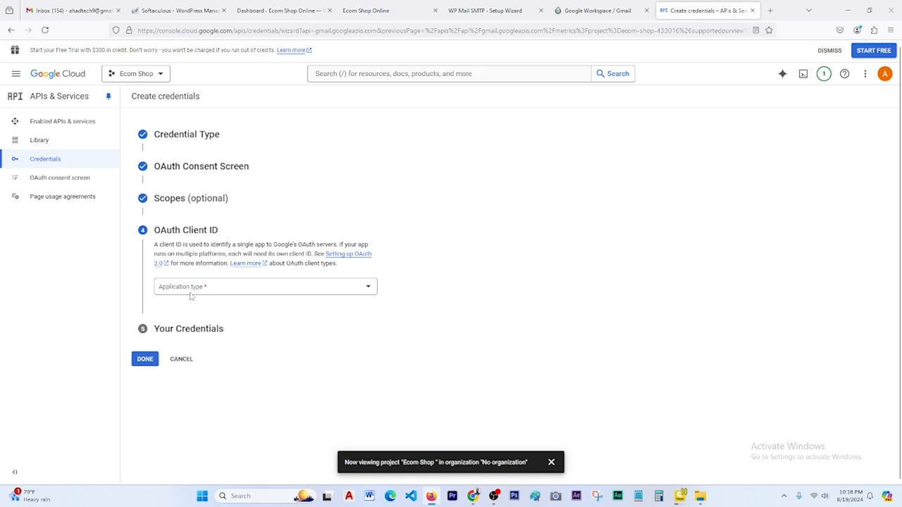
click(366, 288)
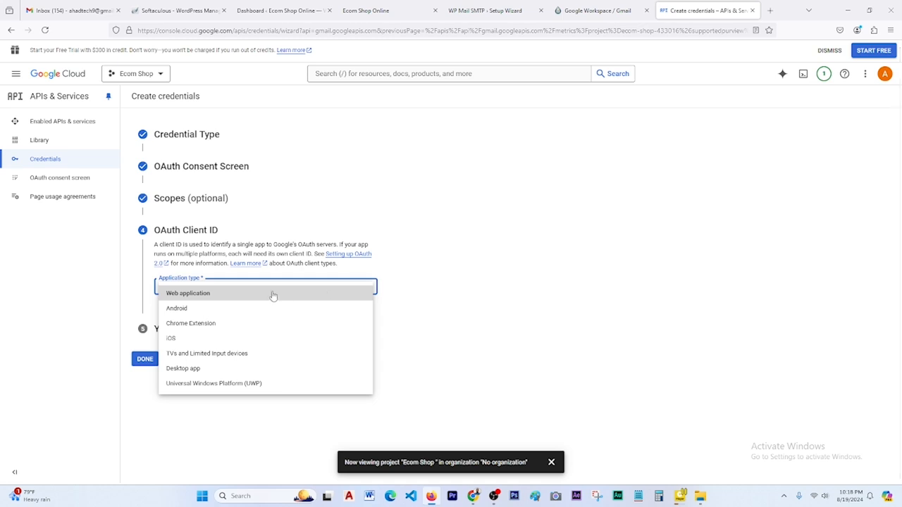
click(222, 300)
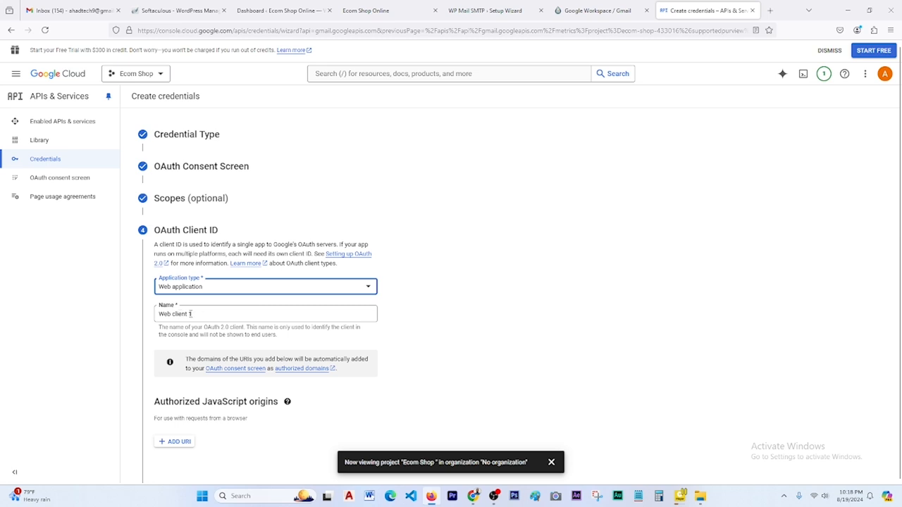
scroll(191, 285, down, 1)
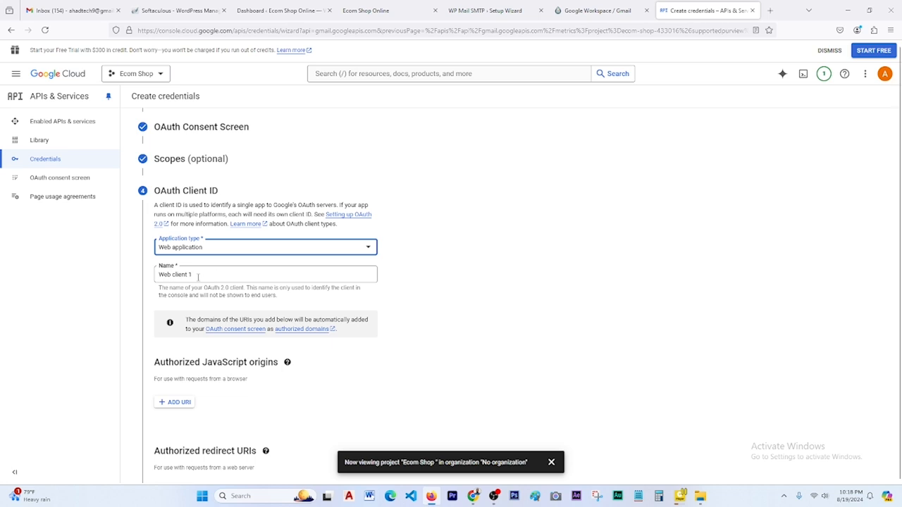
scroll(480, 281, down, 1)
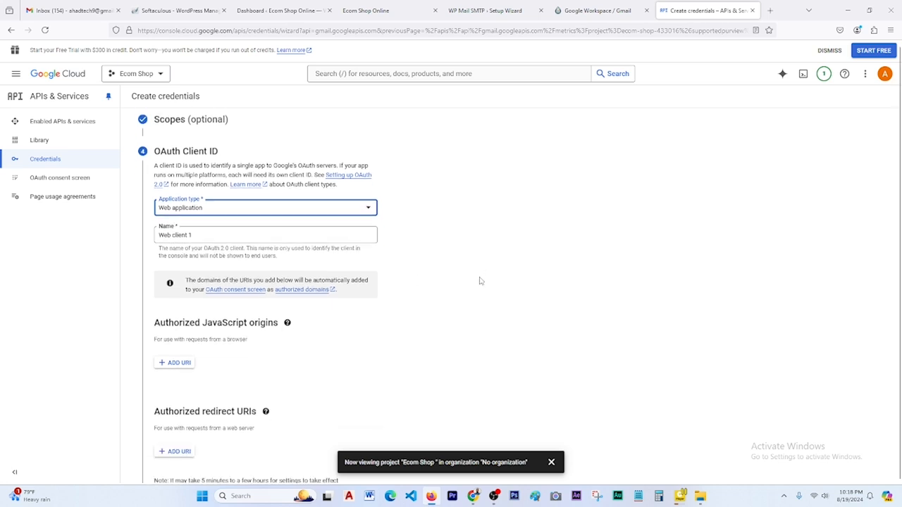
scroll(367, 281, down, 2)
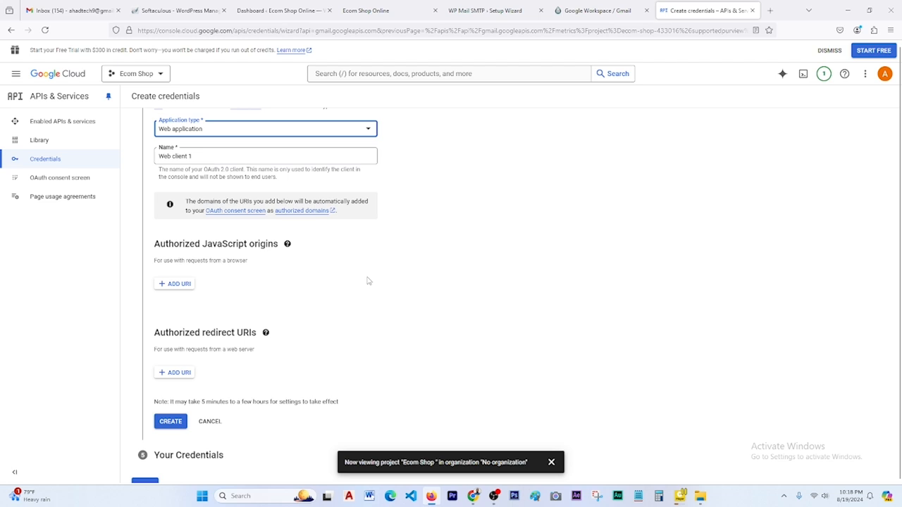
scroll(367, 281, down, 1)
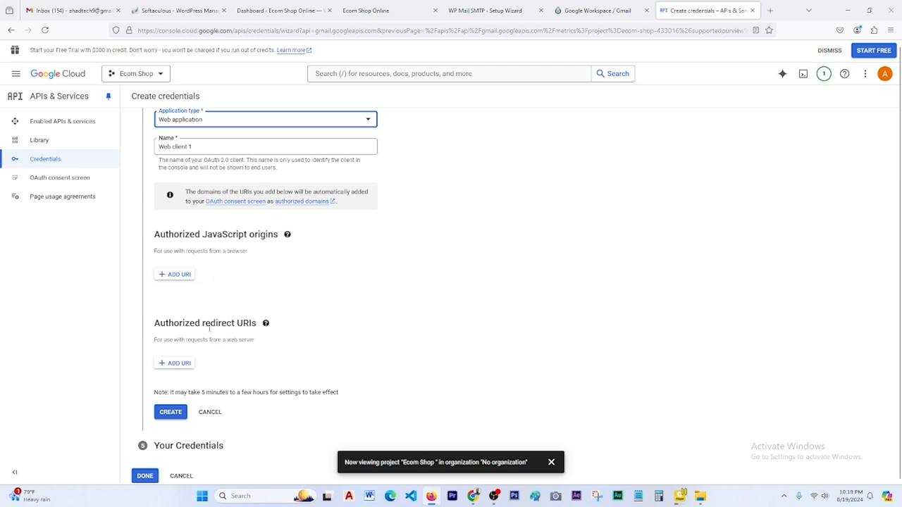
click(179, 364)
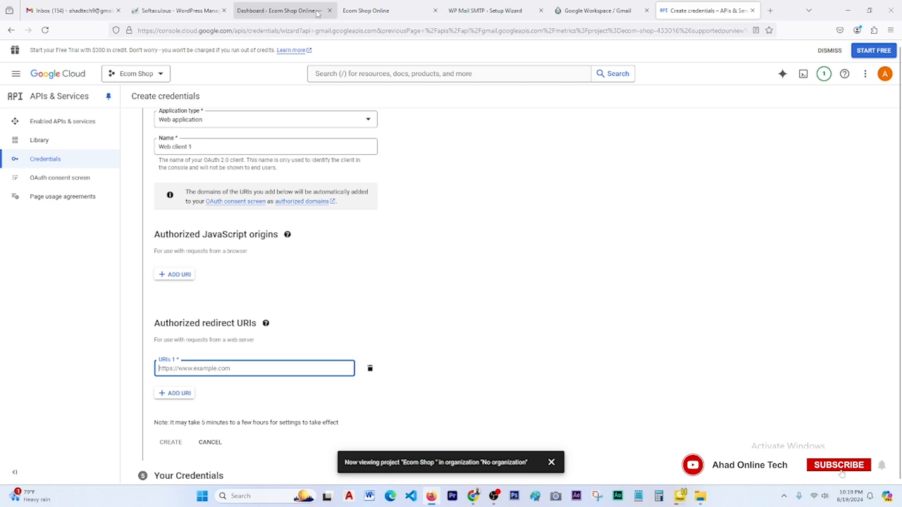
click(485, 11)
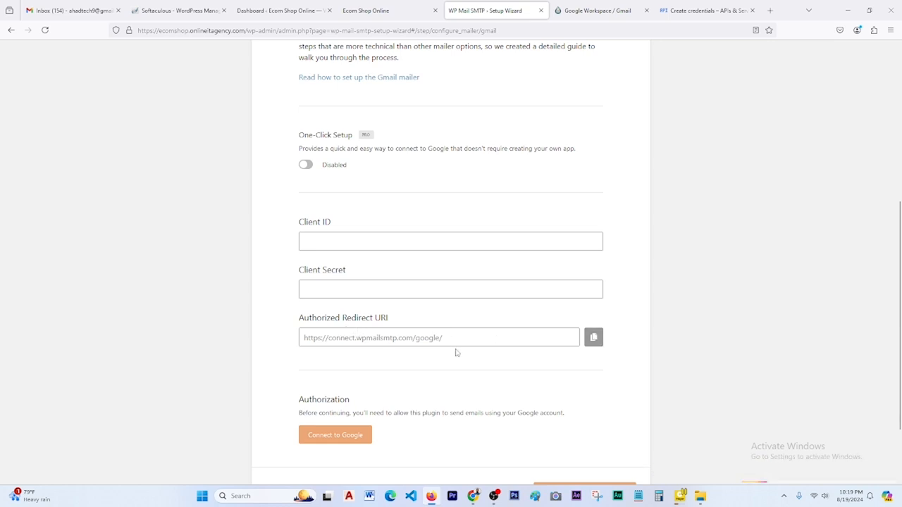
click(594, 341)
click(708, 11)
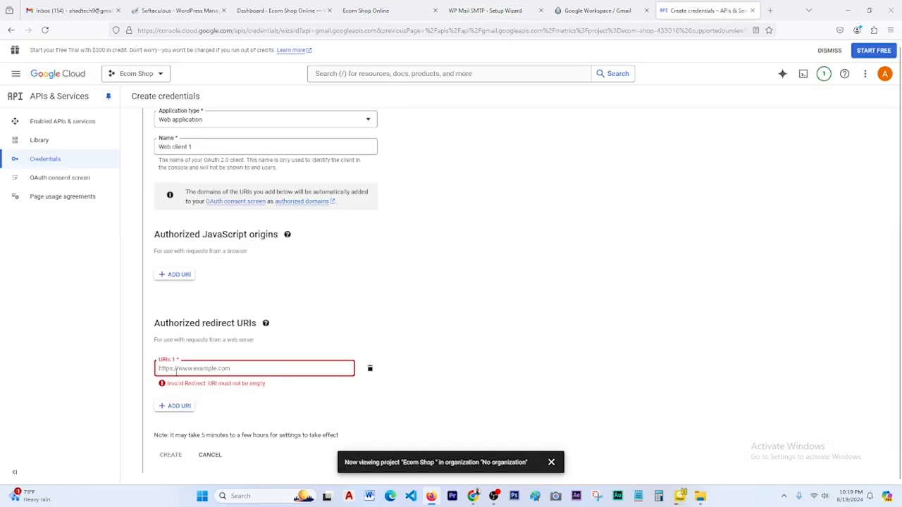
key(ctrl+v)
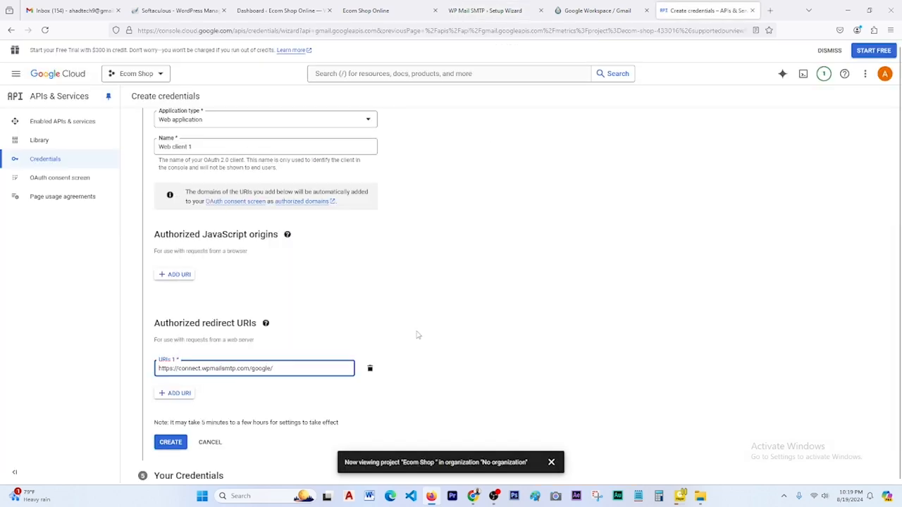
- Create the OAuth client and download its credentials
scroll(417, 335, down, 1)
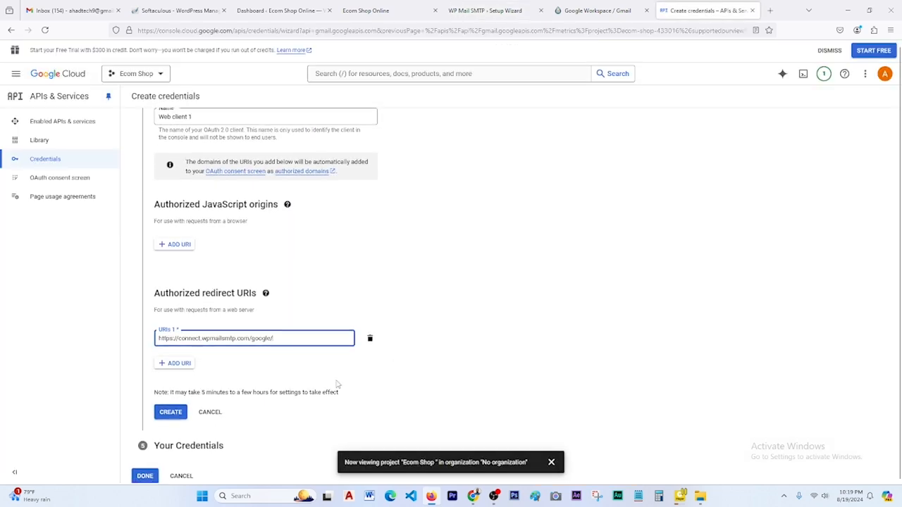
click(169, 413)
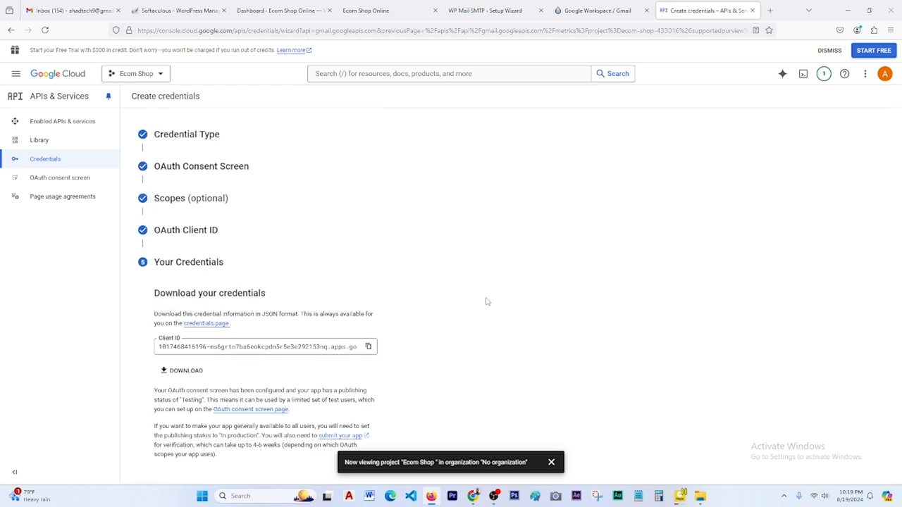
scroll(486, 302, down, 1)
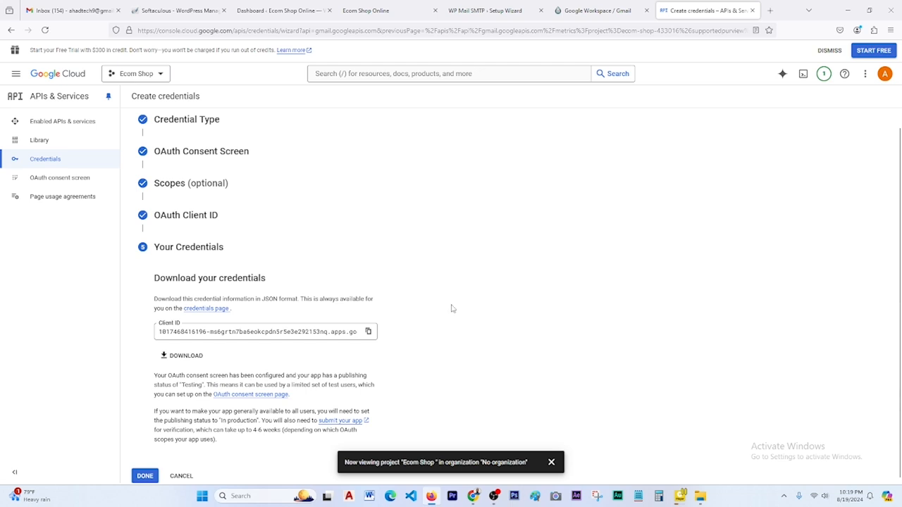
click(184, 356)
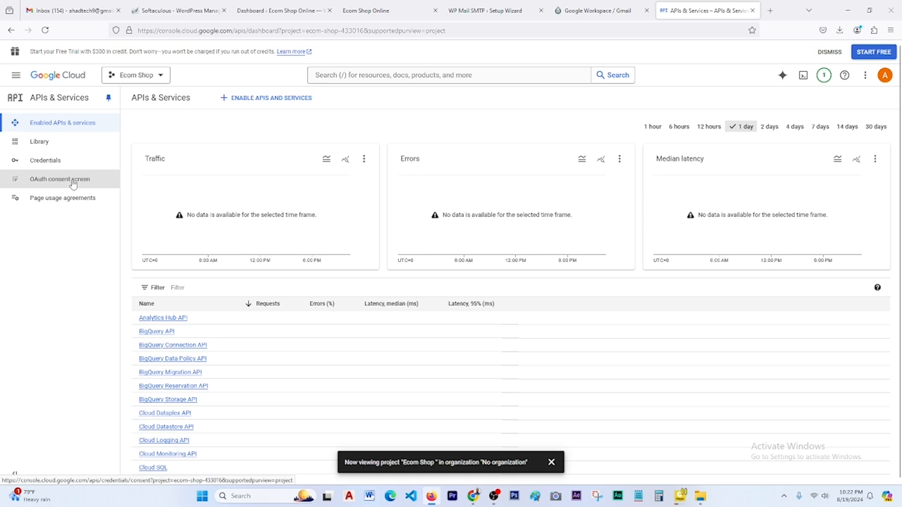
- Publish the Ecom shop app from its OAuth consent screen, pushing it to production
click(72, 182)
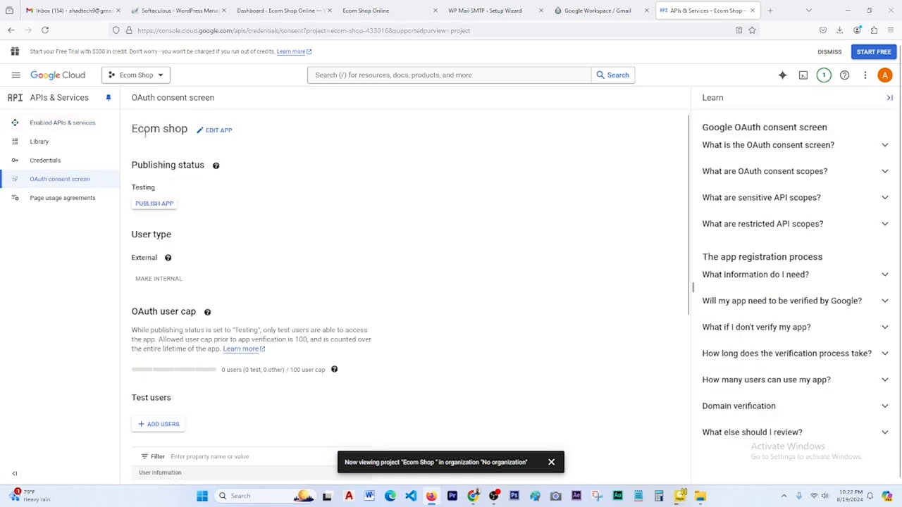
drag(189, 130, 131, 129)
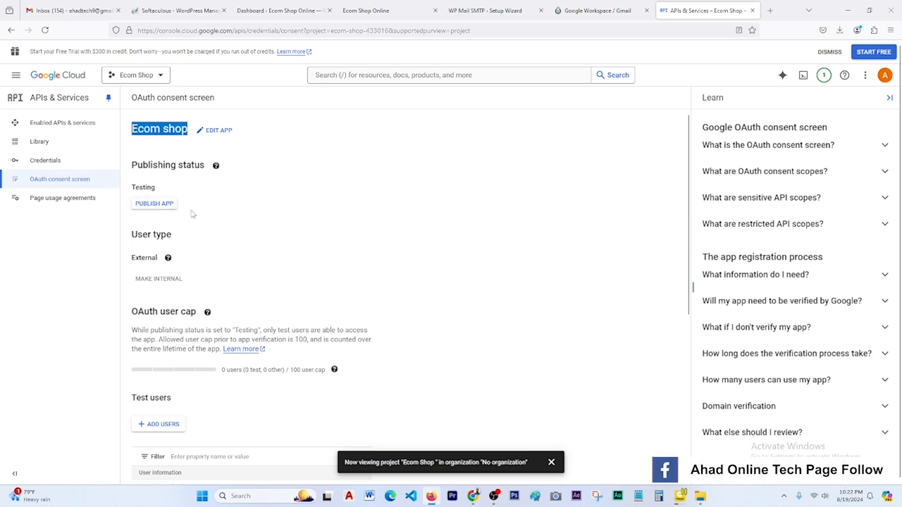
click(155, 208)
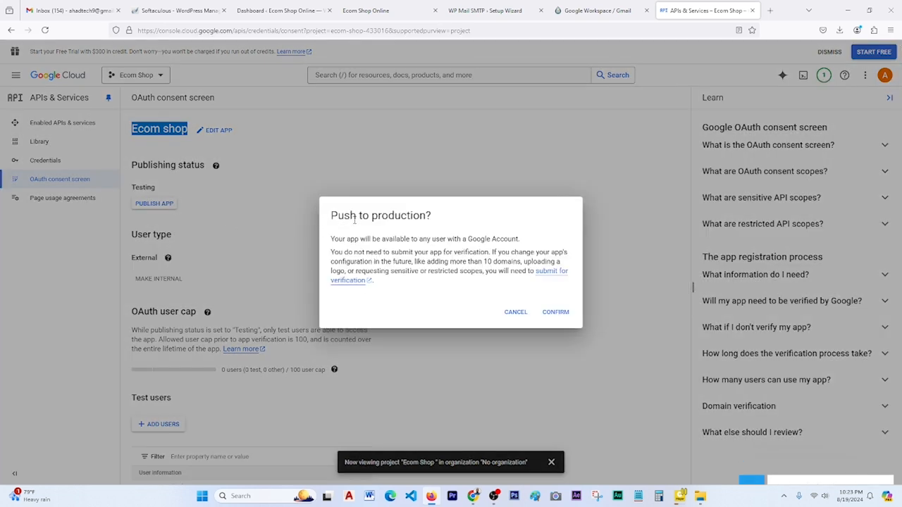
click(556, 313)
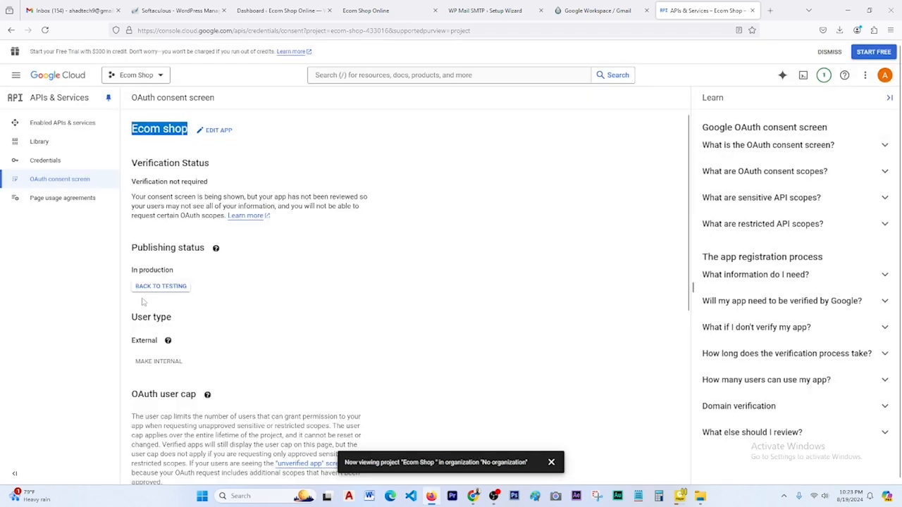
scroll(246, 297, down, 3)
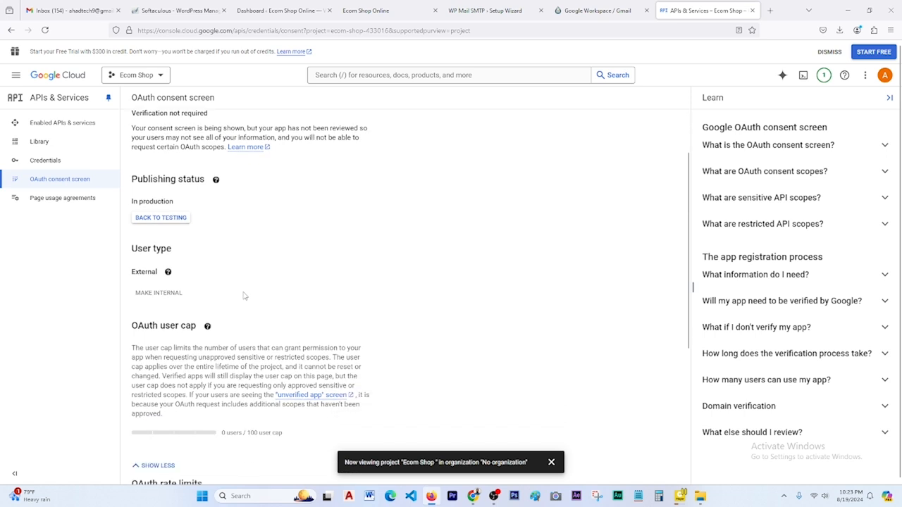
scroll(245, 295, up, 3)
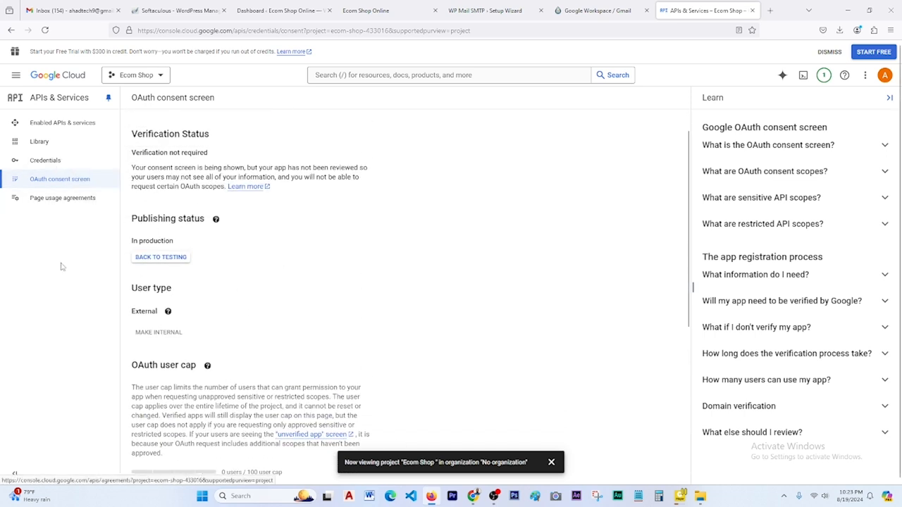
- Copy the client ID of the Web client 1 OAuth client into the Client ID field of the WP Mail SMTP setup wizard
click(56, 162)
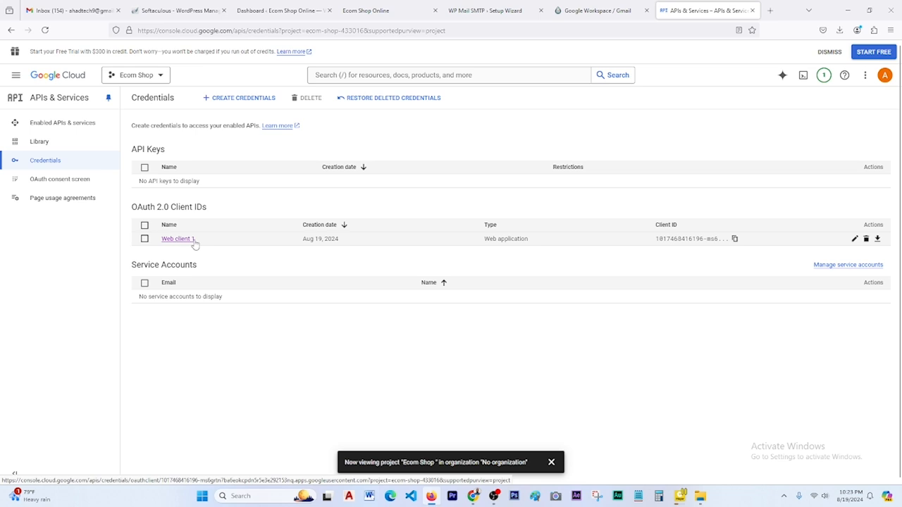
click(855, 239)
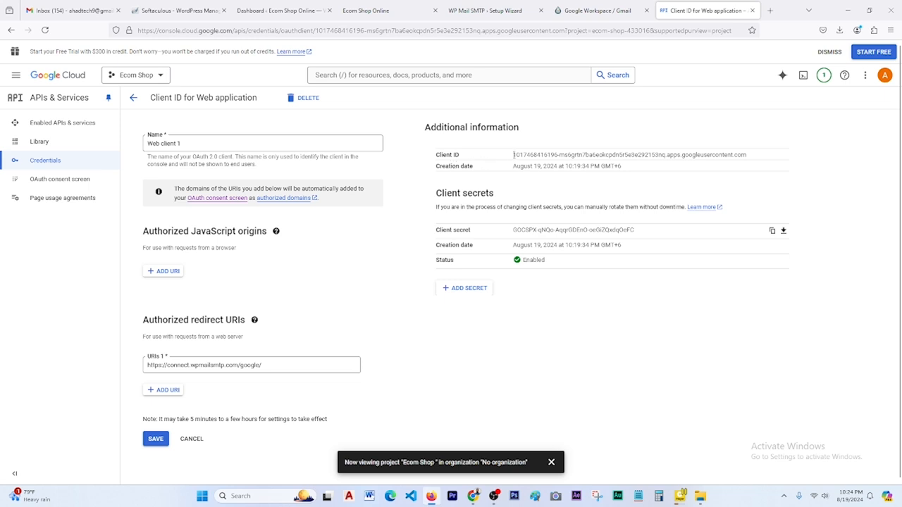
drag(526, 155, 745, 155)
click(486, 10)
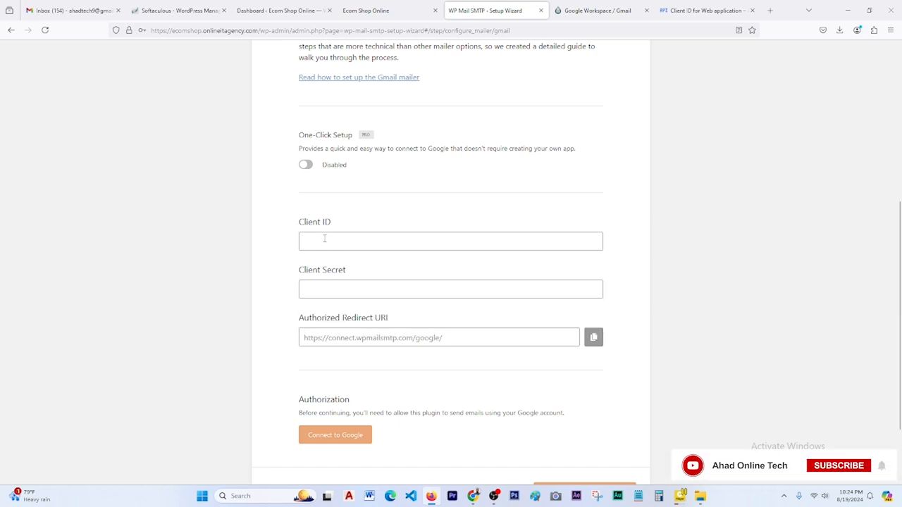
click(322, 240)
key(ctrl+v)
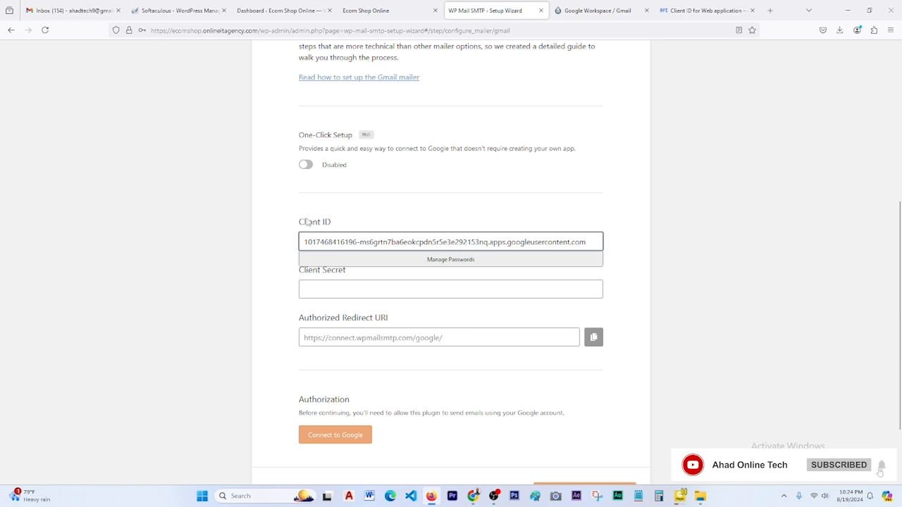
- Copy the client secret of the Web client 1 OAuth client into the setup wizard's Client Secret field
click(704, 10)
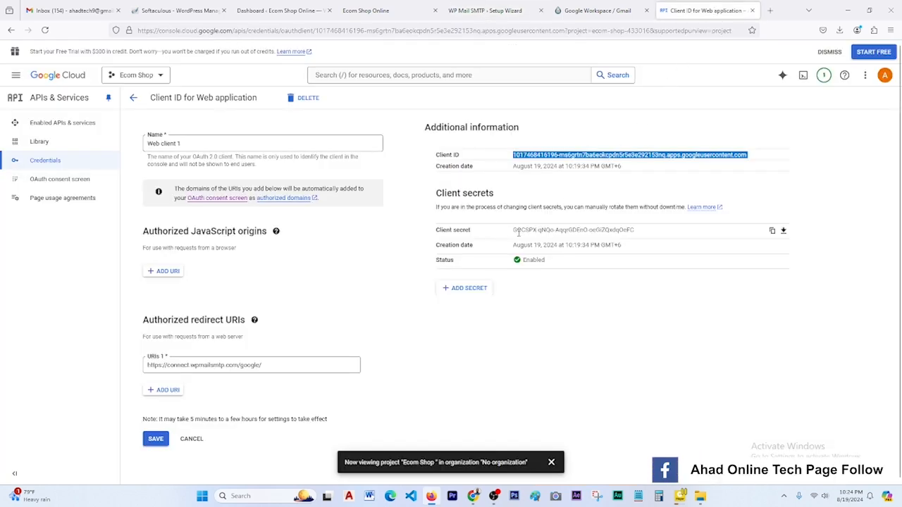
click(772, 232)
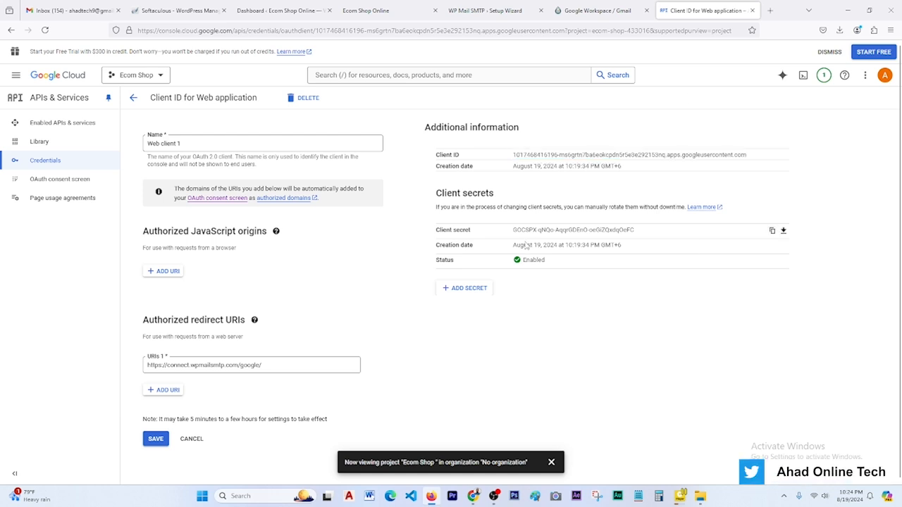
drag(515, 230, 640, 232)
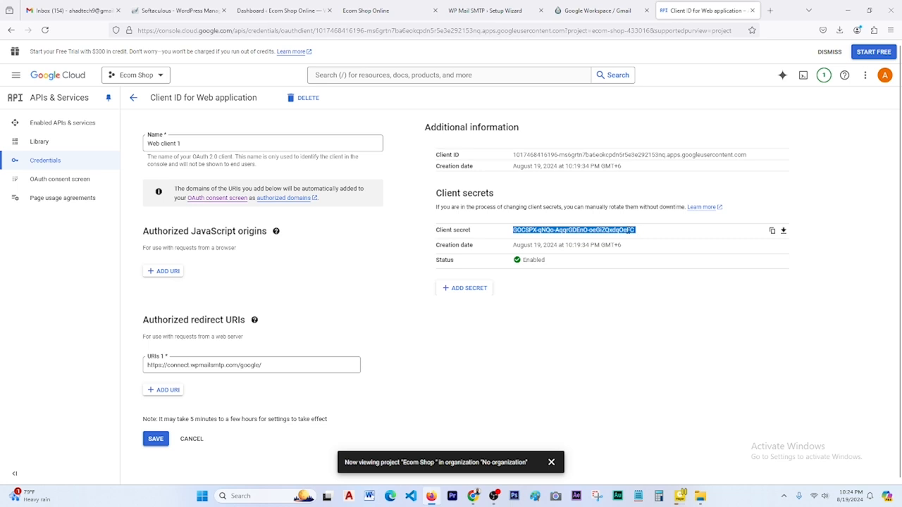
right_click(631, 231)
click(643, 241)
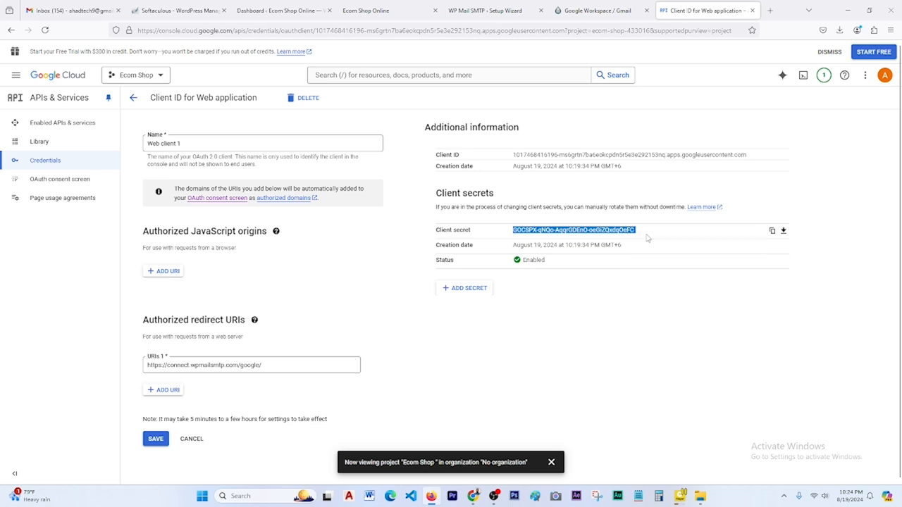
click(592, 12)
click(497, 11)
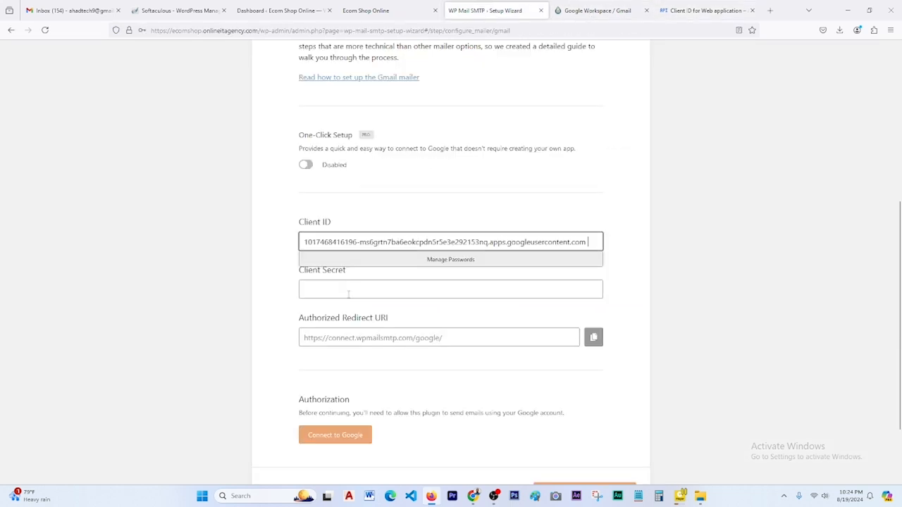
click(347, 293)
right_click(349, 296)
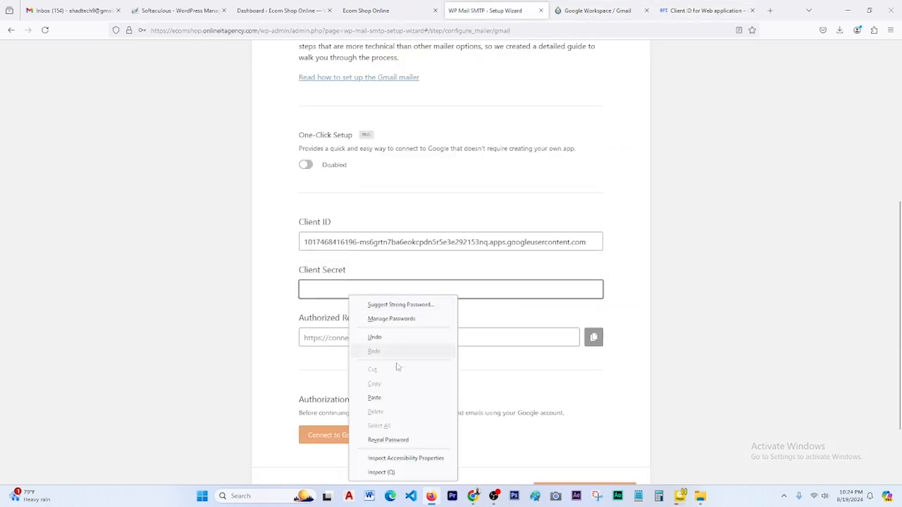
click(375, 398)
- Start the connection to Google from the Authorization section and choose the Google account for sending email, without saving the credentials in the browser
scroll(525, 310, down, 3)
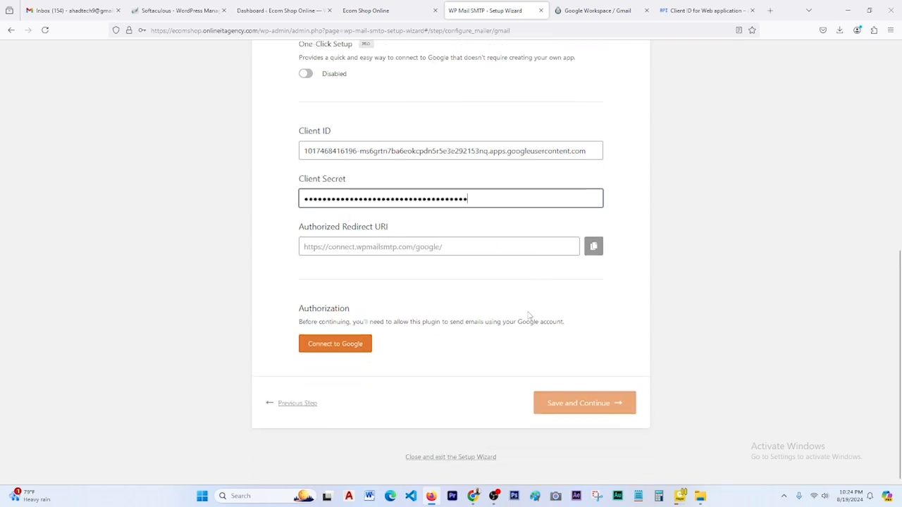
click(339, 345)
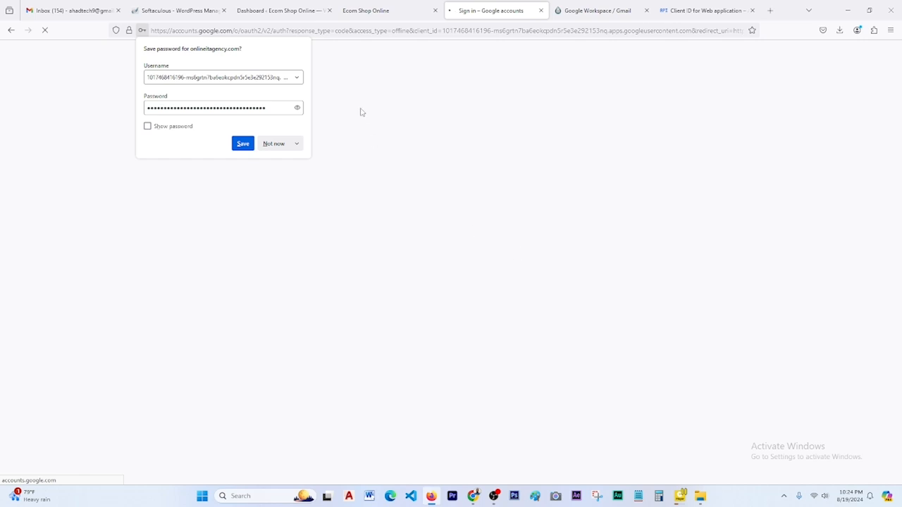
click(452, 107)
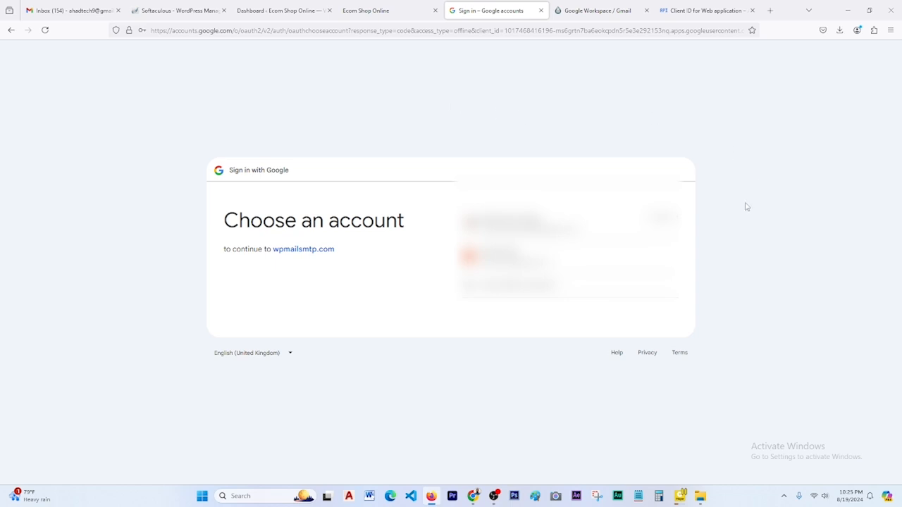
click(507, 256)
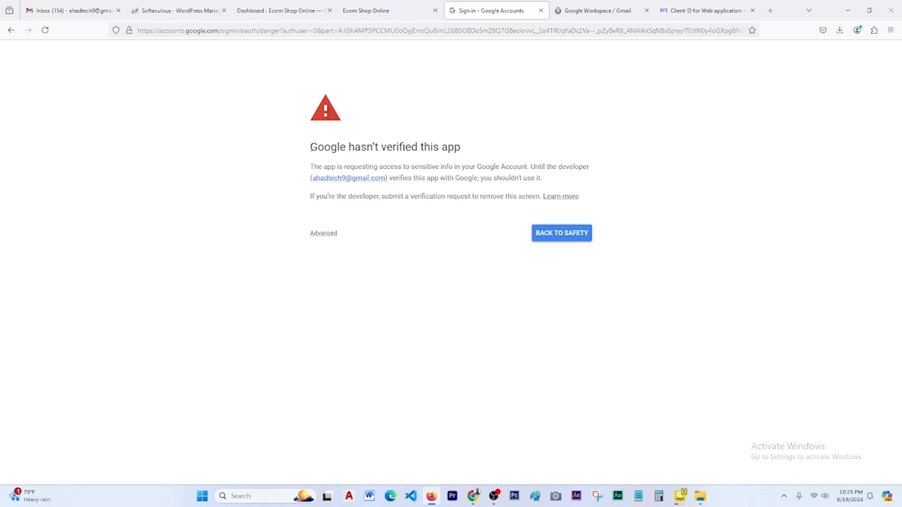
- Proceed past the unverified app warning to wpmailsmtp.com, grant it access to the Google account, and acknowledge the authorization
click(324, 237)
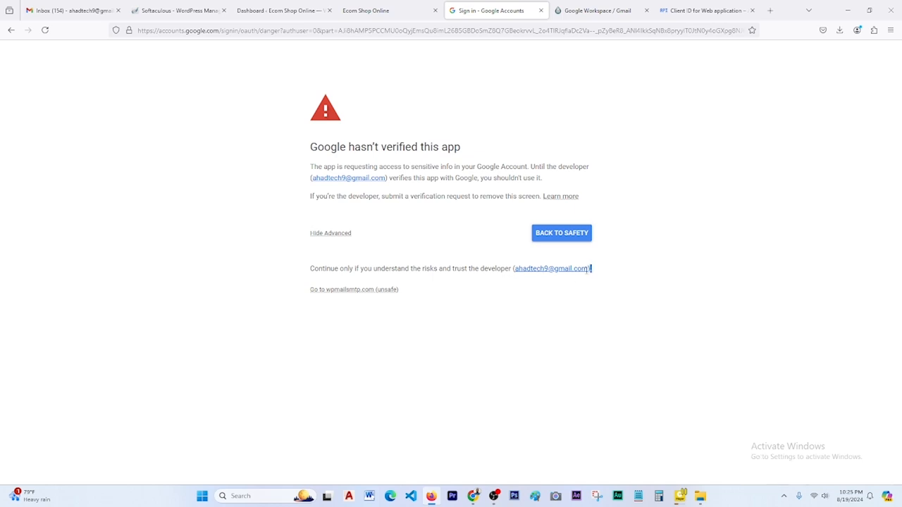
drag(592, 269, 565, 270)
click(469, 319)
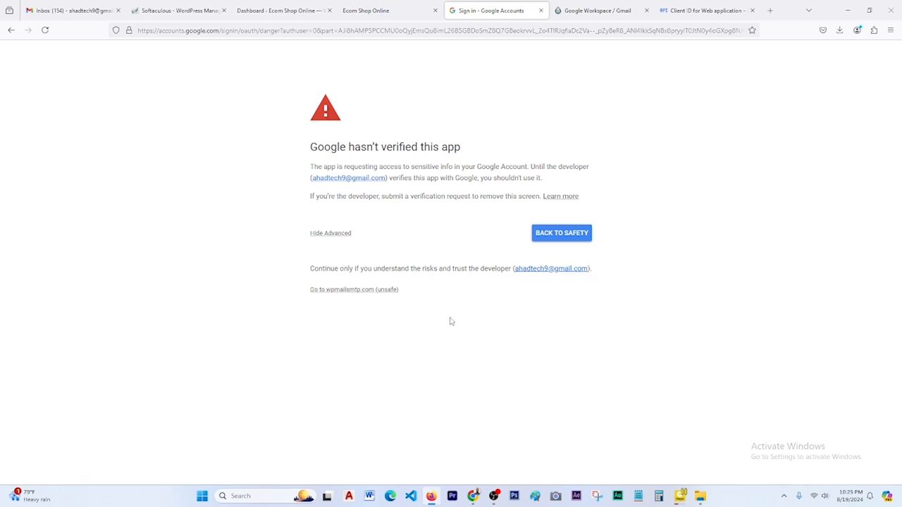
click(345, 293)
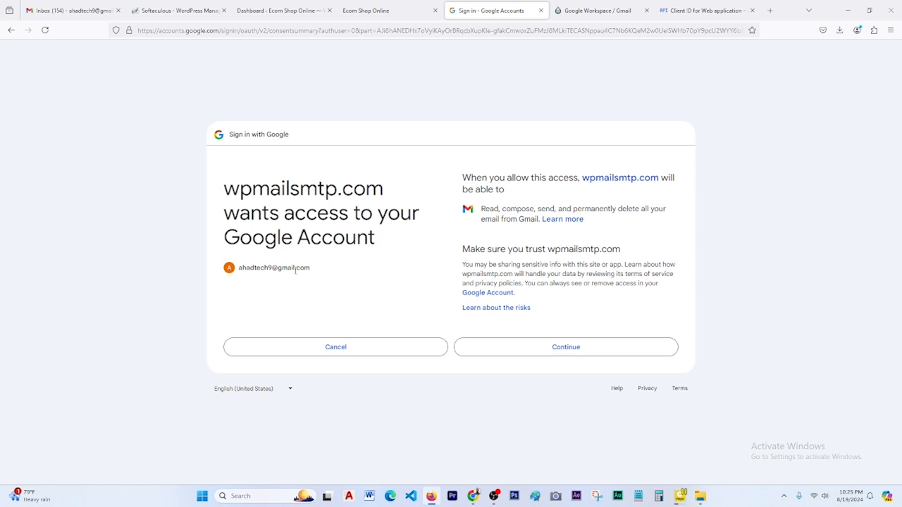
click(575, 353)
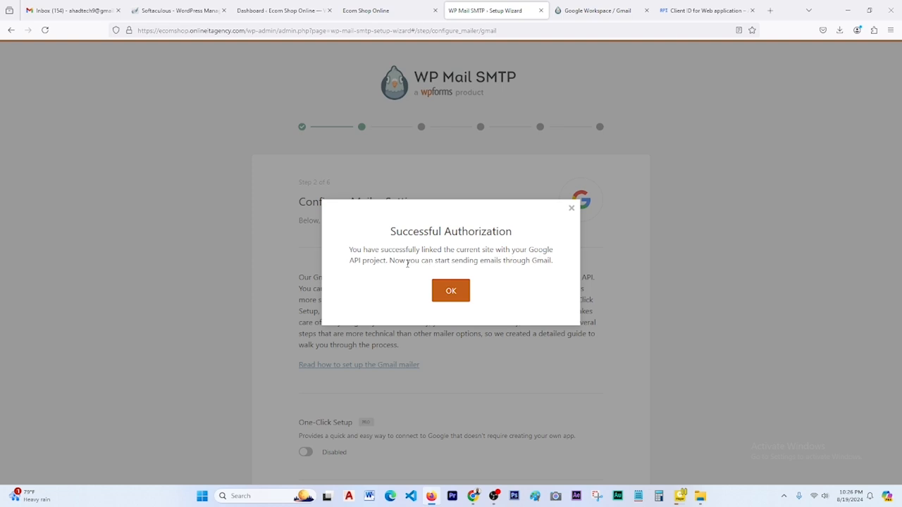
click(457, 293)
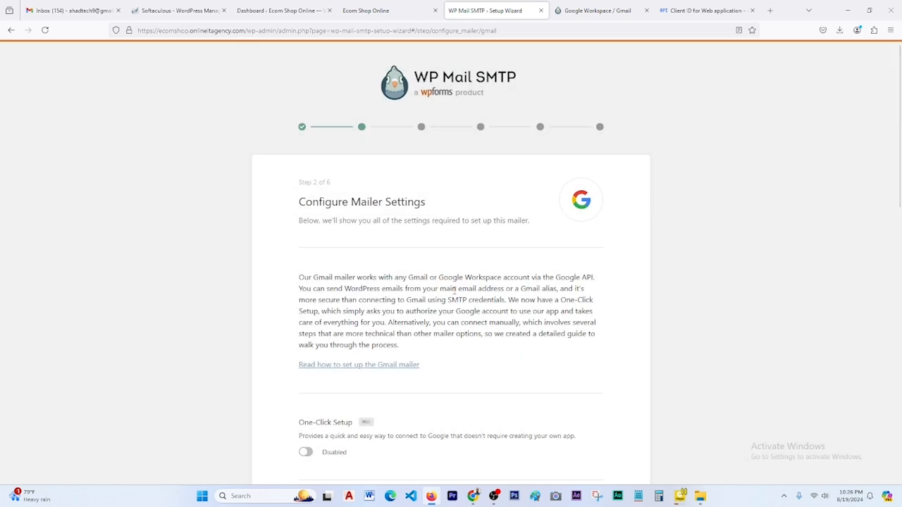
- Save the mailer settings with the existing From Name and From Email, and dismiss the browser's offer to save the password
scroll(455, 291, down, 3)
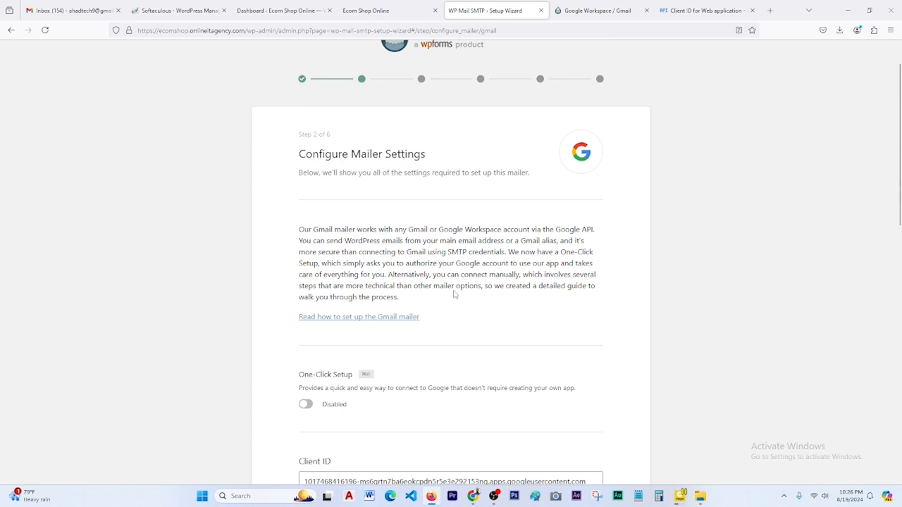
scroll(453, 290, down, 6)
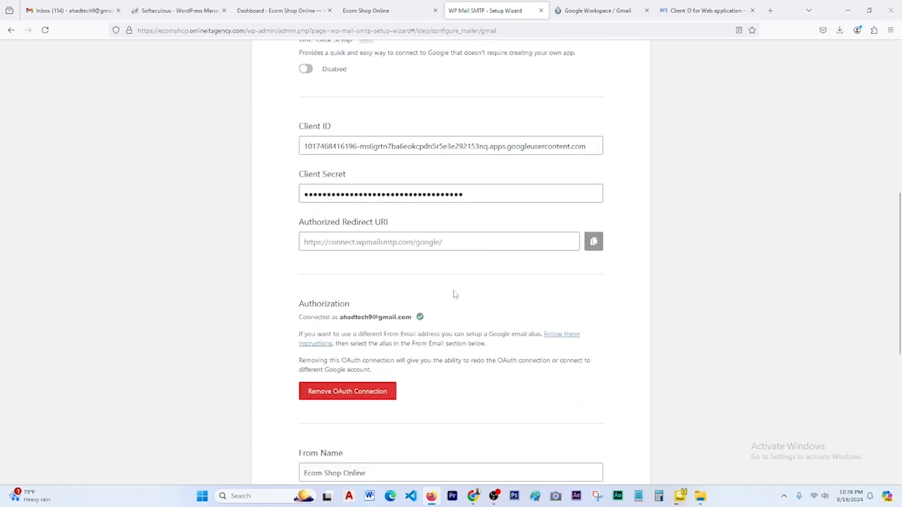
scroll(454, 295, down, 1)
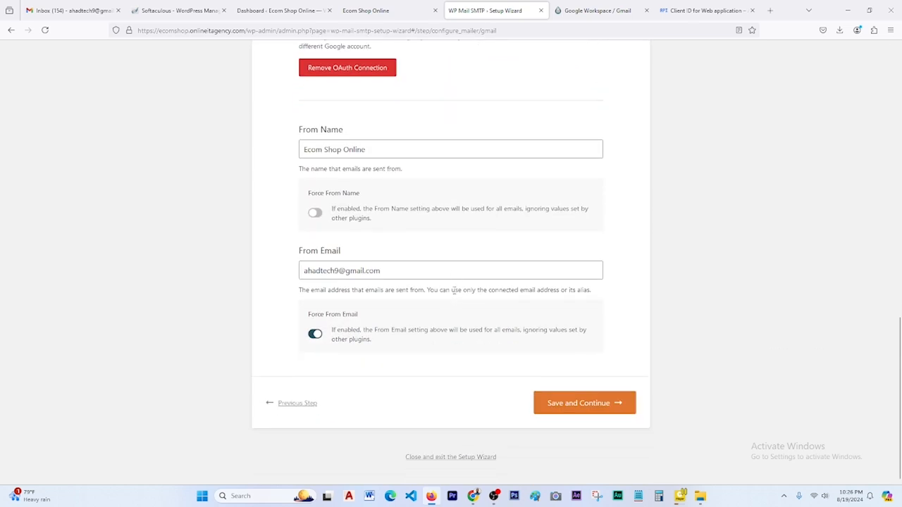
click(580, 405)
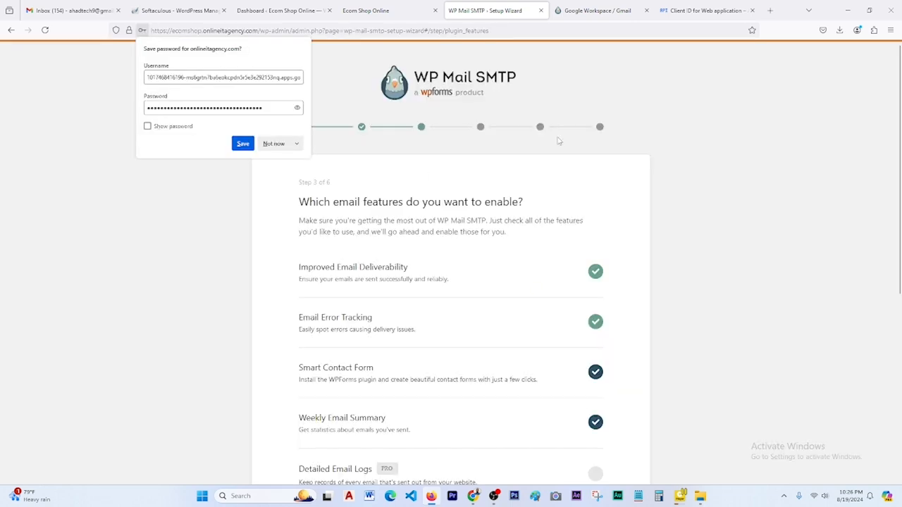
click(735, 121)
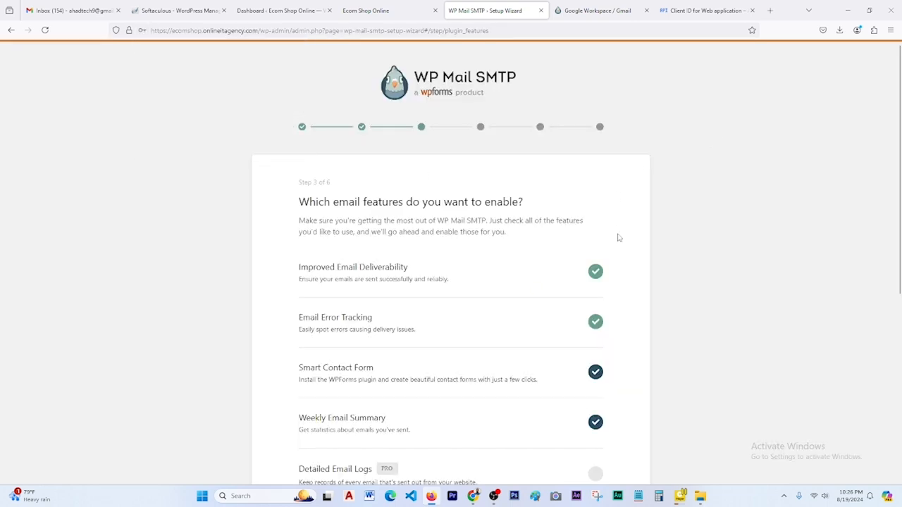
- Accept the default email features, including Smart Contact Form and Weekly Email Summary, and continue the setup
scroll(603, 245, down, 2)
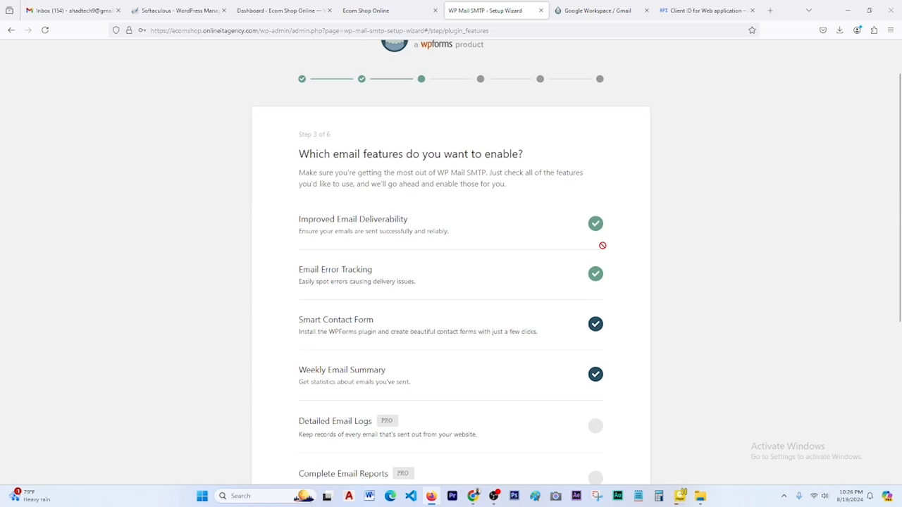
scroll(603, 245, down, 5)
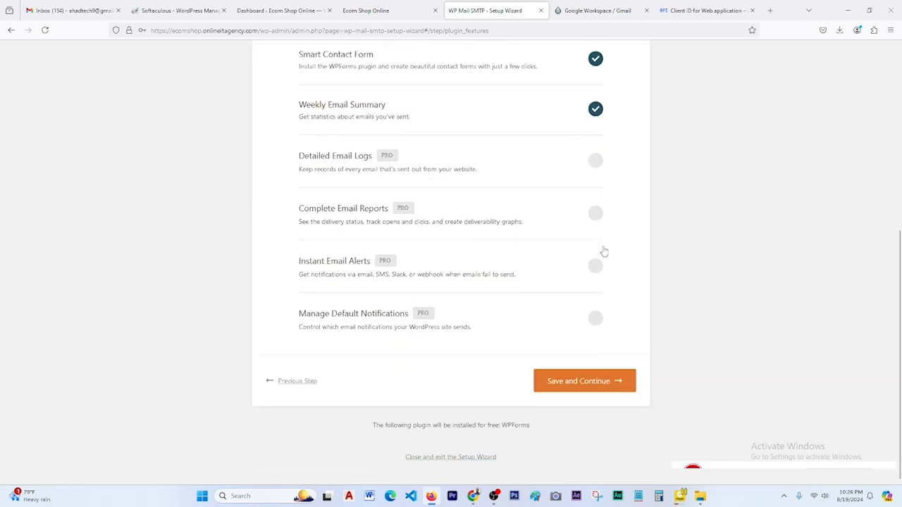
scroll(489, 216, up, 2)
scroll(634, 352, down, 2)
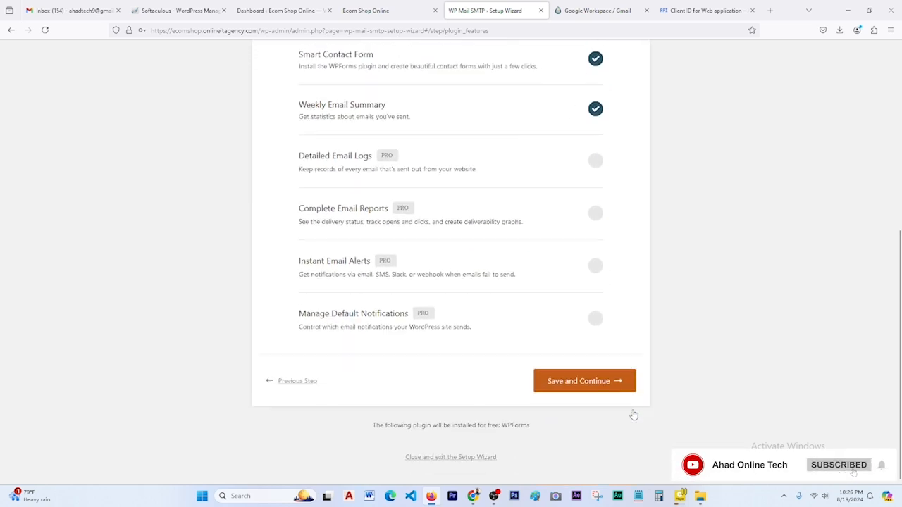
click(578, 384)
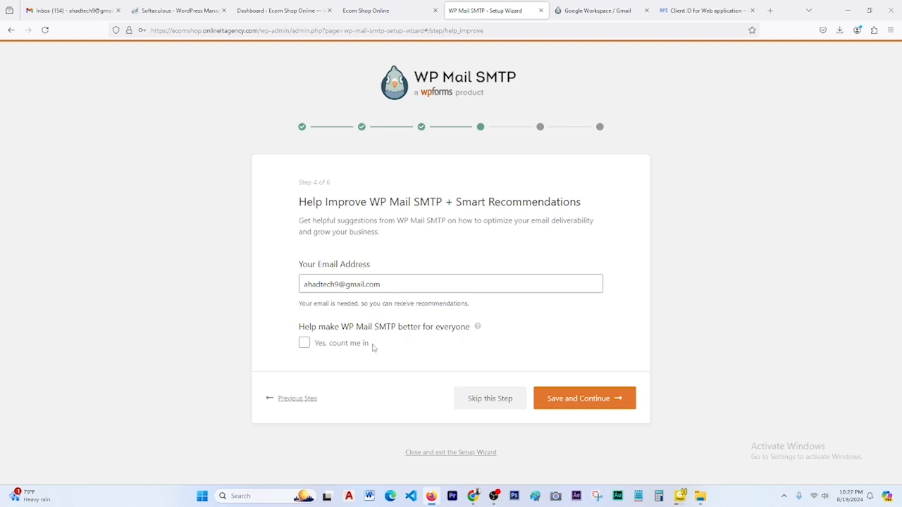
- Save the Smart Recommendations step with the option to help make WP Mail SMTP better left unchecked
click(305, 344)
click(304, 344)
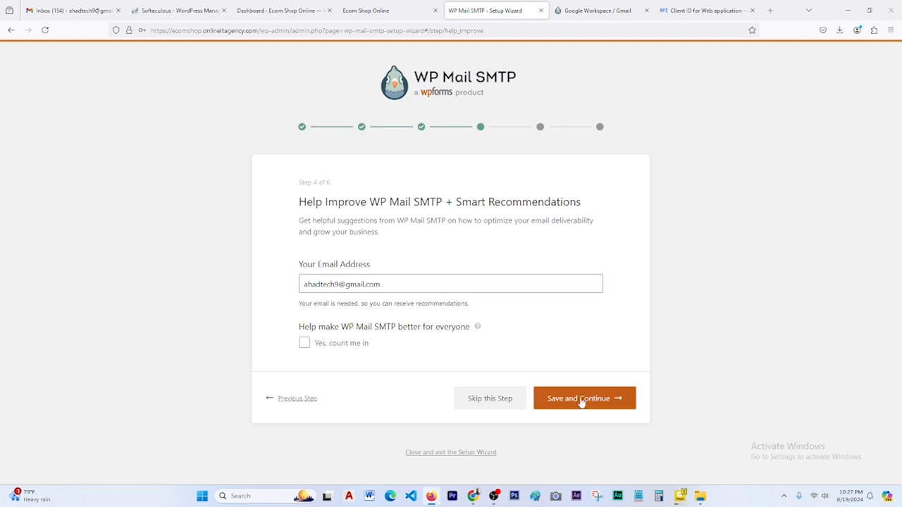
click(580, 399)
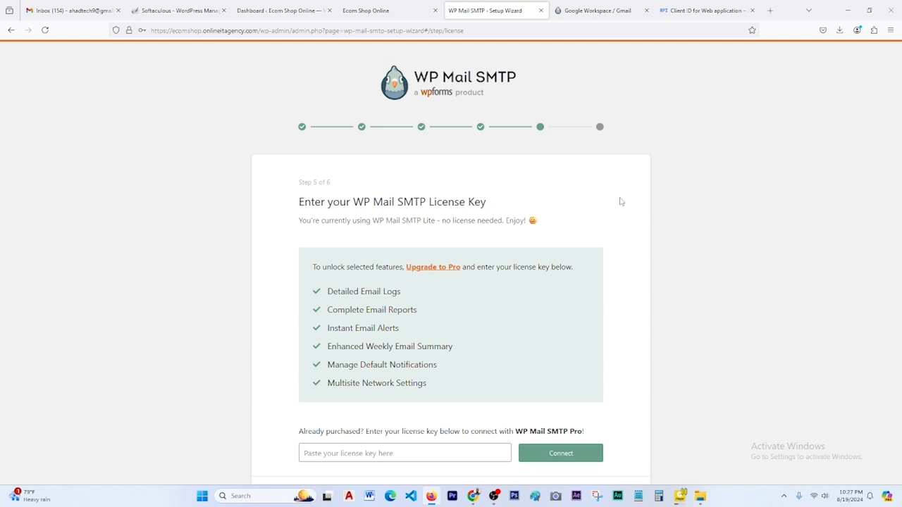
- Skip the WP Mail SMTP license key step and stay on the Lite version
scroll(619, 203, down, 1)
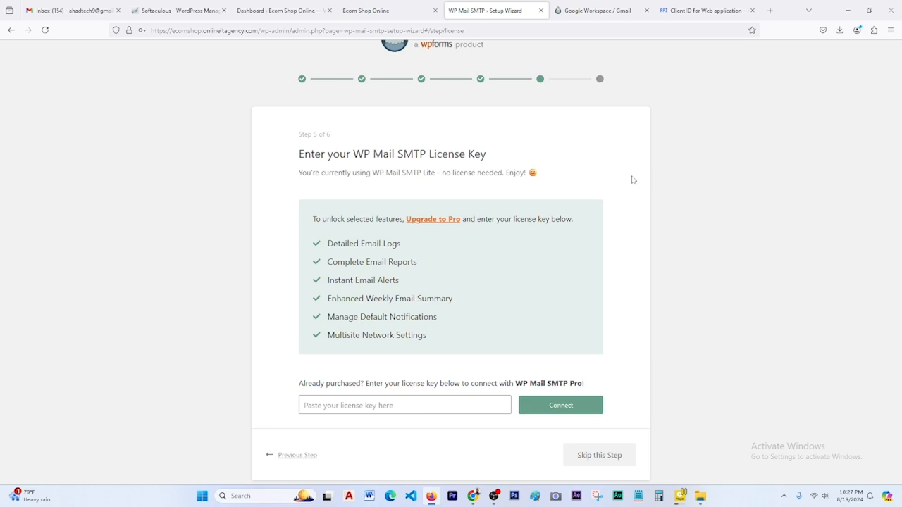
scroll(632, 181, down, 1)
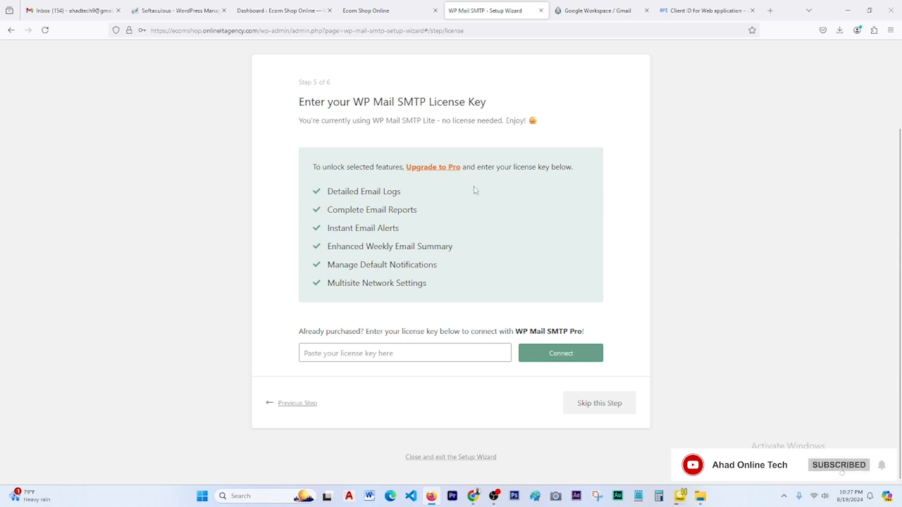
click(599, 408)
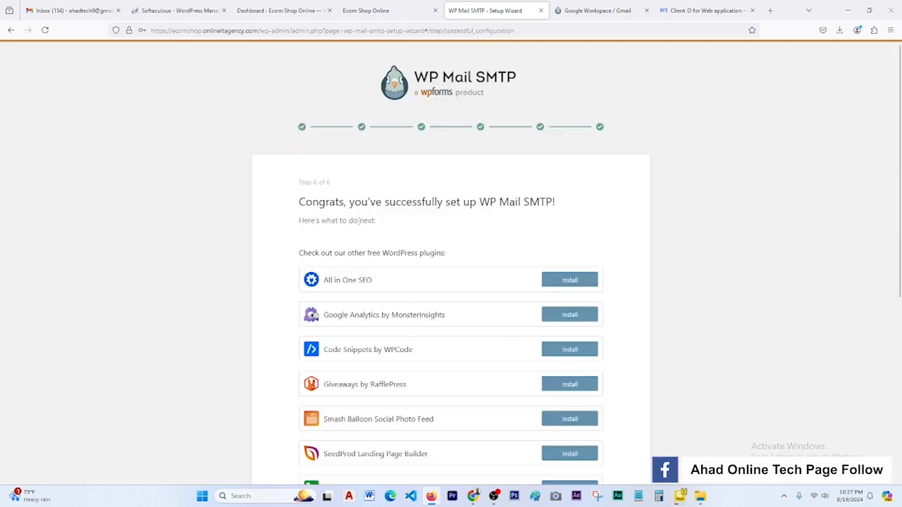
scroll(409, 224, down, 3)
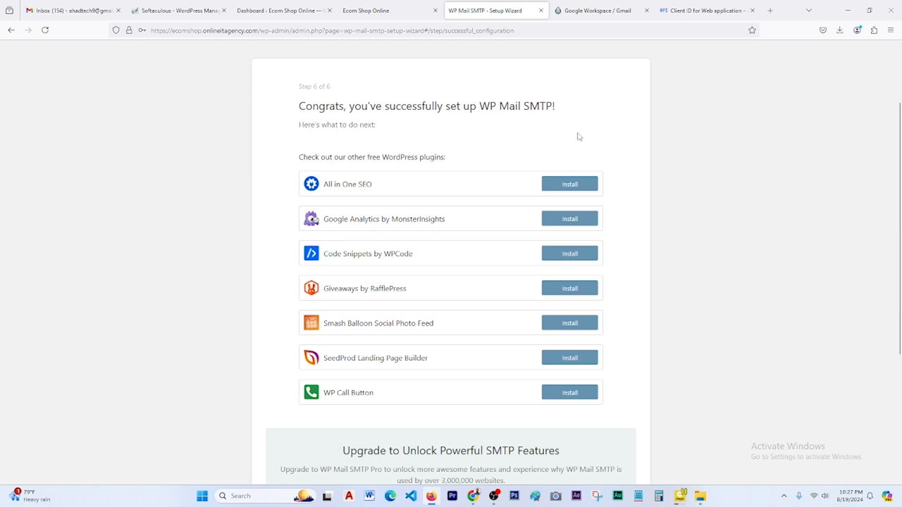
scroll(582, 144, down, 4)
scroll(561, 153, up, 3)
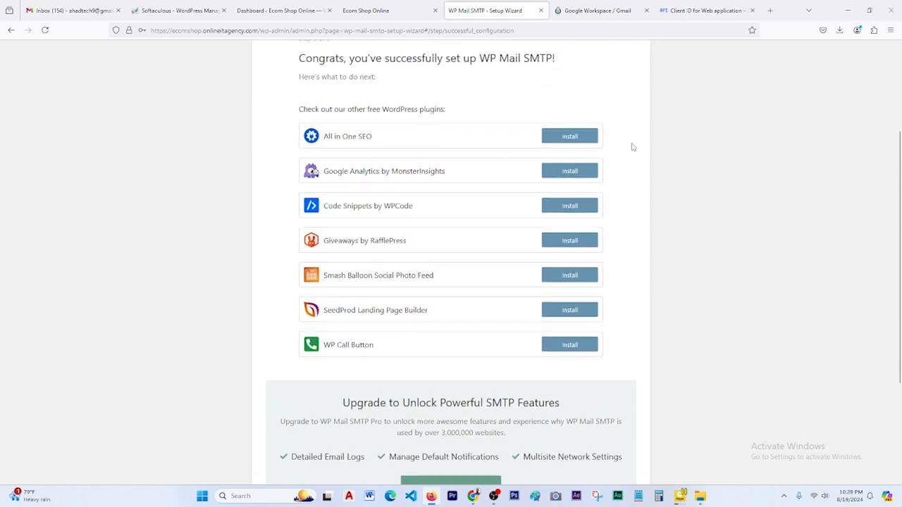
- Finish the WP Mail SMTP setup wizard without installing any of the suggested plugins
scroll(631, 146, down, 4)
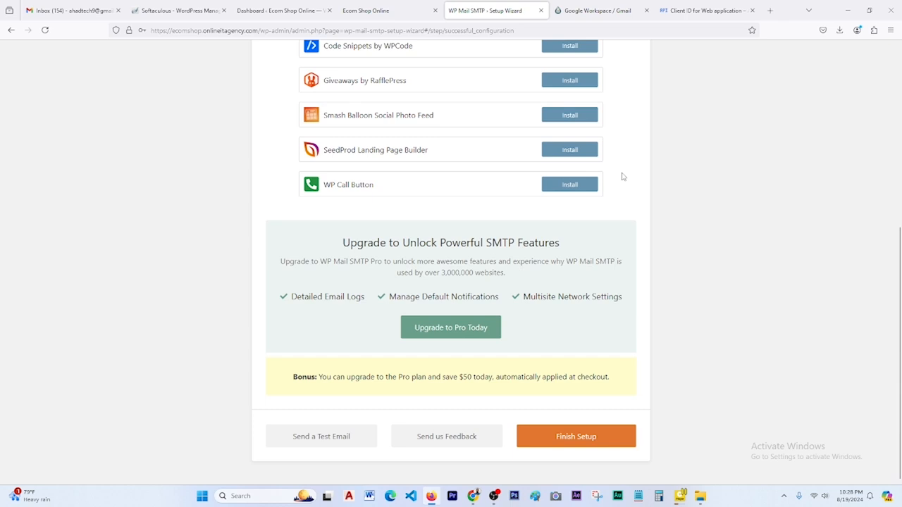
click(591, 440)
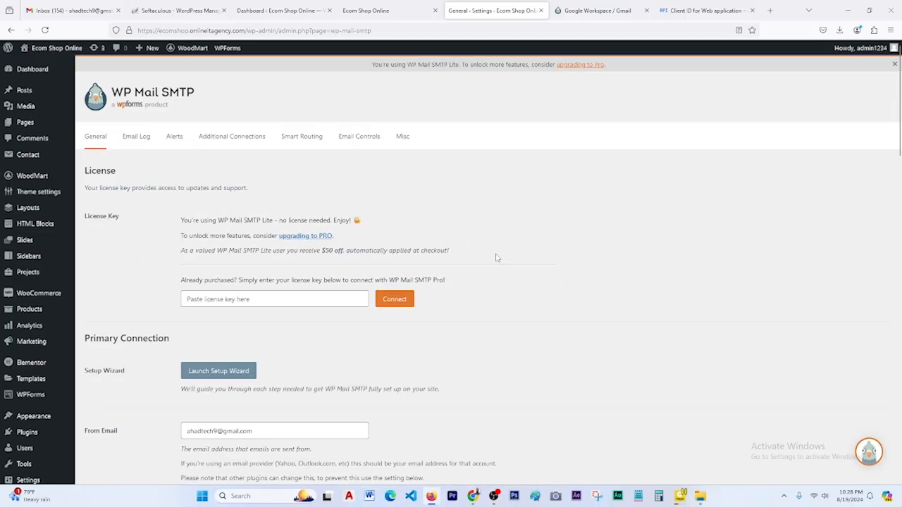
click(367, 10)
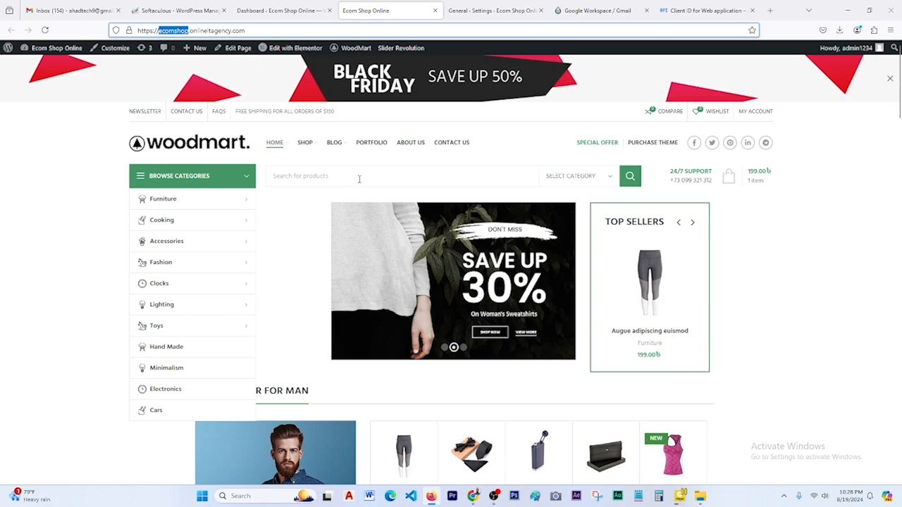
scroll(464, 269, down, 15)
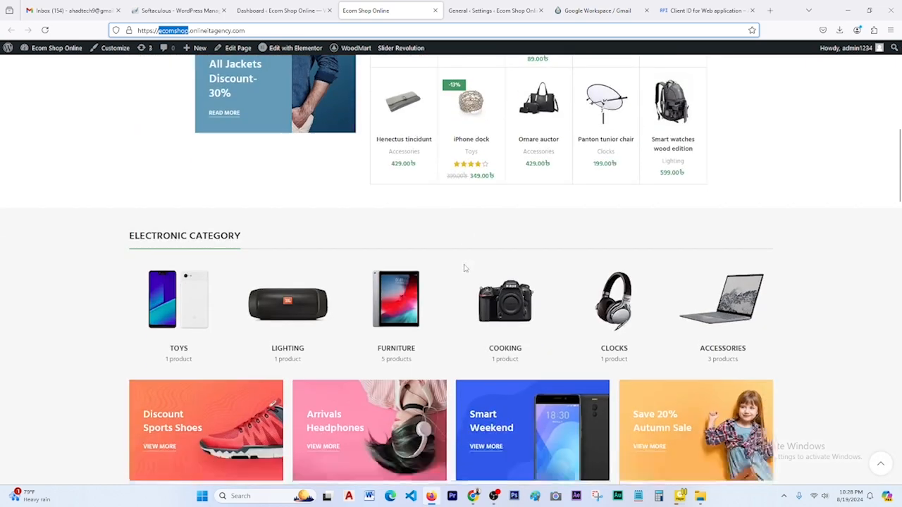
scroll(463, 269, down, 8)
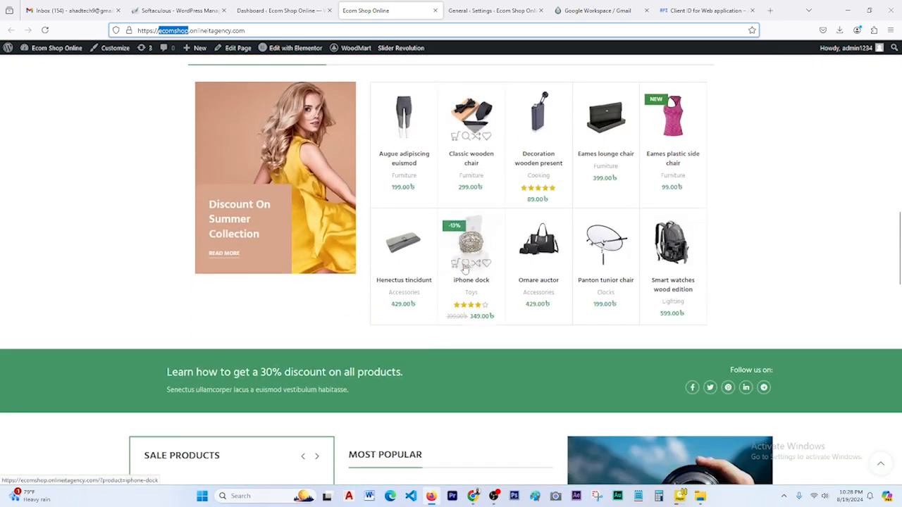
scroll(464, 270, up, 5)
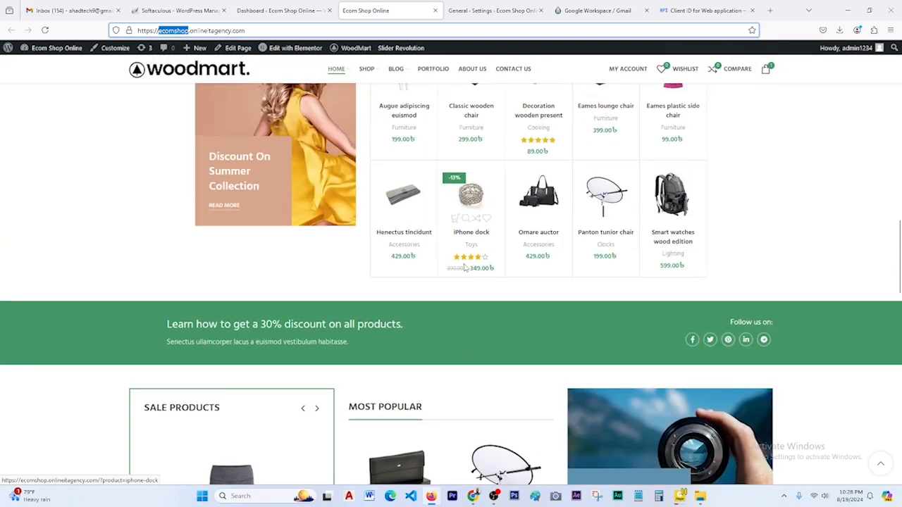
- Review the WP Mail SMTP general settings with the connected Google mailer and save them
key(ctrl+Tab)
scroll(491, 307, down, 3)
scroll(492, 307, up, 5)
scroll(491, 307, down, 2)
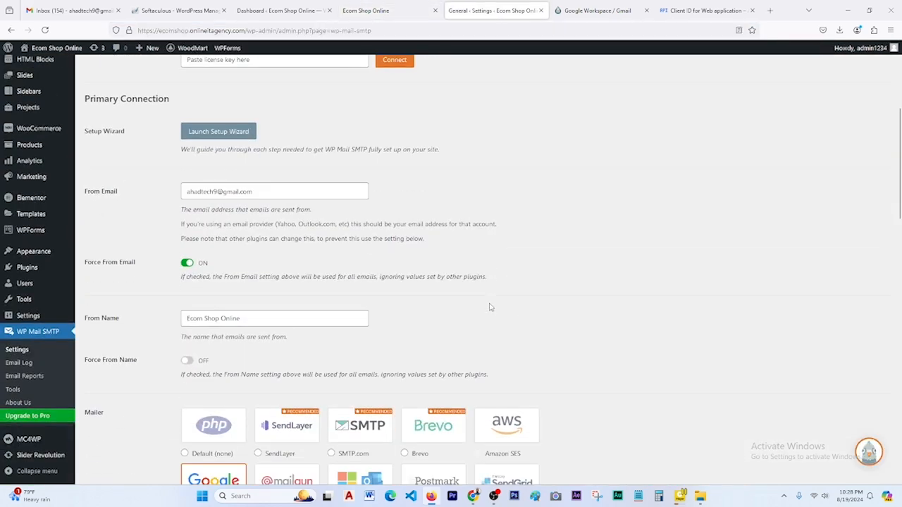
scroll(492, 307, up, 3)
scroll(491, 308, down, 3)
scroll(491, 307, down, 12)
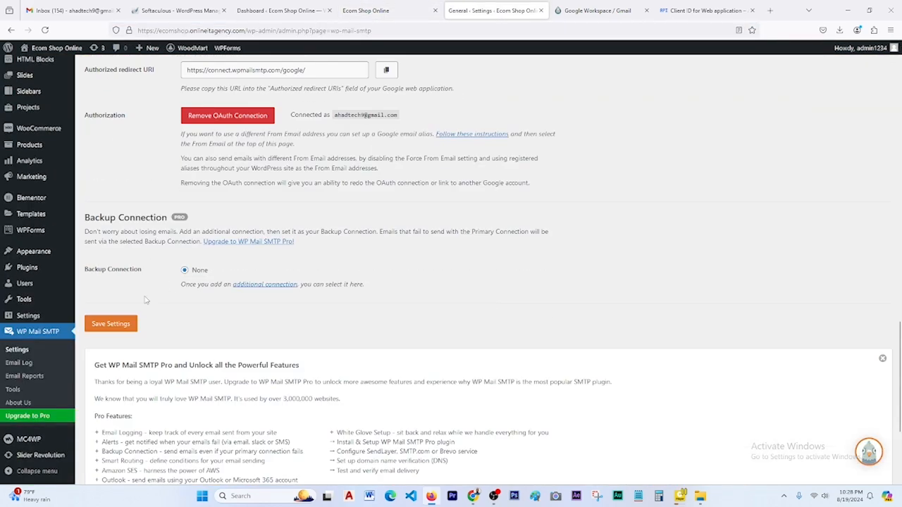
click(111, 324)
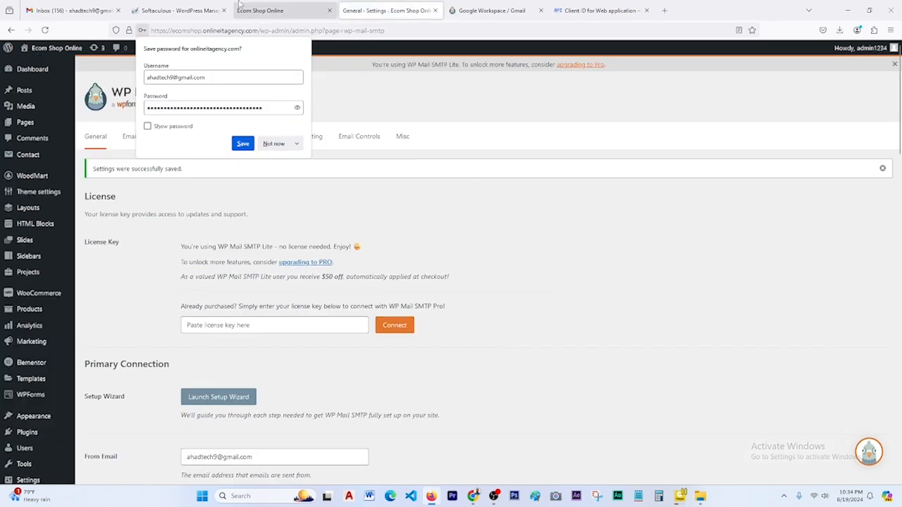
- Open the Classic wooden chair product from the storefront home page and display its wooden chair photo
click(289, 10)
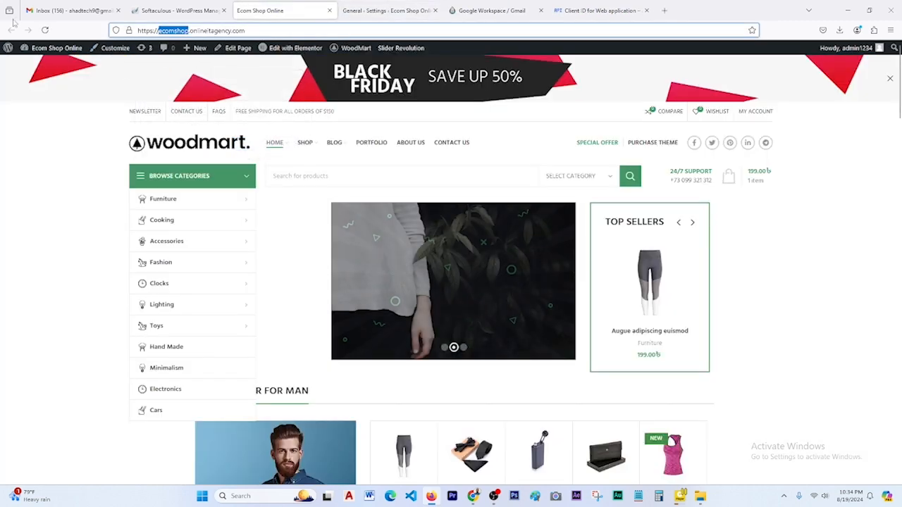
scroll(769, 346, down, 2)
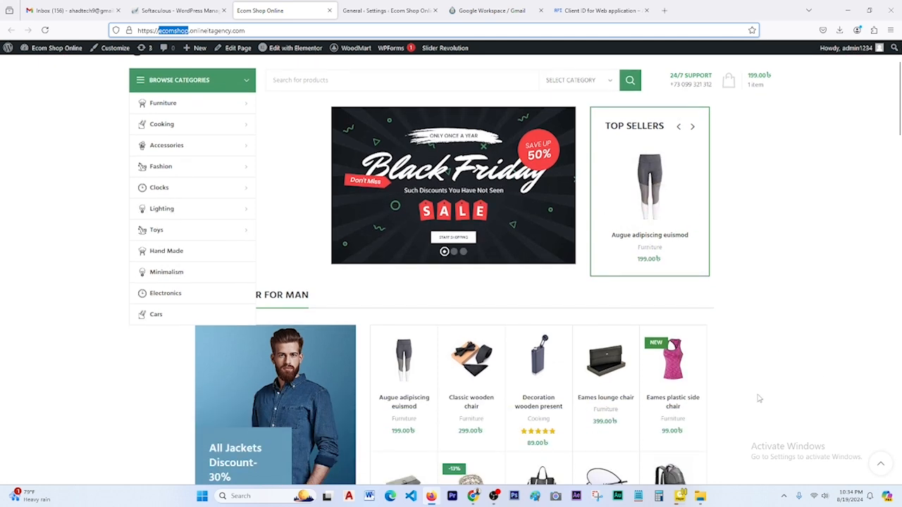
scroll(571, 375, down, 3)
scroll(571, 376, down, 10)
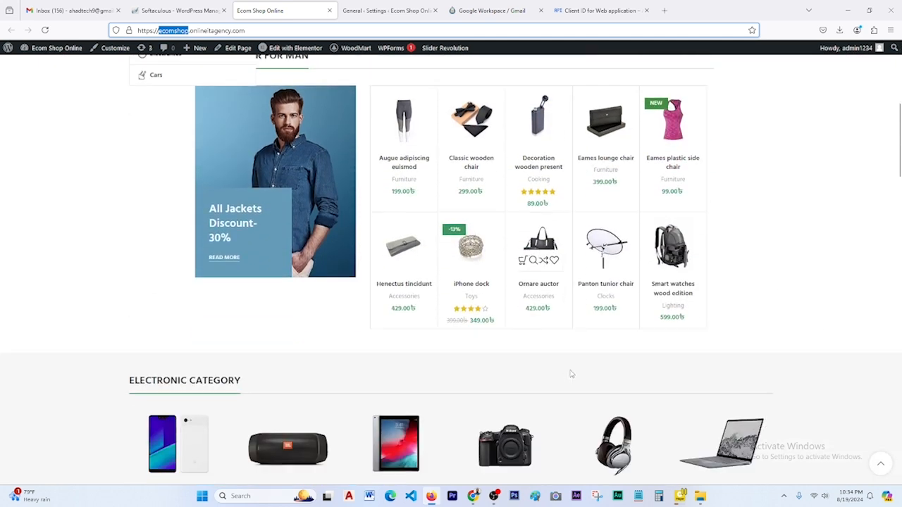
scroll(571, 376, down, 2)
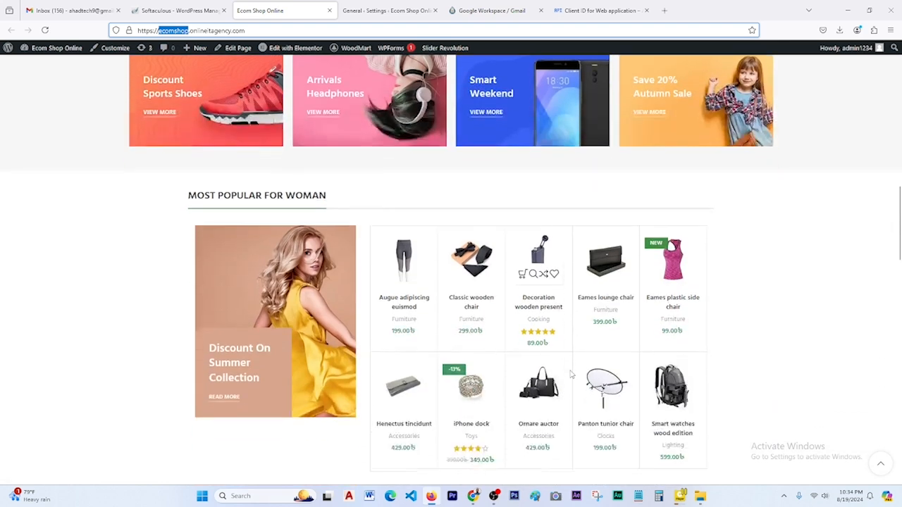
scroll(571, 376, up, 12)
click(490, 199)
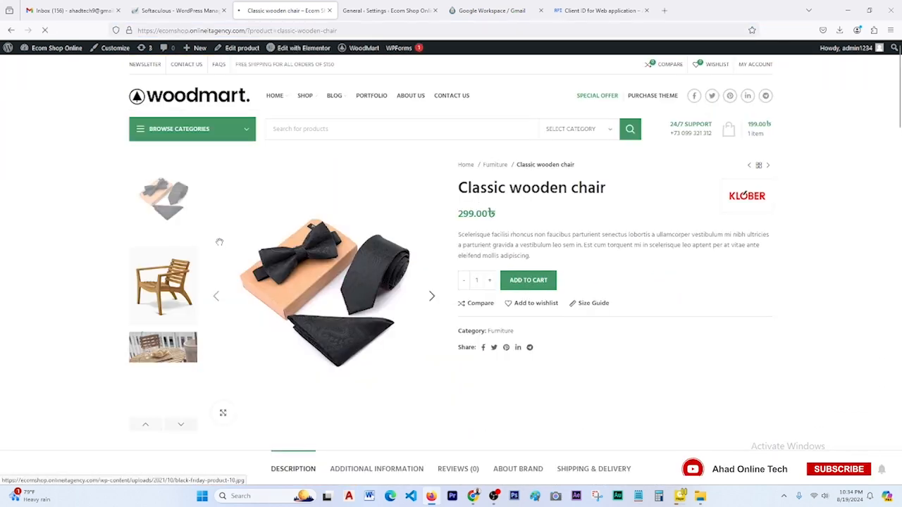
click(166, 331)
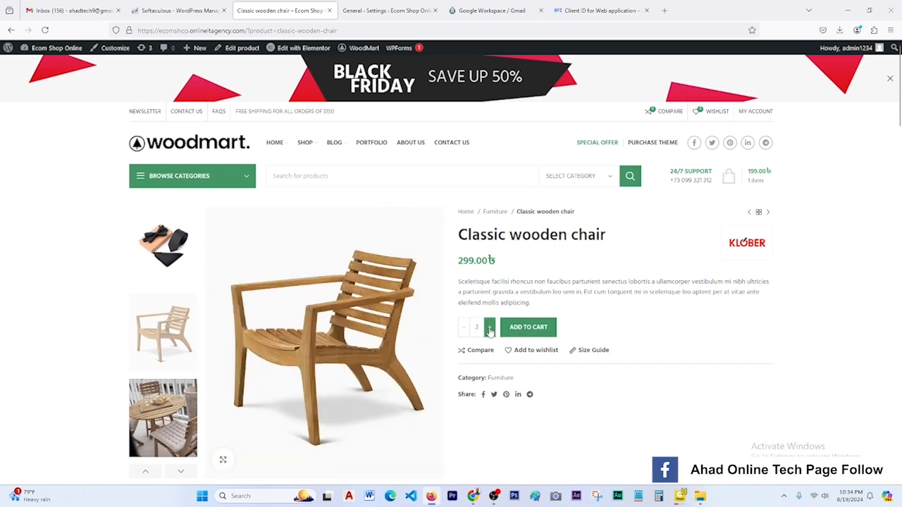
- Set the Classic wooden chair quantity to 5 and add it to the cart
click(490, 329)
click(489, 328)
click(490, 328)
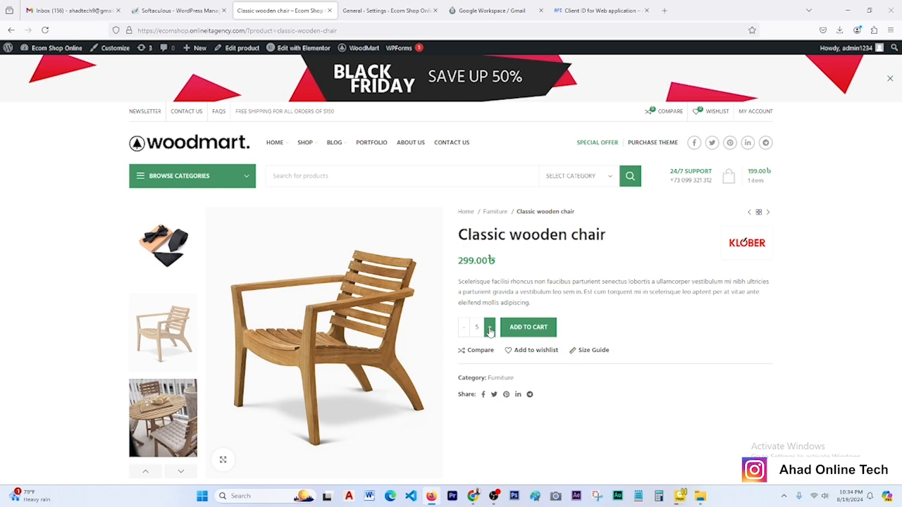
click(529, 328)
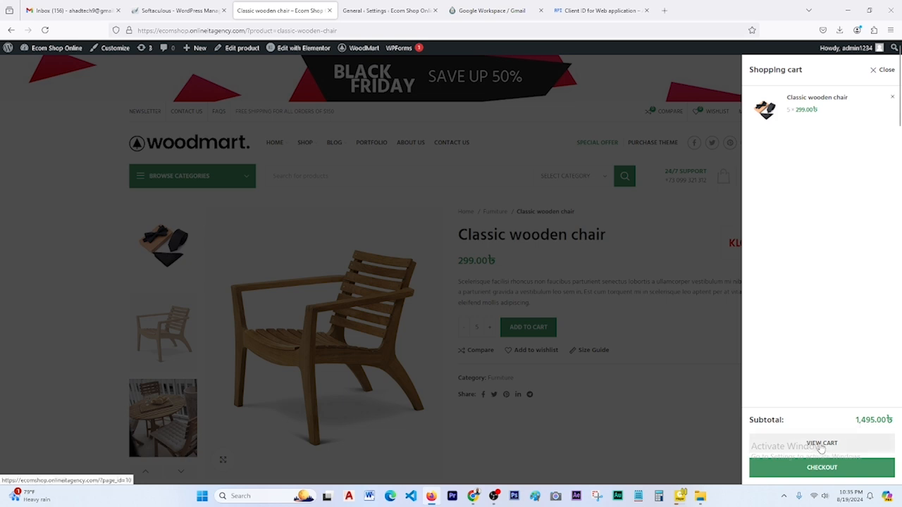
- View the shopping cart, keep Flat rate shipping, and proceed to checkout
click(822, 444)
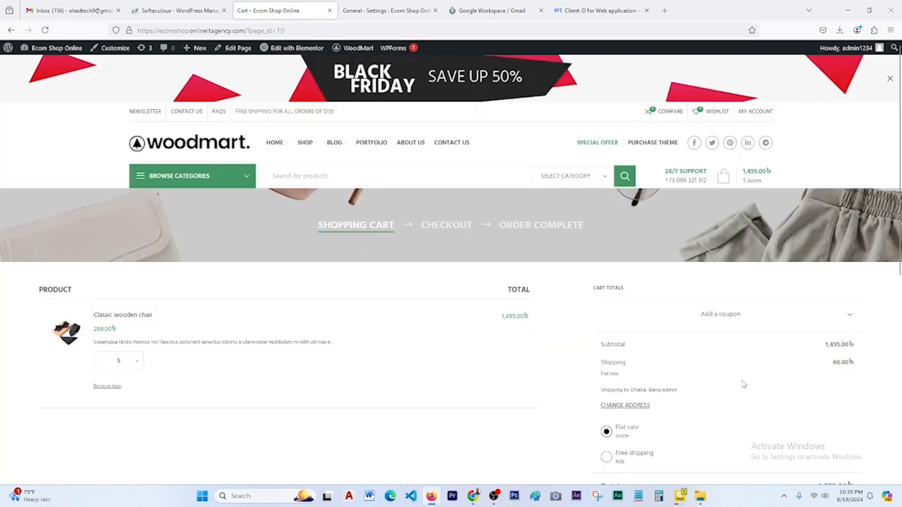
scroll(743, 384, down, 2)
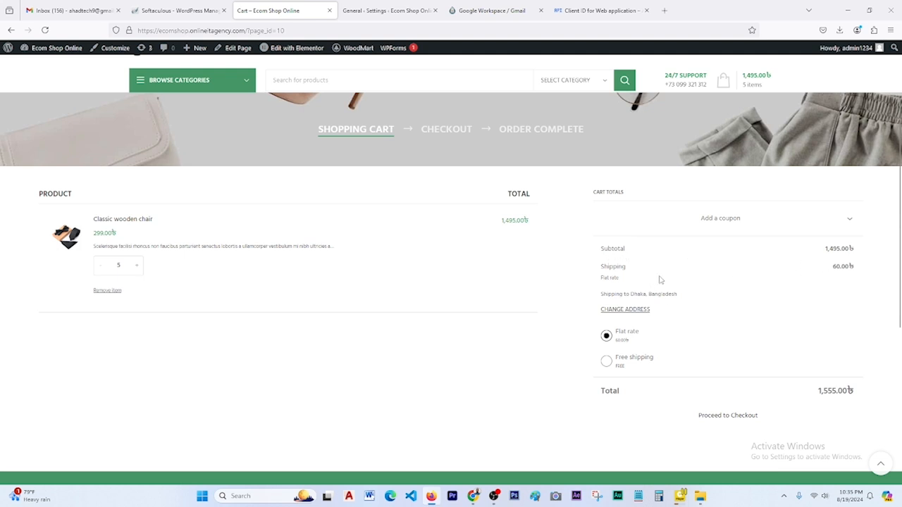
drag(859, 268, 795, 269)
click(785, 274)
scroll(675, 338, down, 1)
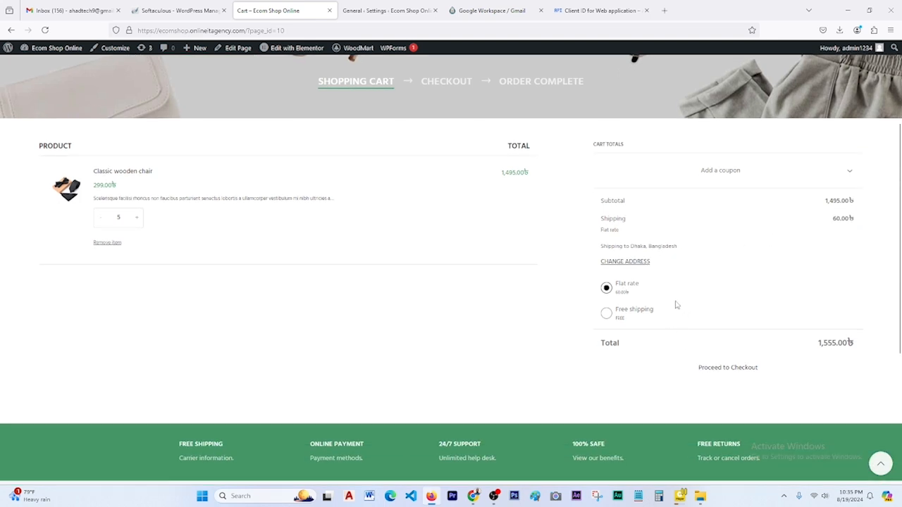
click(727, 372)
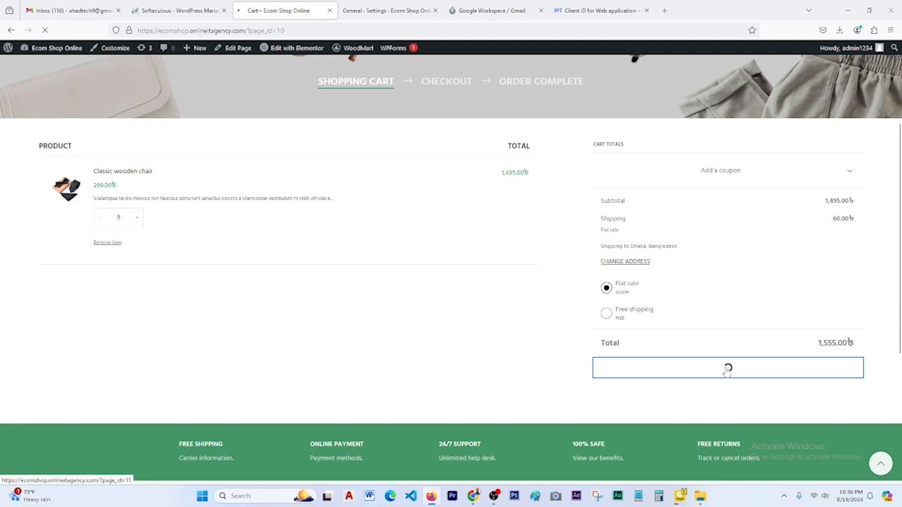
- Replace the checkout contact email with the test customer's email address
scroll(520, 299, down, 1)
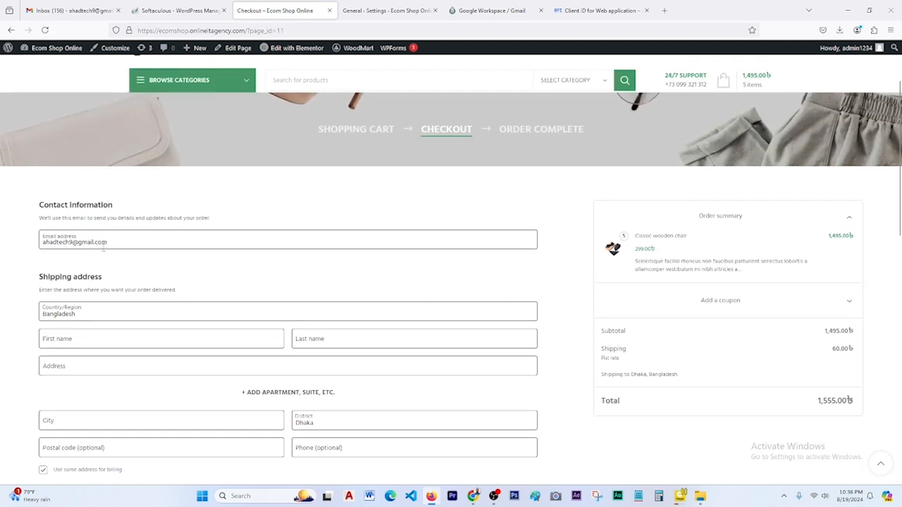
drag(108, 244, 7, 244)
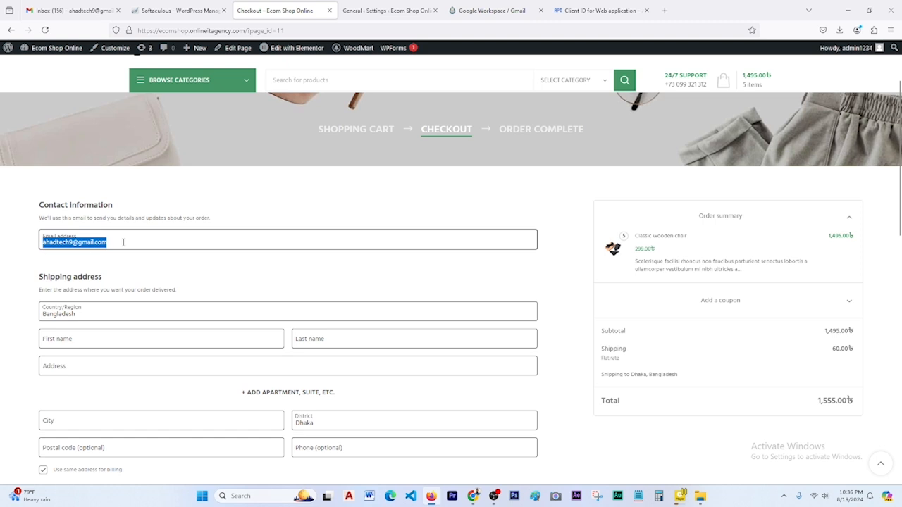
key(BackSpace)
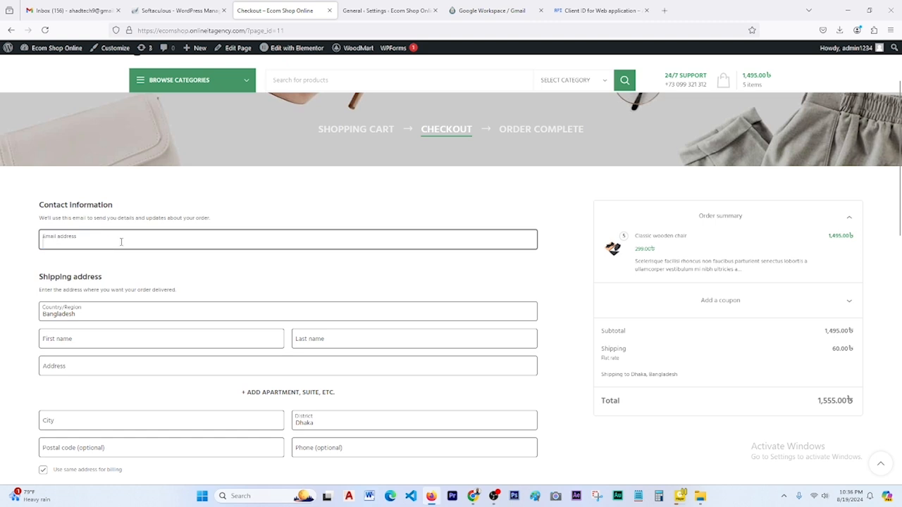
click(121, 242)
click(99, 259)
- Fill in the shipping address with a placeholder first name, last name and street address
scroll(74, 254, down, 2)
click(73, 244)
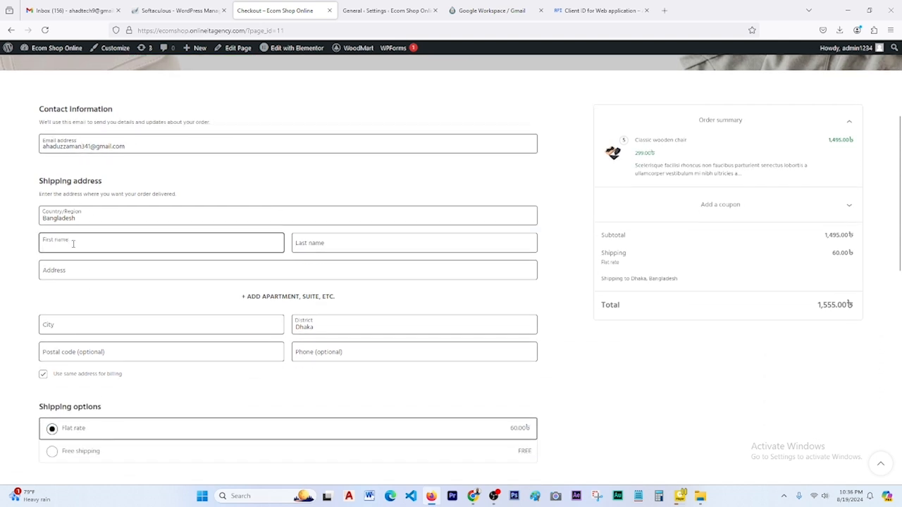
text(ahajk)
key(Tab)
text(nqjhjk)
click(112, 271)
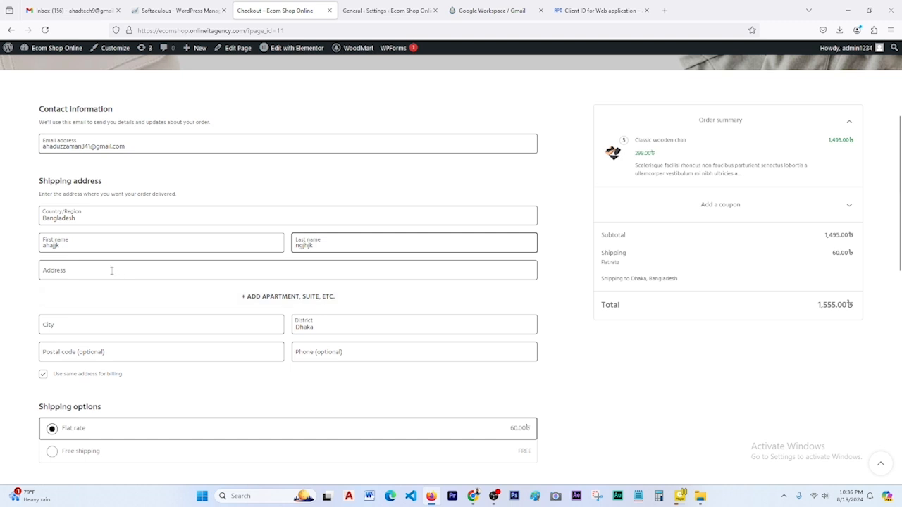
text(fhgjhfgjfghj)
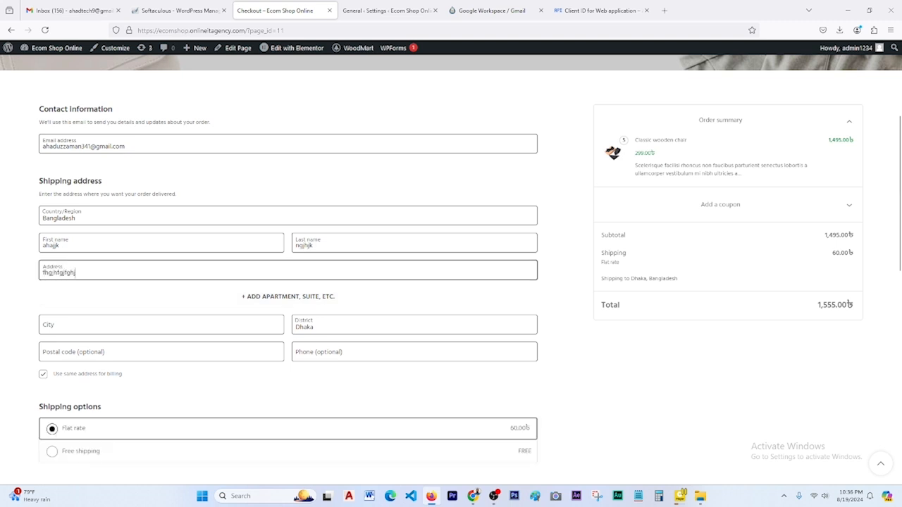
- Enter the customer's city and choose Faridpur as the shipping district
click(104, 328)
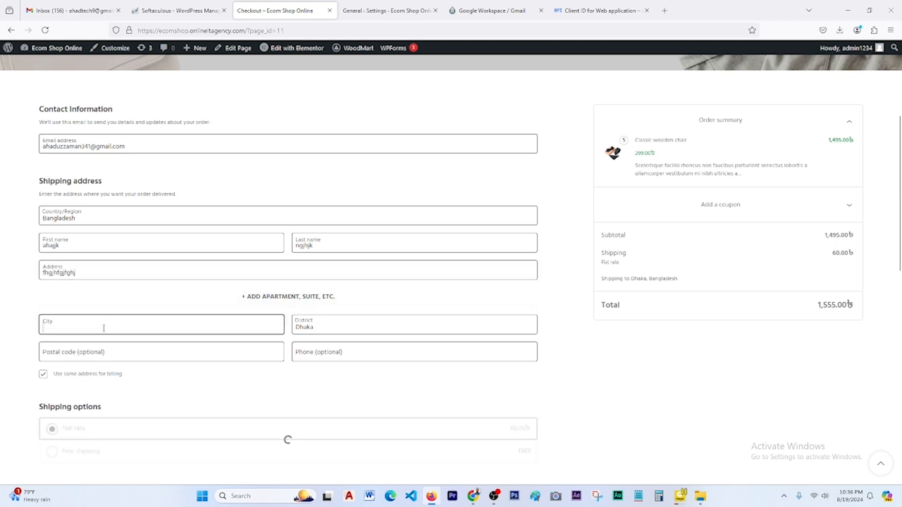
text(boalmari)
click(324, 328)
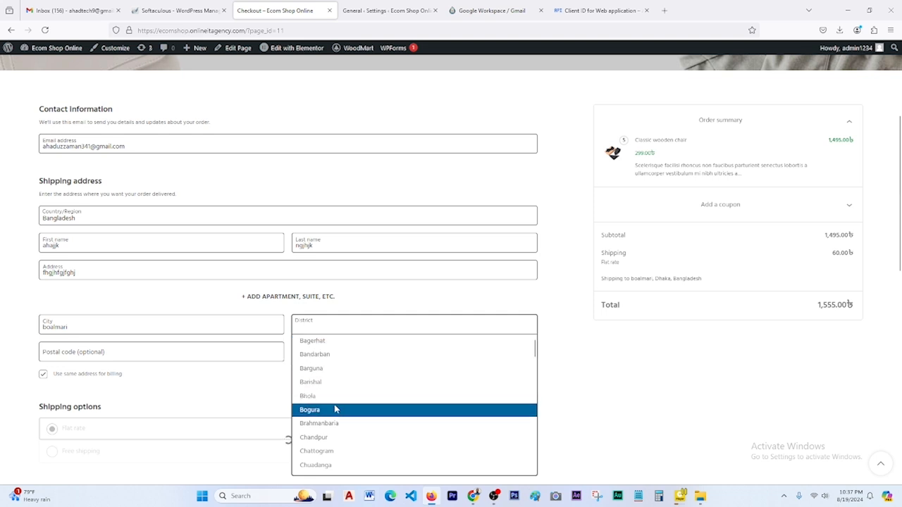
scroll(336, 409, down, 3)
click(333, 408)
- Place the order with Flat rate shipping and Direct bank transfer as the payment option
scroll(87, 329, down, 3)
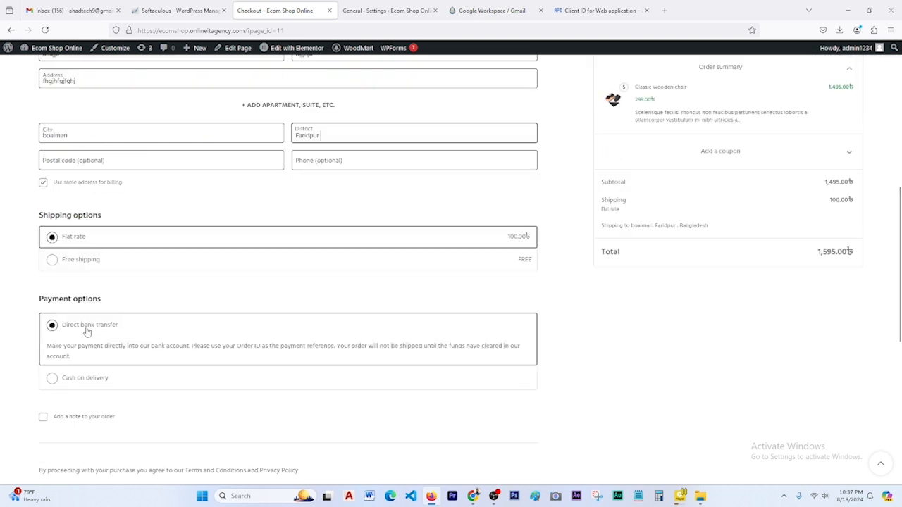
scroll(141, 334, down, 1)
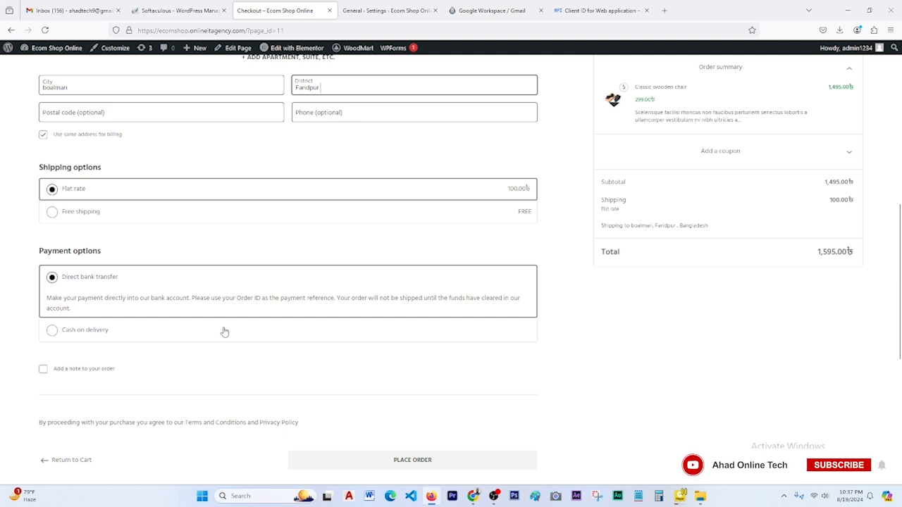
scroll(225, 332, down, 2)
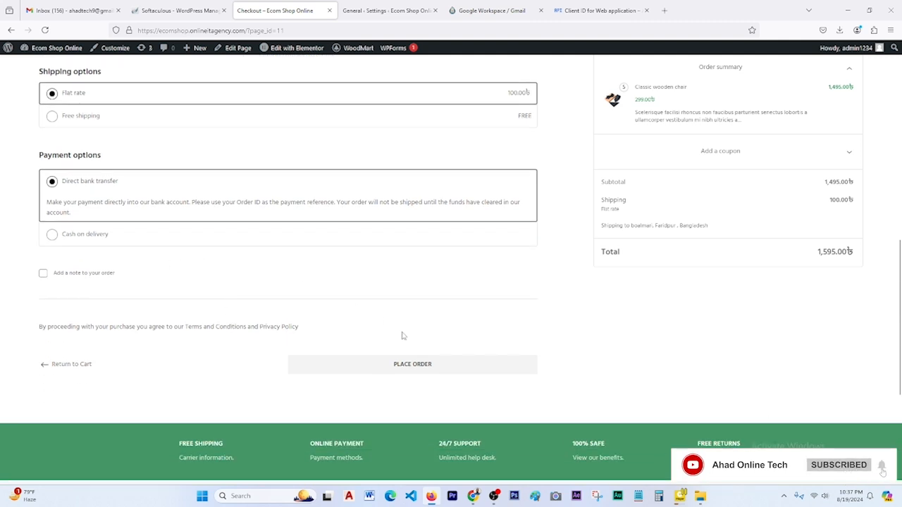
click(418, 368)
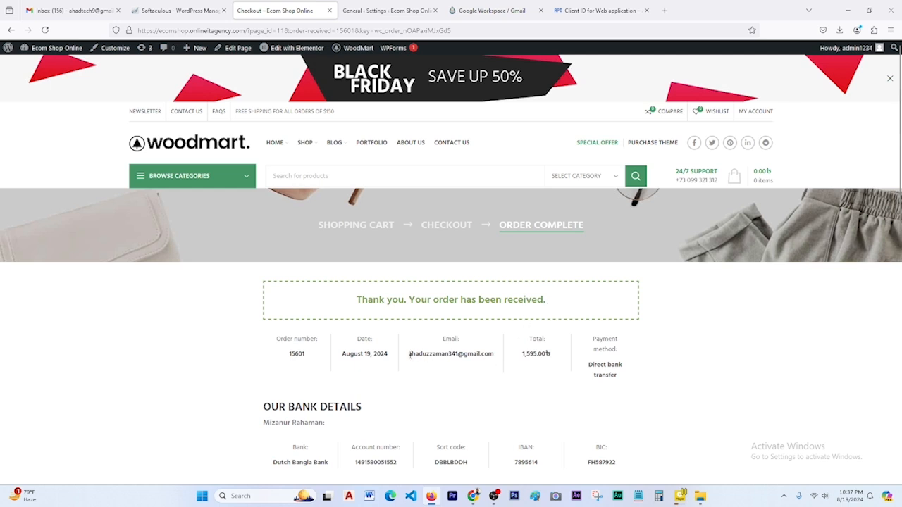
- Switch to Chrome and open the Gmail inbox of the customer account used for the test order
drag(408, 354, 499, 367)
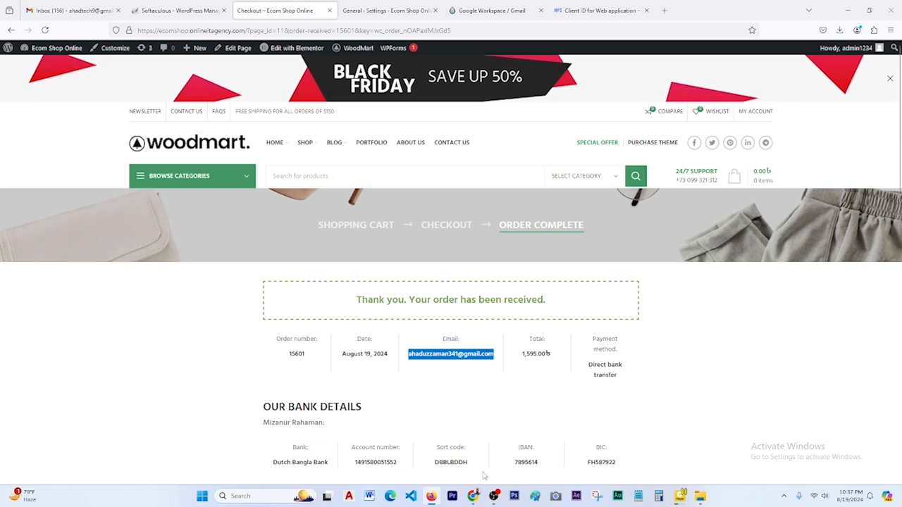
click(473, 497)
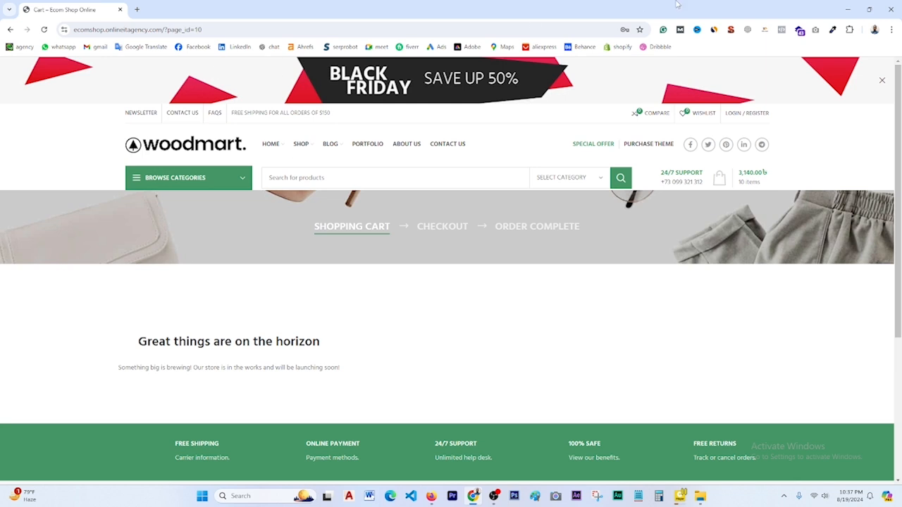
click(137, 9)
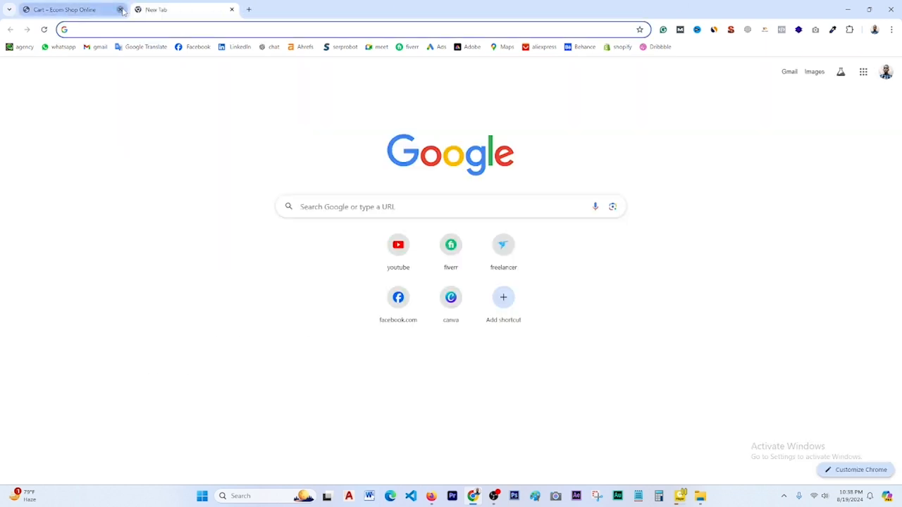
click(887, 75)
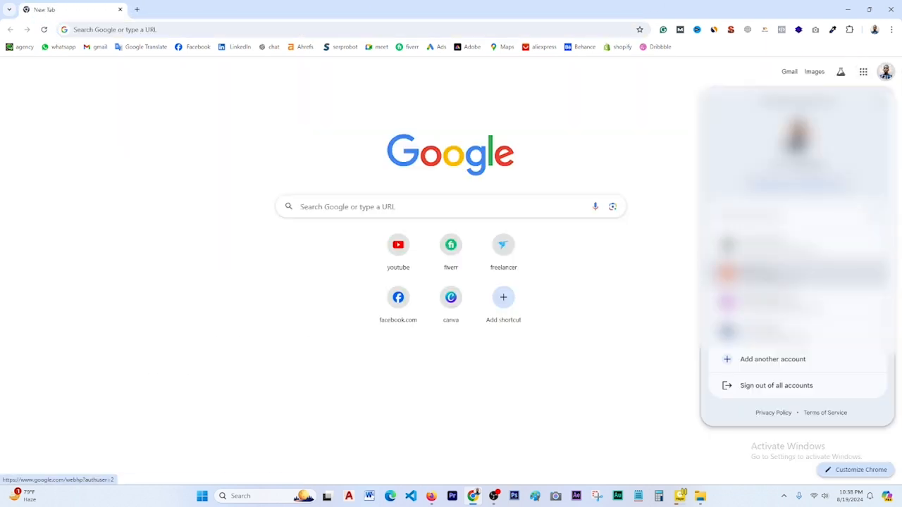
click(775, 245)
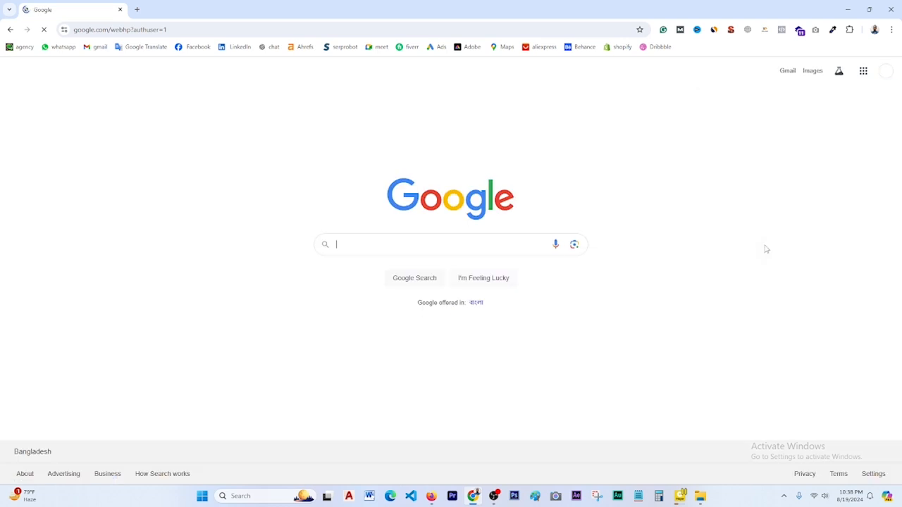
click(789, 74)
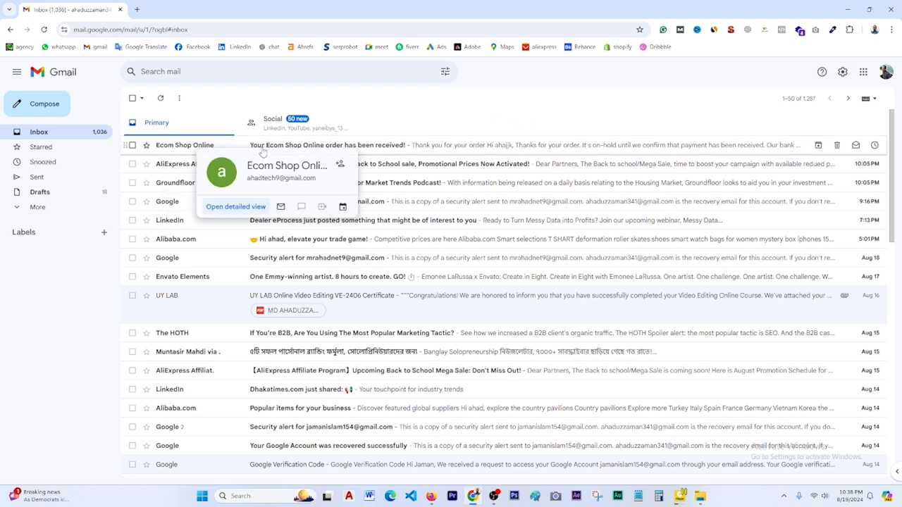
- Open the Ecom Shop Online order confirmation email and check its sender and recipient details
click(351, 149)
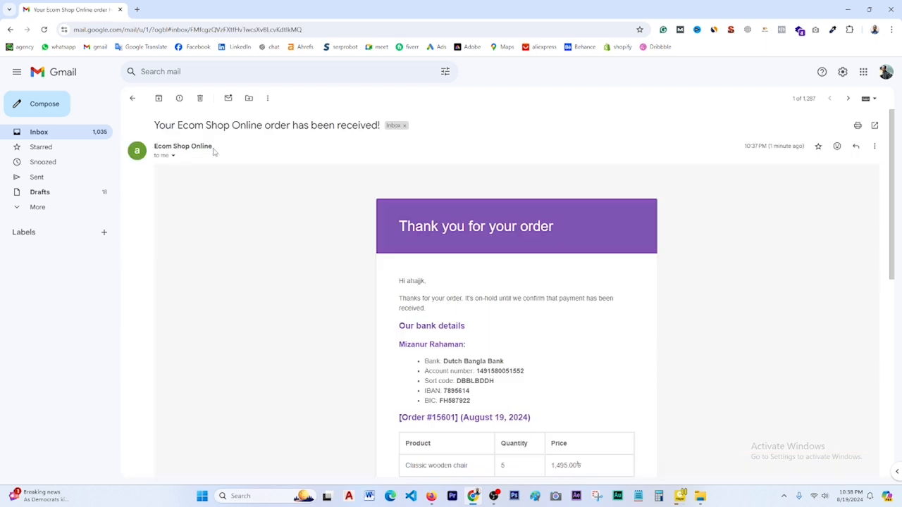
drag(221, 151, 157, 146)
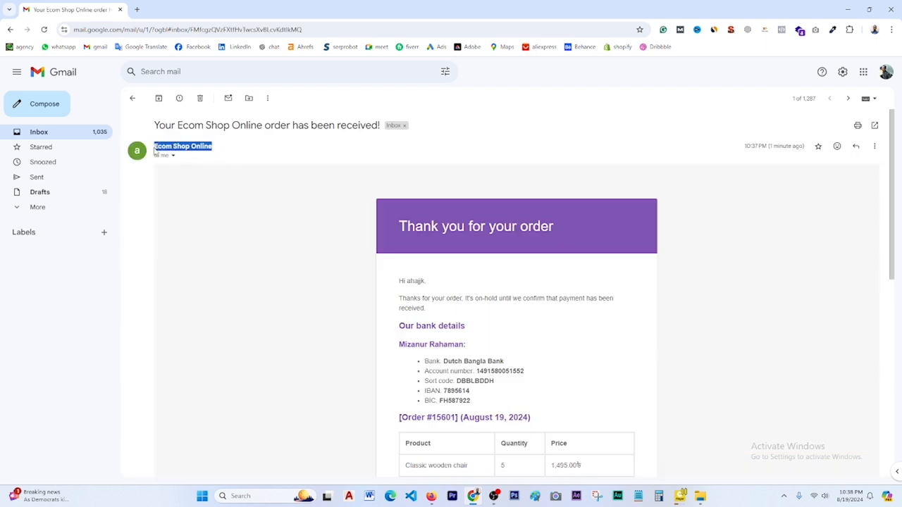
click(172, 155)
click(174, 158)
click(173, 157)
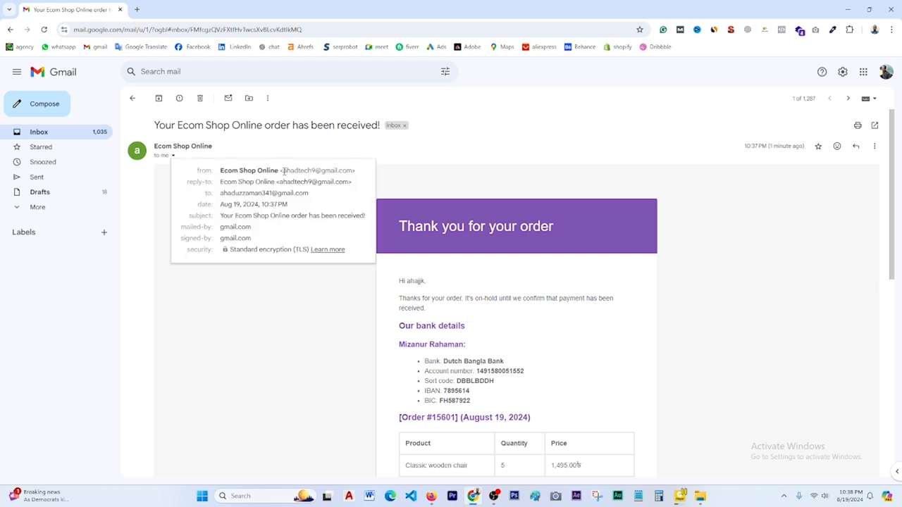
drag(283, 171, 339, 170)
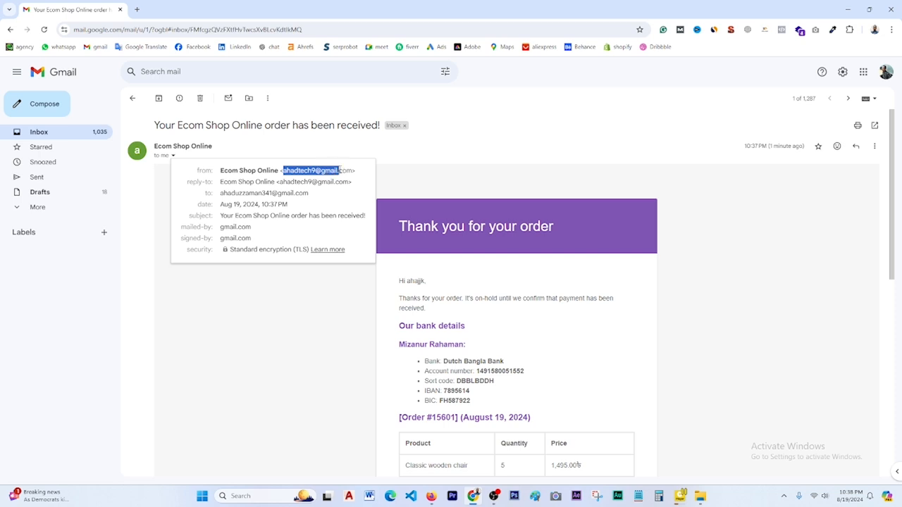
click(344, 324)
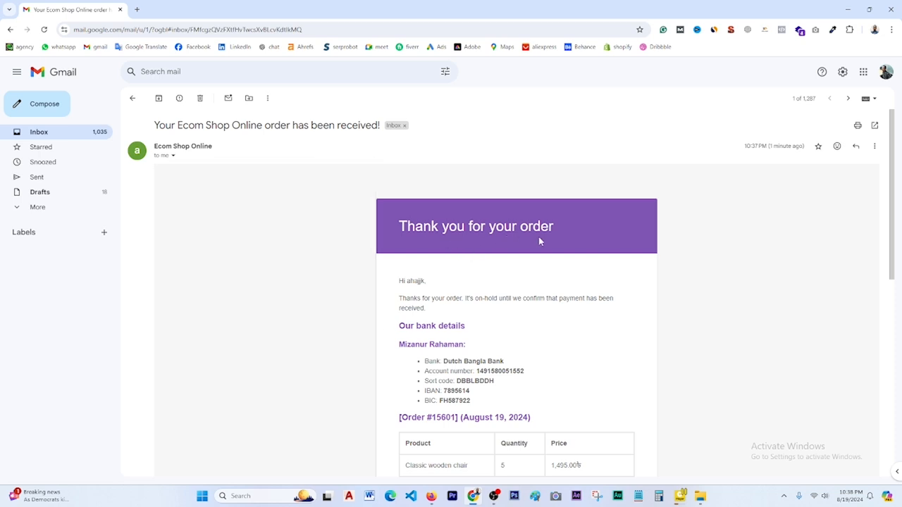
- Review the bank details and the order number heading in the confirmation email
scroll(540, 242, down, 1)
scroll(434, 227, down, 1)
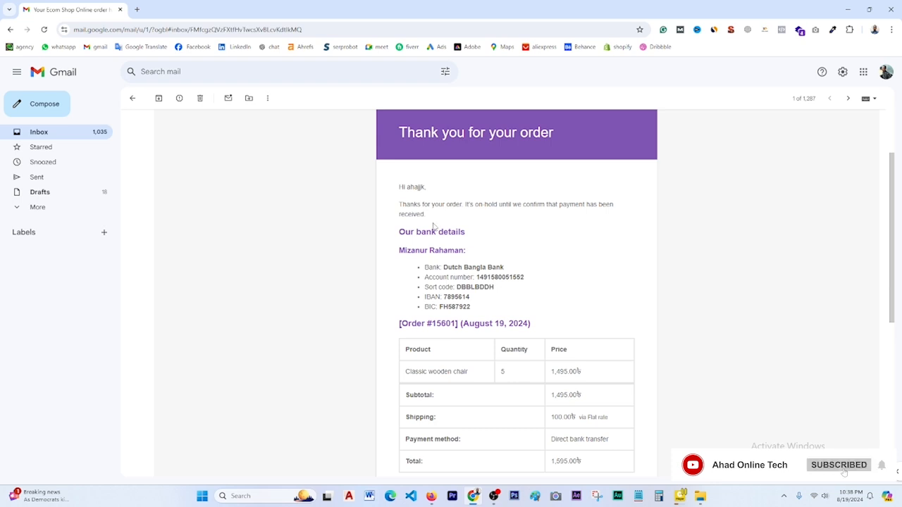
scroll(490, 222, down, 1)
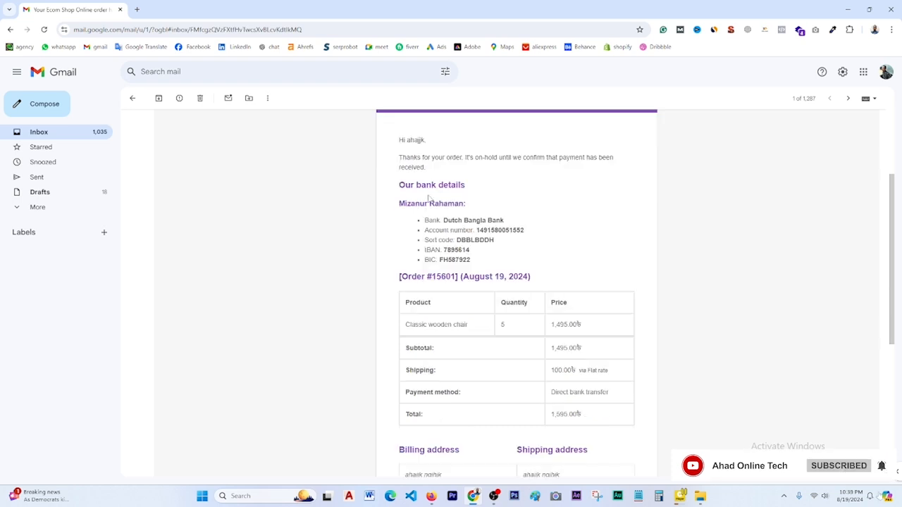
drag(397, 181, 469, 260)
drag(403, 278, 543, 288)
click(628, 251)
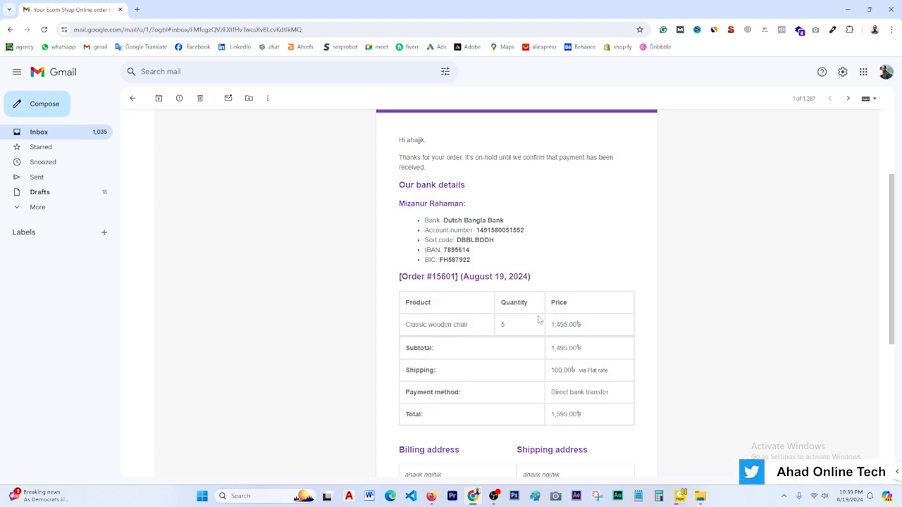
- Examine the email's product table, order totals, and billing and shipping addresses
scroll(540, 317, down, 1)
drag(502, 255, 396, 282)
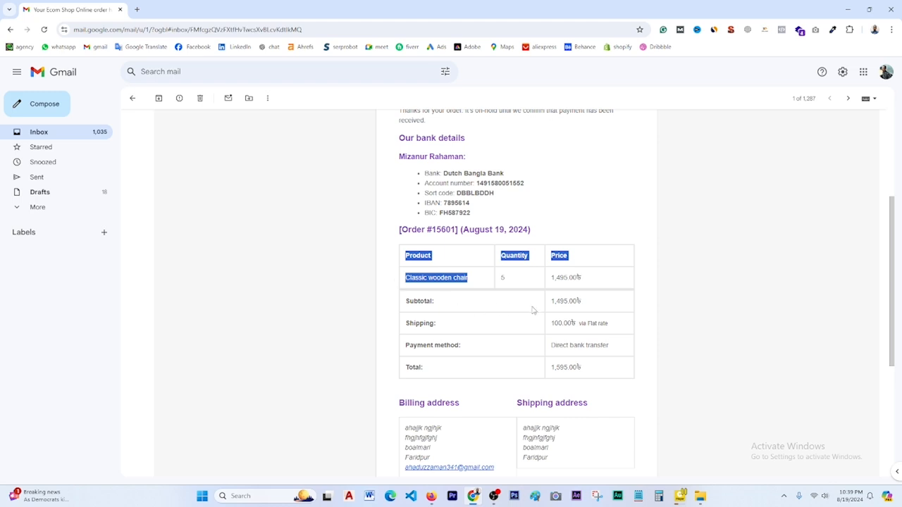
scroll(554, 304, down, 1)
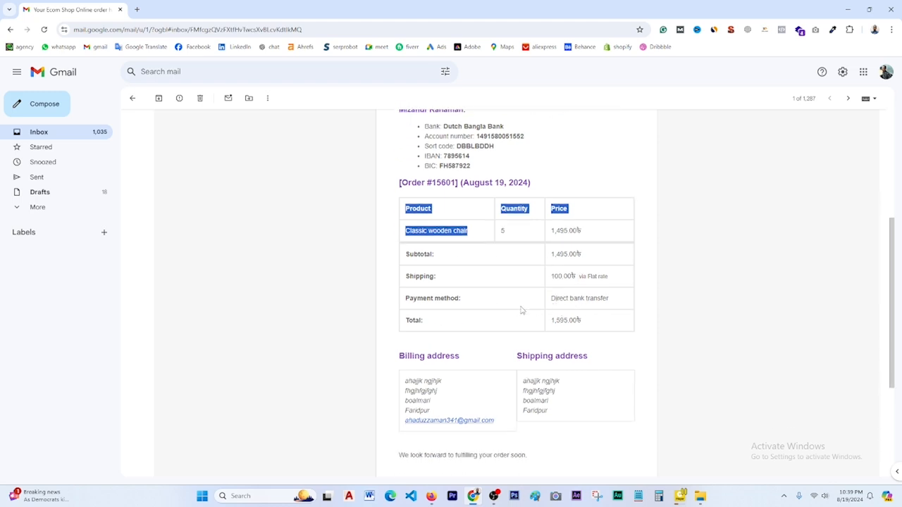
scroll(587, 311, down, 4)
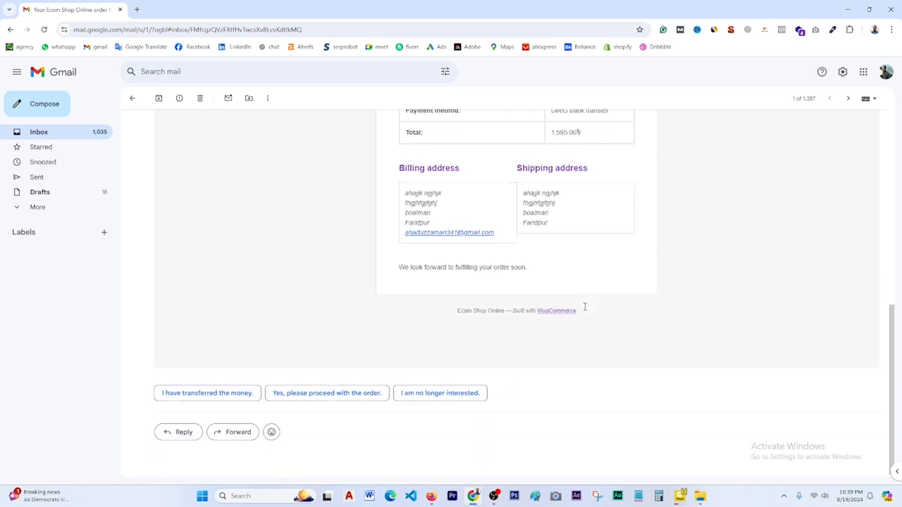
scroll(584, 306, up, 8)
scroll(721, 298, down, 2)
scroll(721, 298, up, 2)
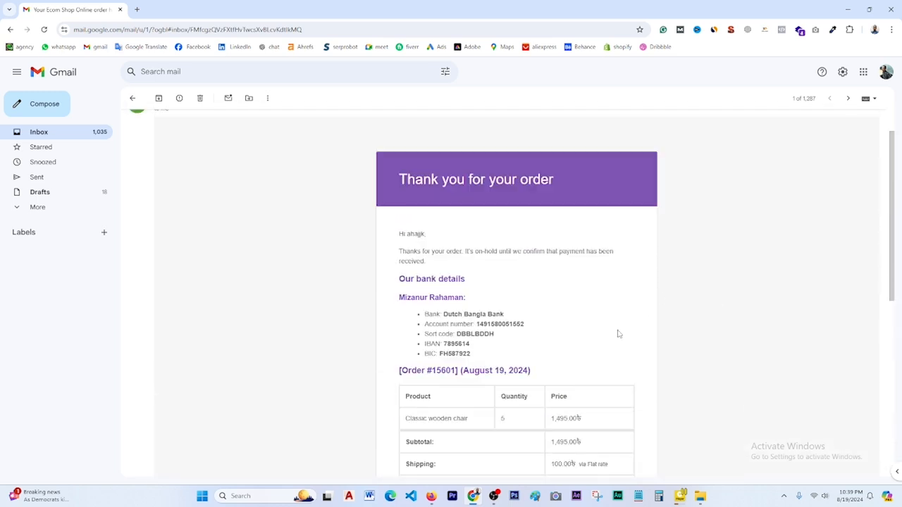
- Switch to Firefox, open the WordPress dashboard and the store homepage in separate tabs, and look over the homepage's product sections
click(431, 496)
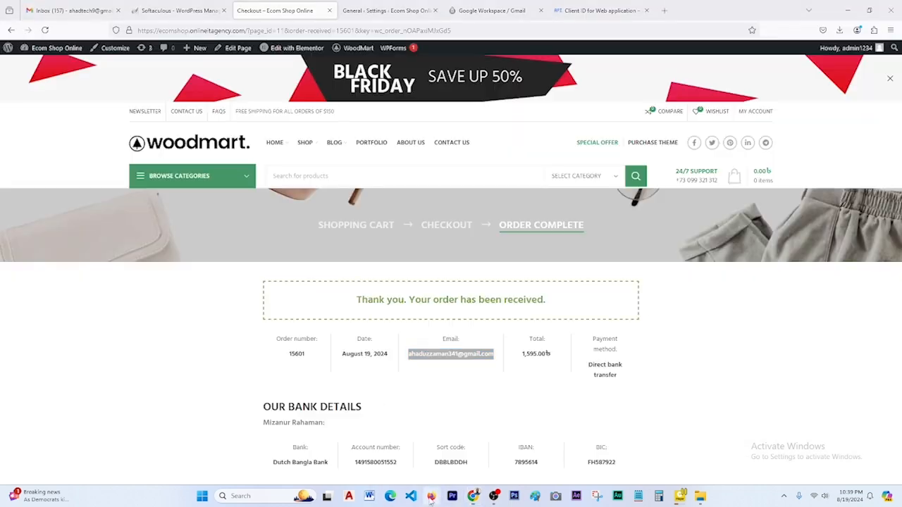
scroll(614, 338, down, 2)
scroll(614, 338, up, 2)
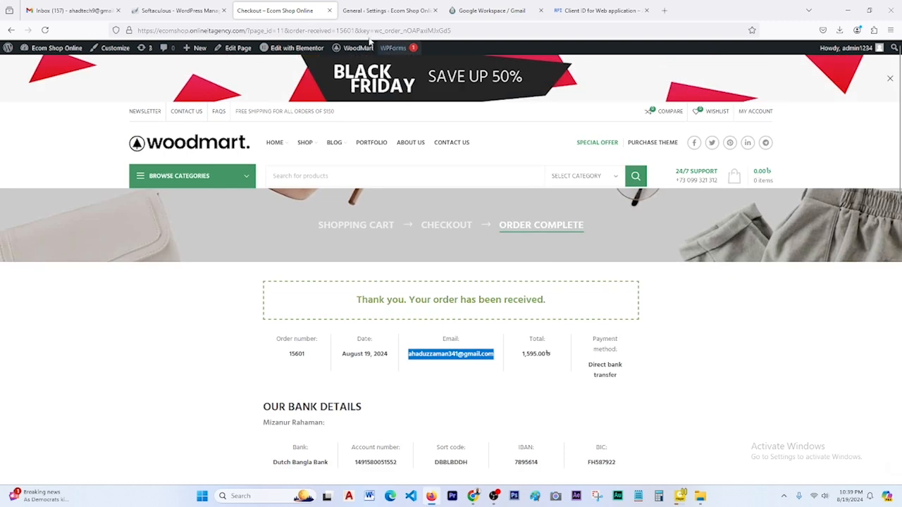
click(381, 10)
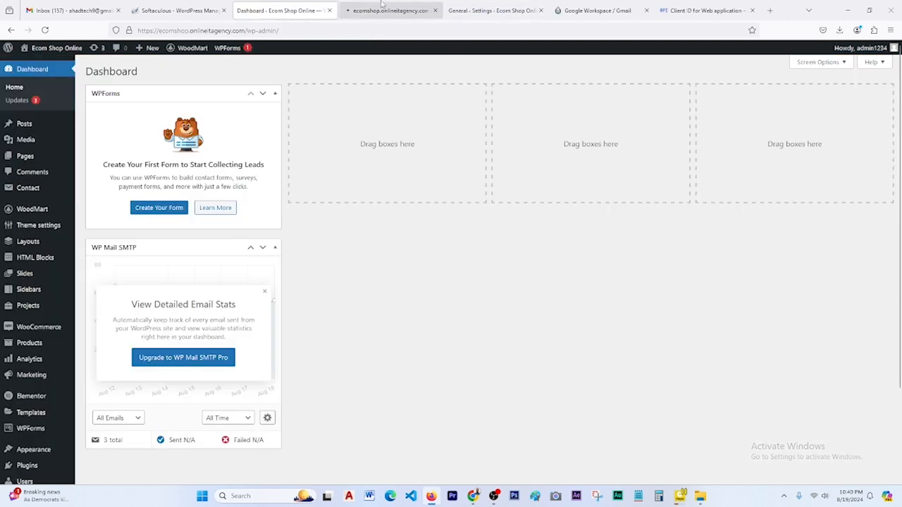
click(380, 7)
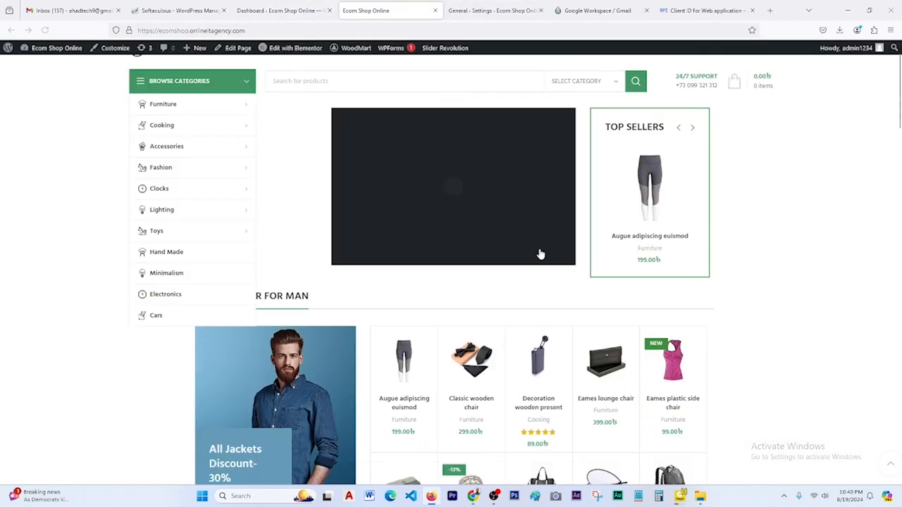
scroll(762, 310, down, 5)
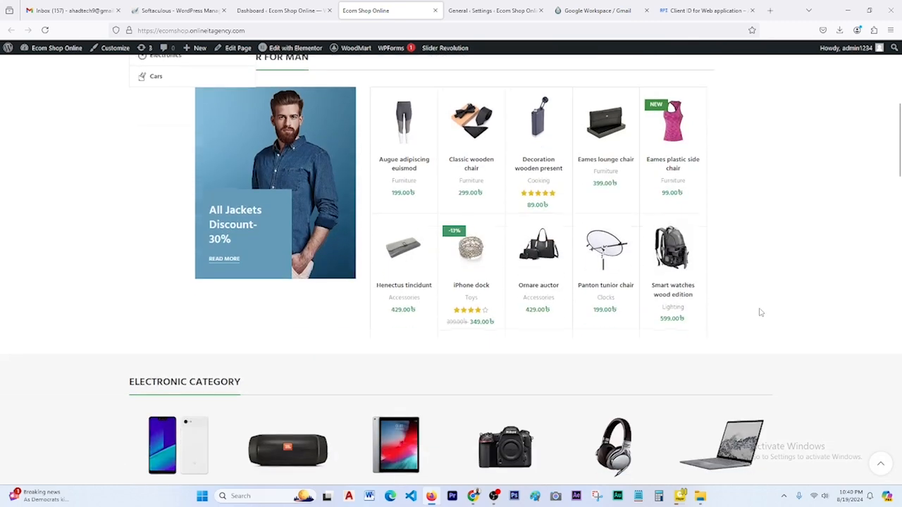
scroll(761, 312, down, 1)
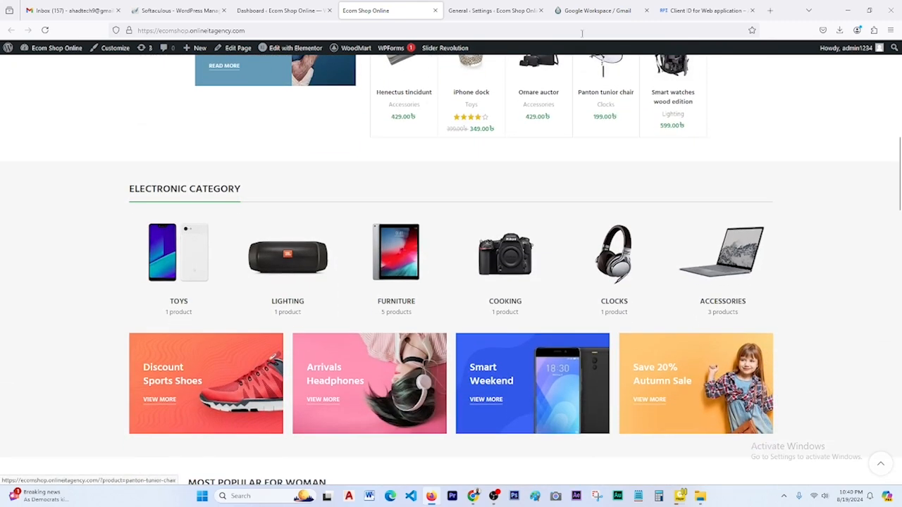
- Switch back to Chrome and recheck the order confirmation email in Gmail
click(472, 496)
scroll(730, 251, down, 1)
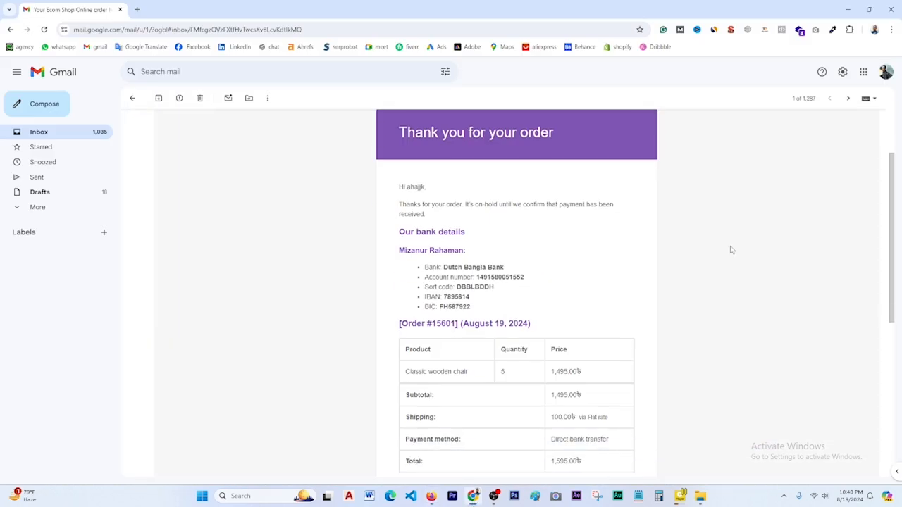
scroll(731, 250, up, 1)
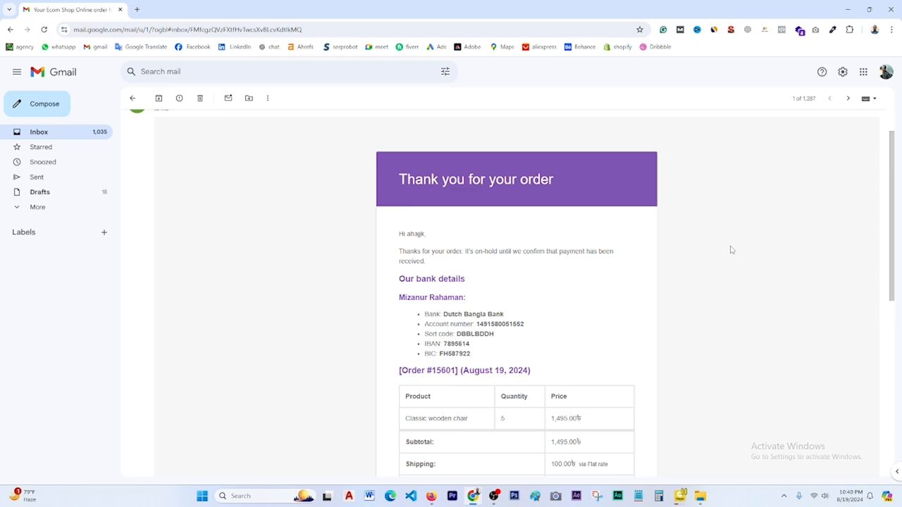
click(472, 497)
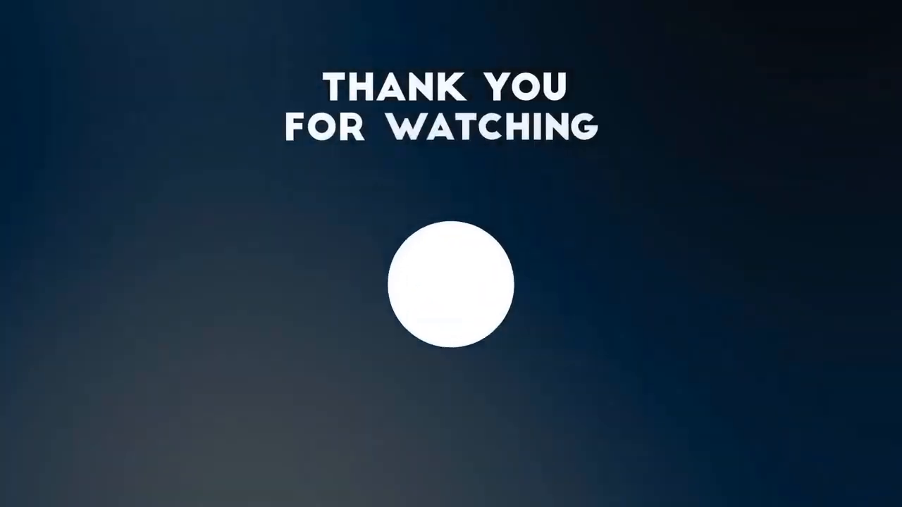